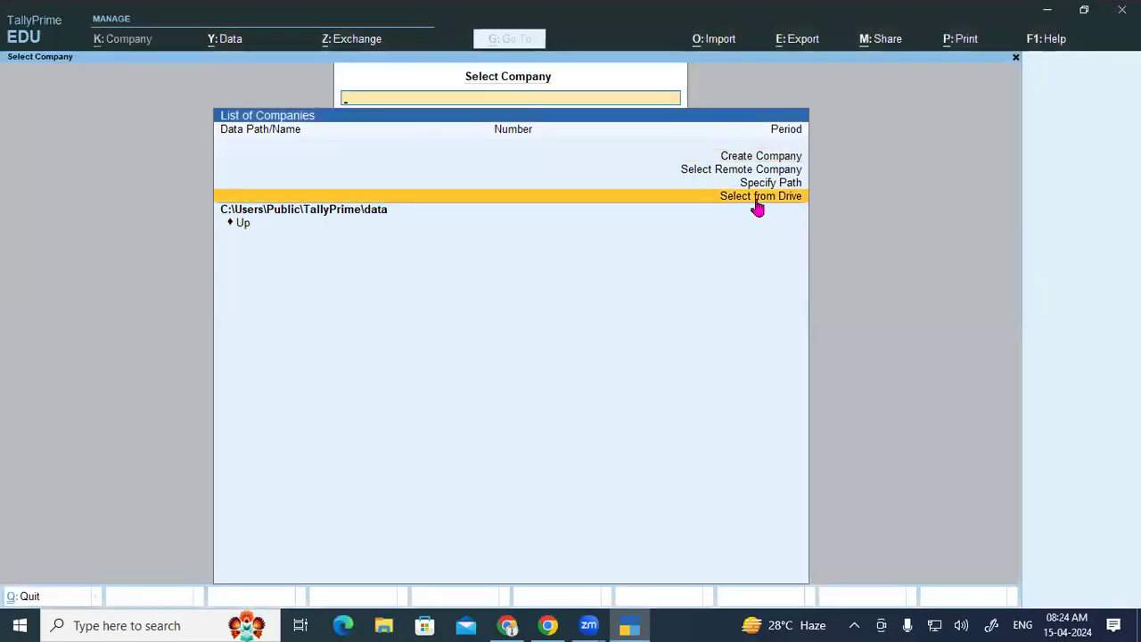
- Load the company Gayatri Computer Ltd Srv from the TALLY8.3AM folder on drive D
left_click(757, 197)
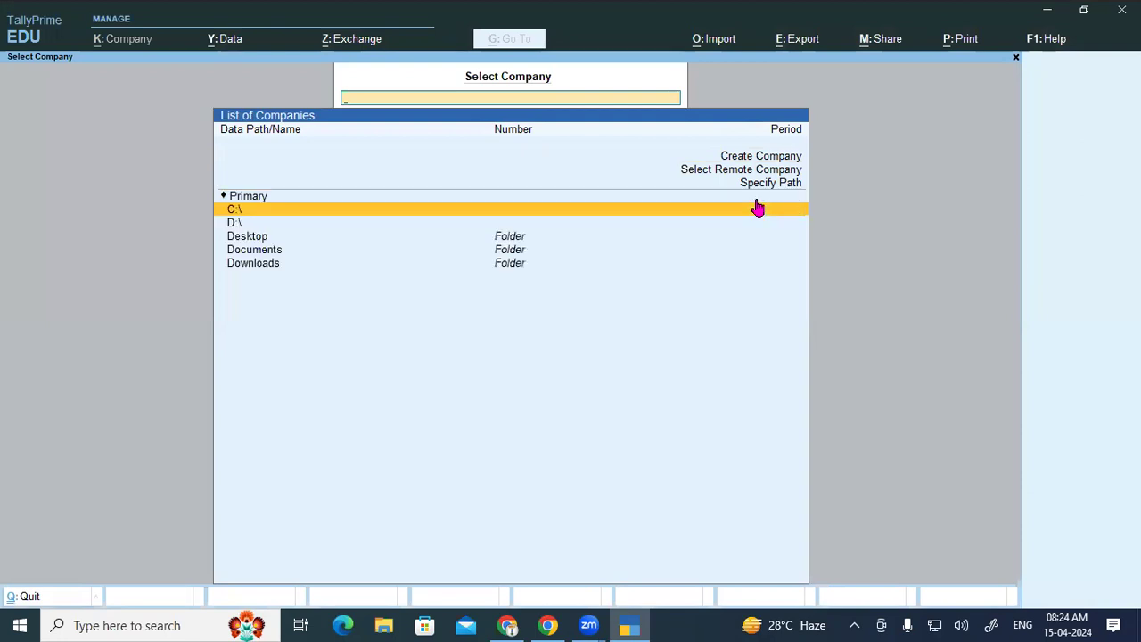
key("Down")
key("Return")
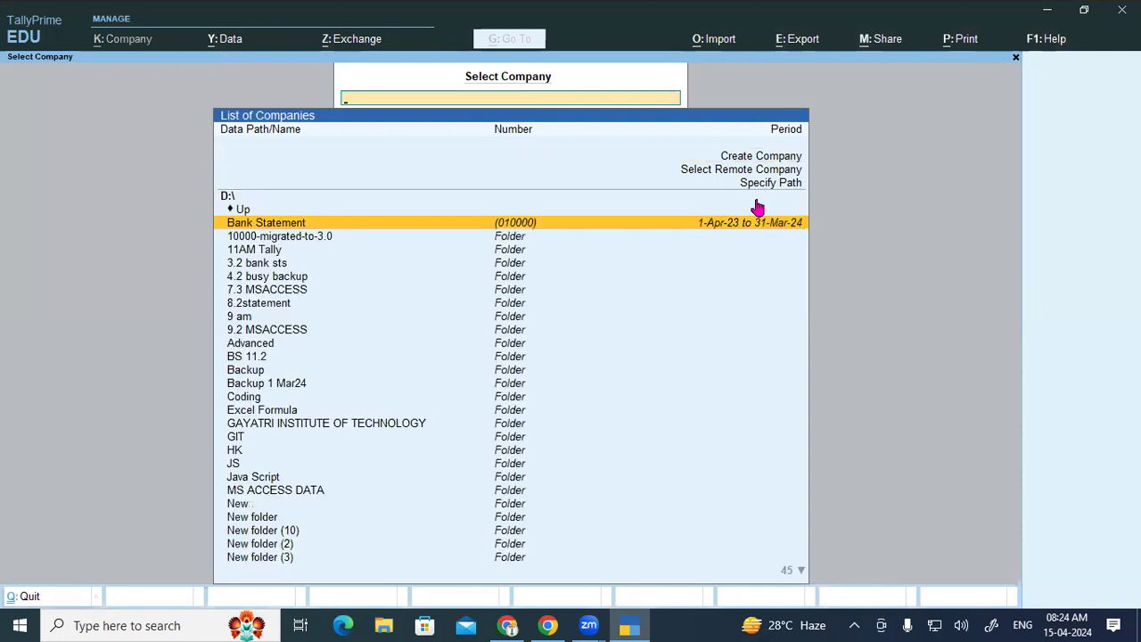
type("tall")
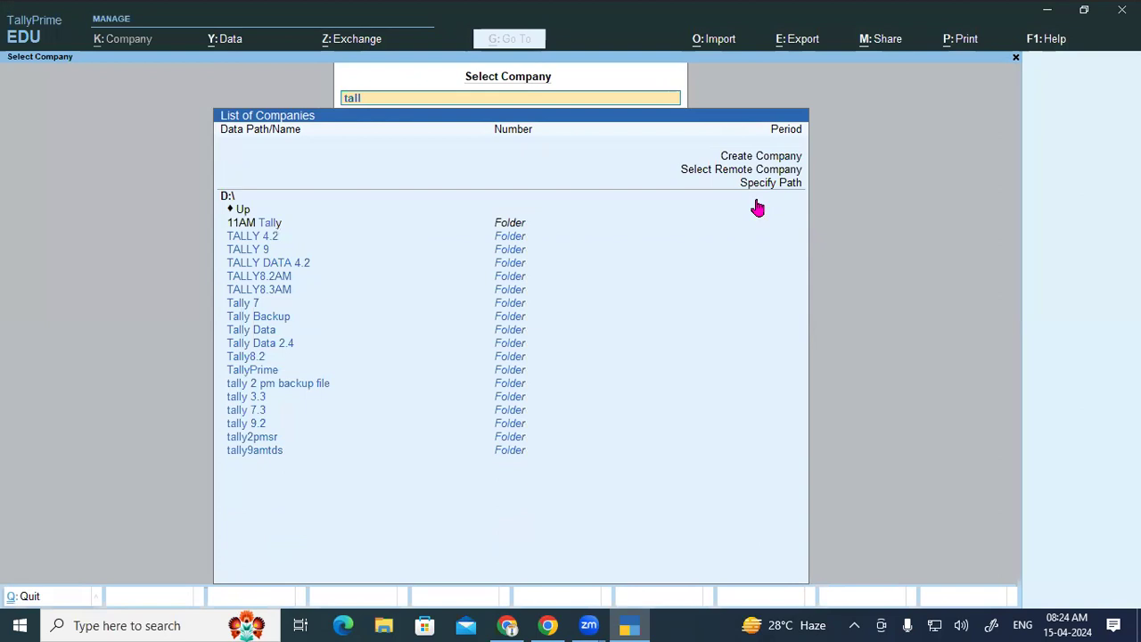
left_click(280, 295)
key("Return")
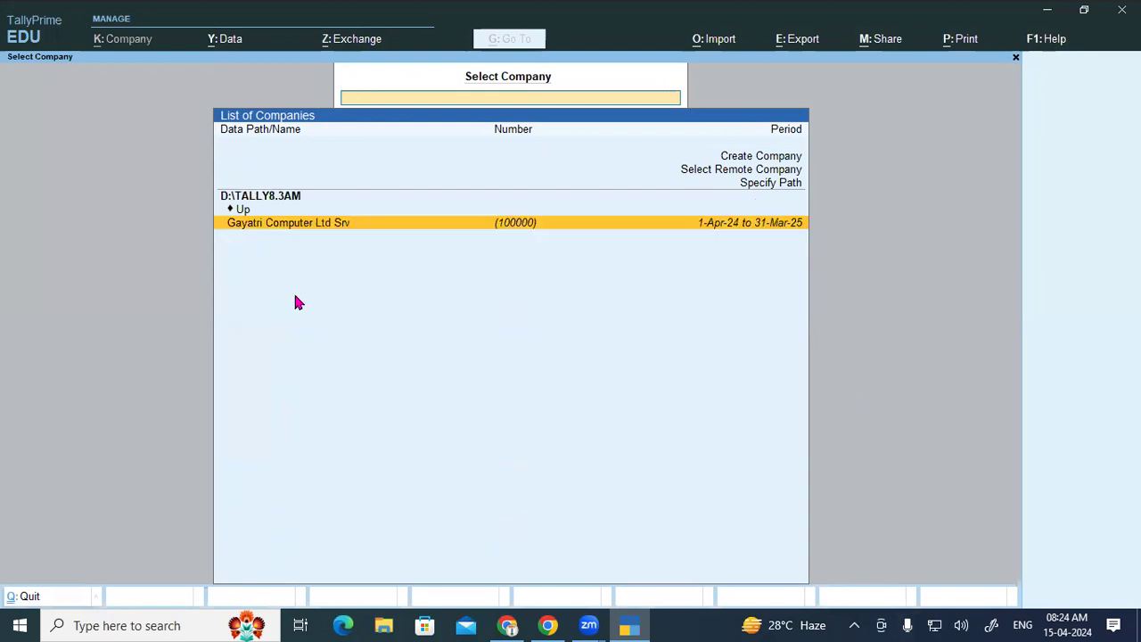
key("Return")
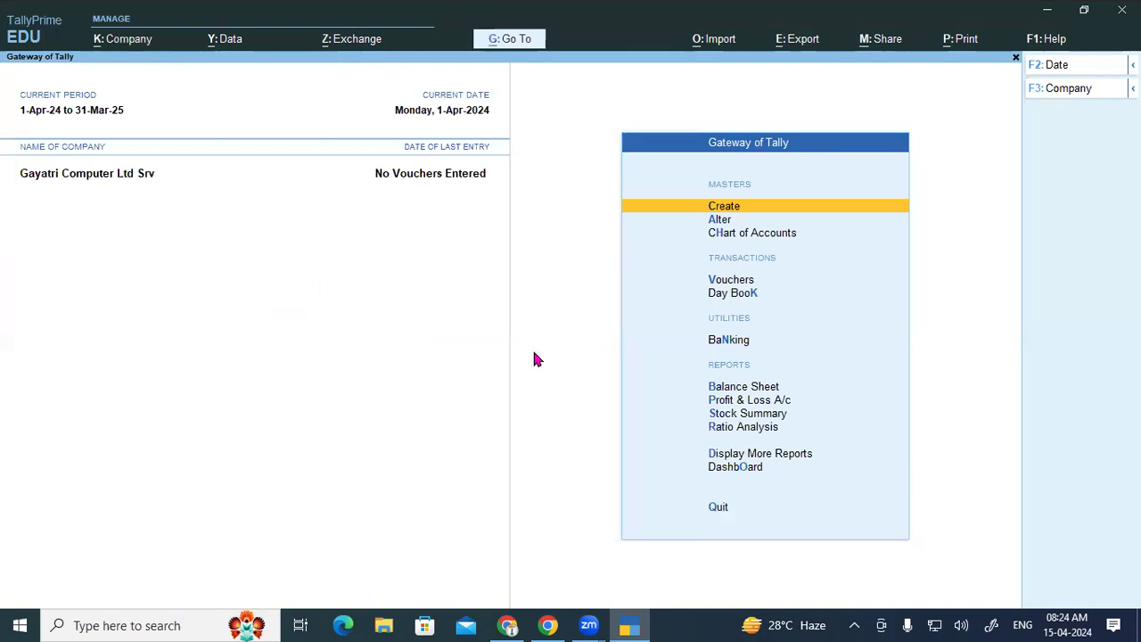
- Open the Balance Sheet, show it in detailed form and highlight Closing Stock under Current Assets
key("b")
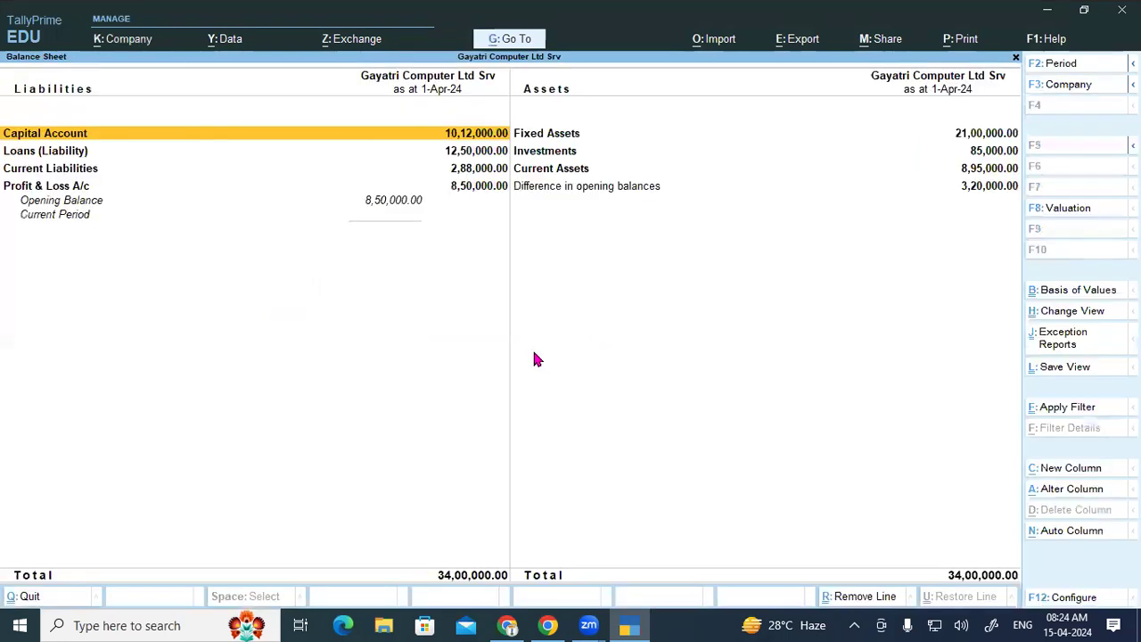
key("alt+F5")
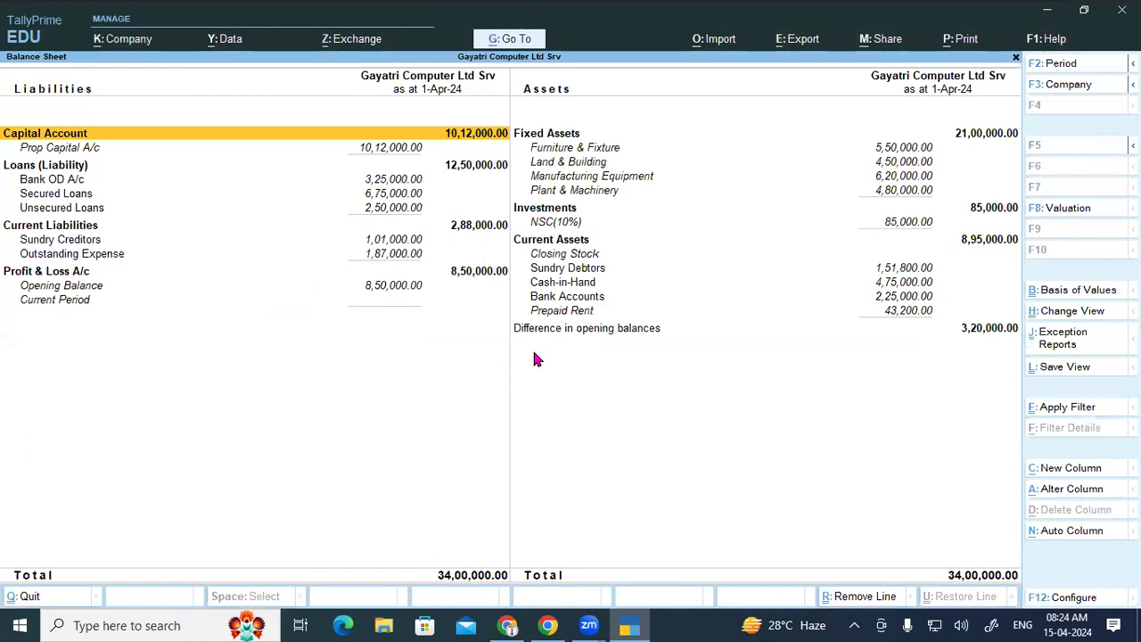
left_click(821, 260)
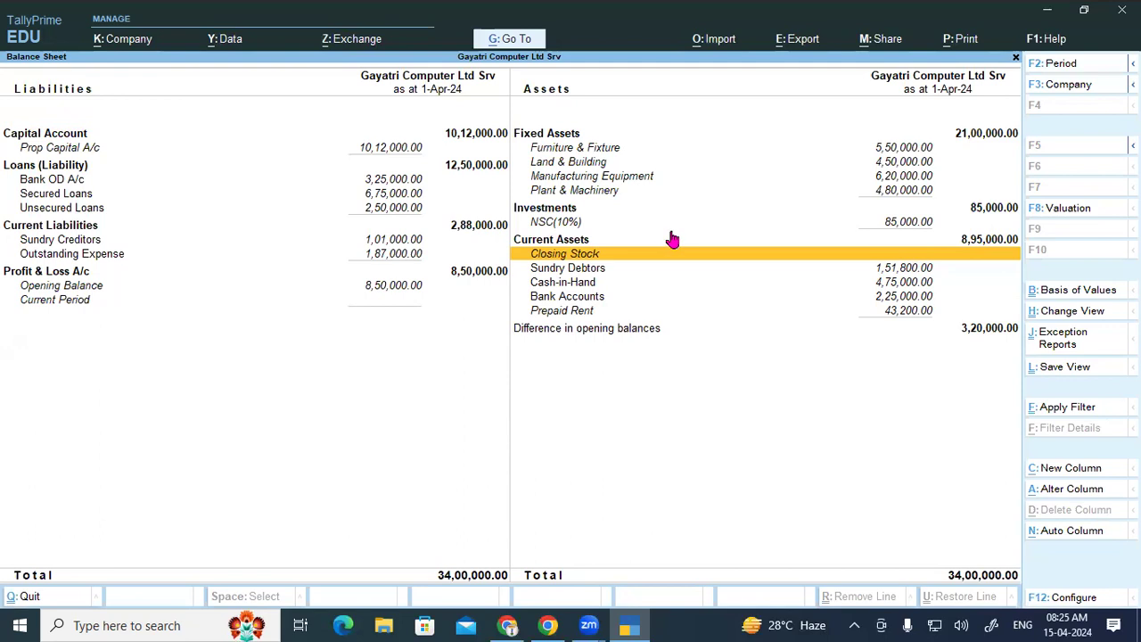
- Switch to the Inventory Management lesson in Chrome and handwrite an underlined "Dell wireless combo keyboard" above the Inventory Masters list
left_click(546, 624)
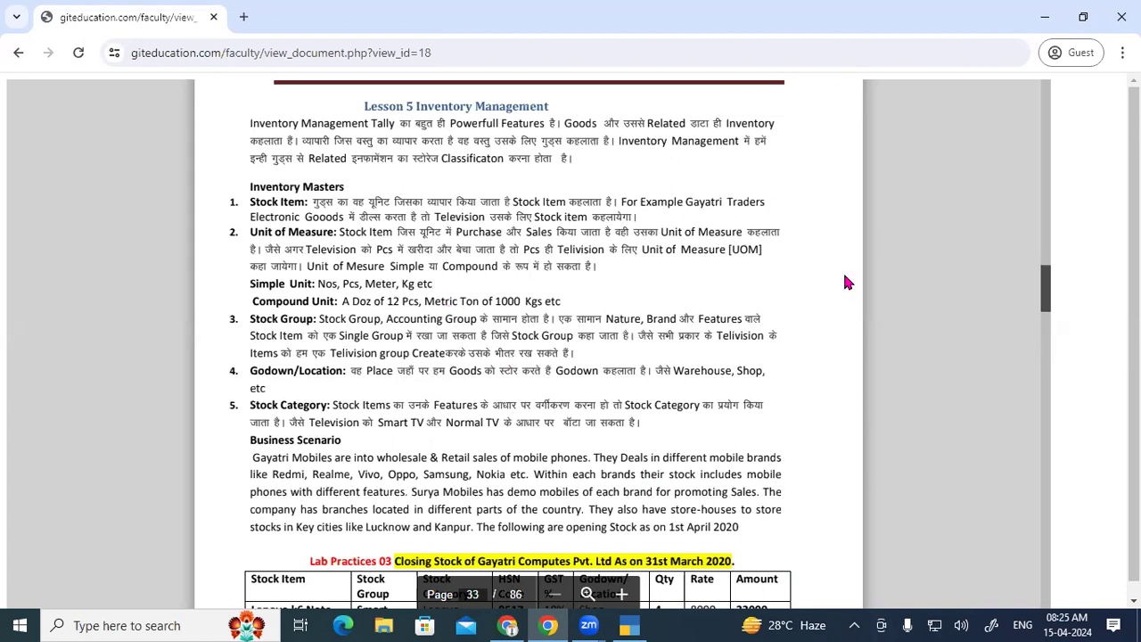
mouse_move(313, 159)
left_mouse_down()
mouse_move(308, 136)
mouse_move(343, 168)
mouse_move(356, 151)
mouse_move(407, 154)
mouse_move(419, 123)
mouse_move(416, 140)
mouse_move(445, 111)
mouse_move(465, 136)
mouse_move(505, 119)
mouse_move(510, 133)
mouse_move(547, 124)
mouse_move(634, 150)
mouse_move(659, 116)
mouse_move(707, 140)
mouse_move(718, 128)
mouse_move(722, 144)
mouse_move(795, 129)
mouse_move(826, 141)
mouse_move(854, 114)
mouse_move(877, 127)
mouse_move(892, 106)
mouse_move(909, 116)
mouse_move(927, 103)
mouse_move(931, 114)
left_mouse_up()
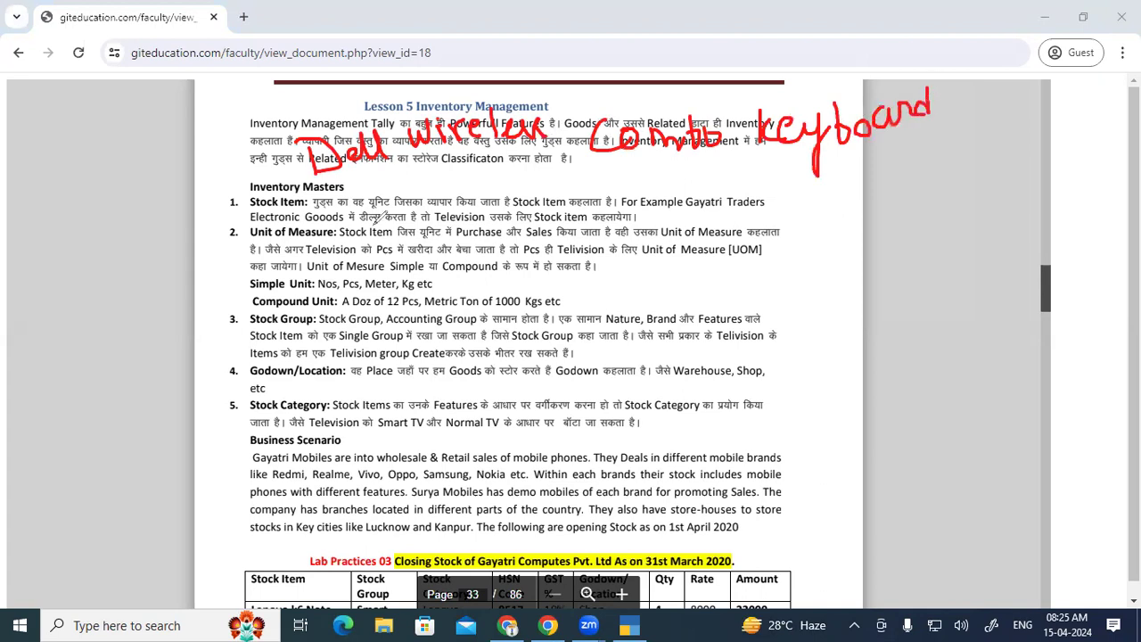
left_click_drag(317, 201, 911, 149)
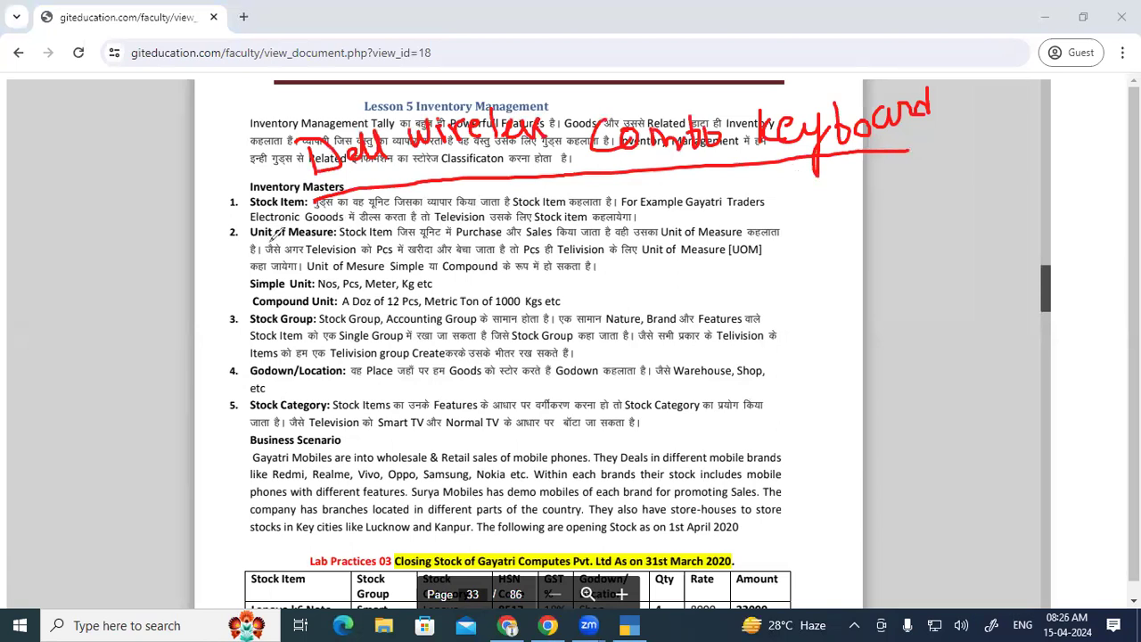
- Add ink ticks beside all five Inventory Masters and under the handwritten word "Dell"
left_click_drag(212, 208, 228, 198)
left_click_drag(236, 326, 244, 330)
left_click_drag(226, 246, 251, 234)
left_click_drag(222, 382, 267, 358)
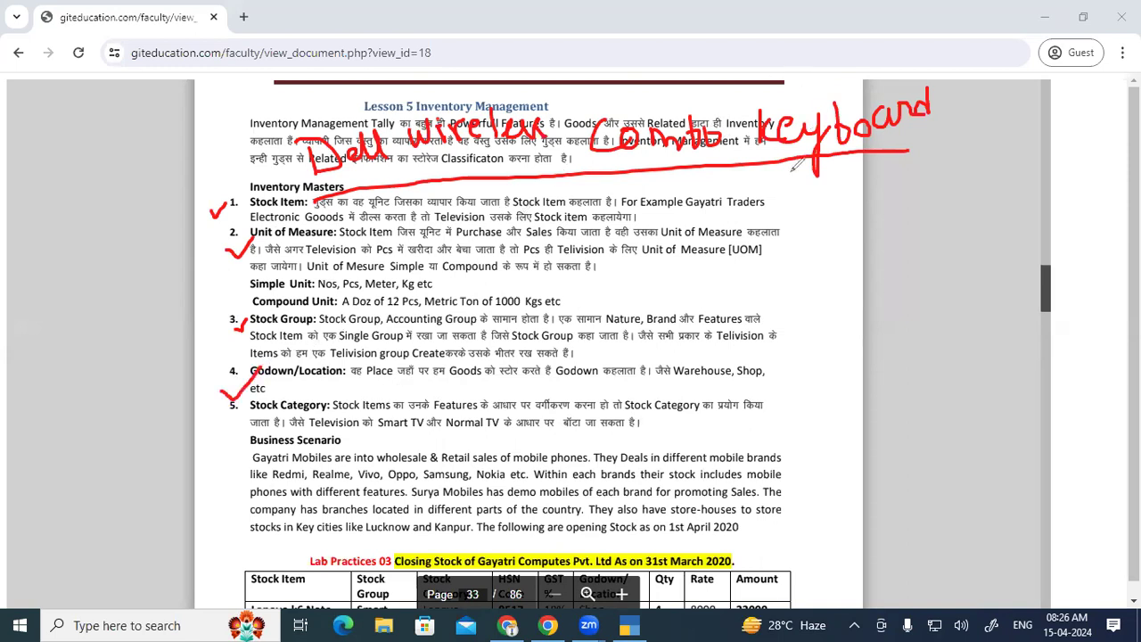
left_click_drag(215, 431, 278, 405)
left_click_drag(317, 192, 362, 164)
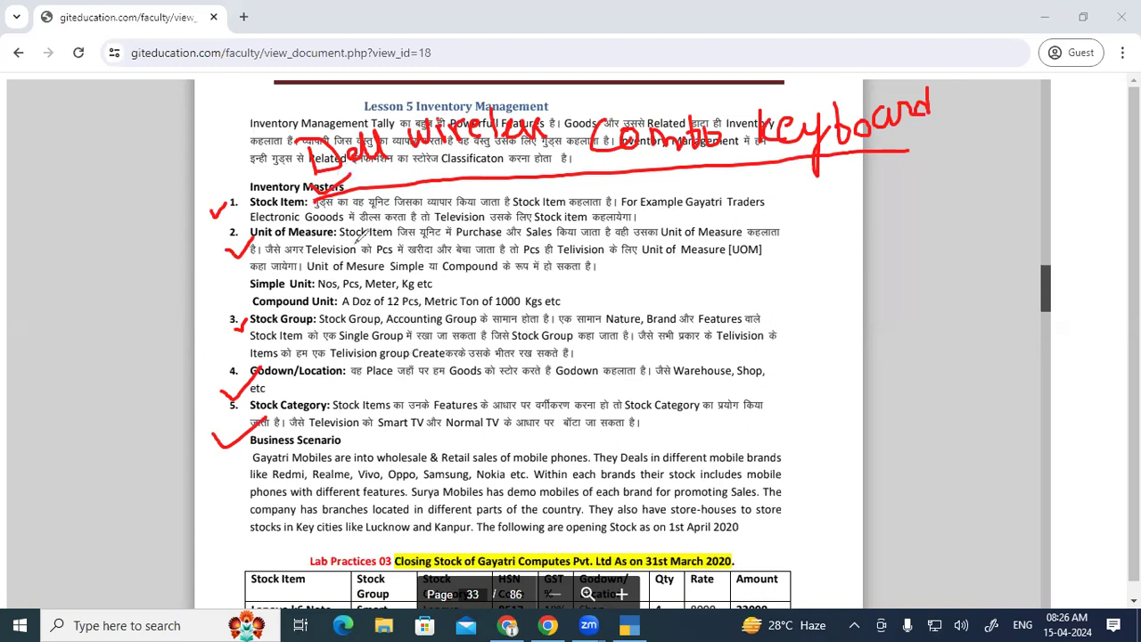
- Handwrite a Lenovo keyboard as a second example item, underline "Keyboard" and tick the Stock Item entry again
mouse_move(337, 225)
left_mouse_down()
mouse_move(354, 252)
mouse_move(392, 242)
mouse_move(417, 253)
mouse_move(439, 229)
mouse_move(445, 246)
mouse_move(505, 253)
mouse_move(519, 236)
mouse_move(608, 211)
mouse_move(656, 230)
mouse_move(799, 213)
mouse_move(893, 220)
mouse_move(878, 205)
mouse_move(911, 234)
mouse_move(946, 178)
mouse_move(978, 164)
mouse_move(985, 176)
mouse_move(1011, 134)
mouse_move(1021, 178)
left_mouse_up()
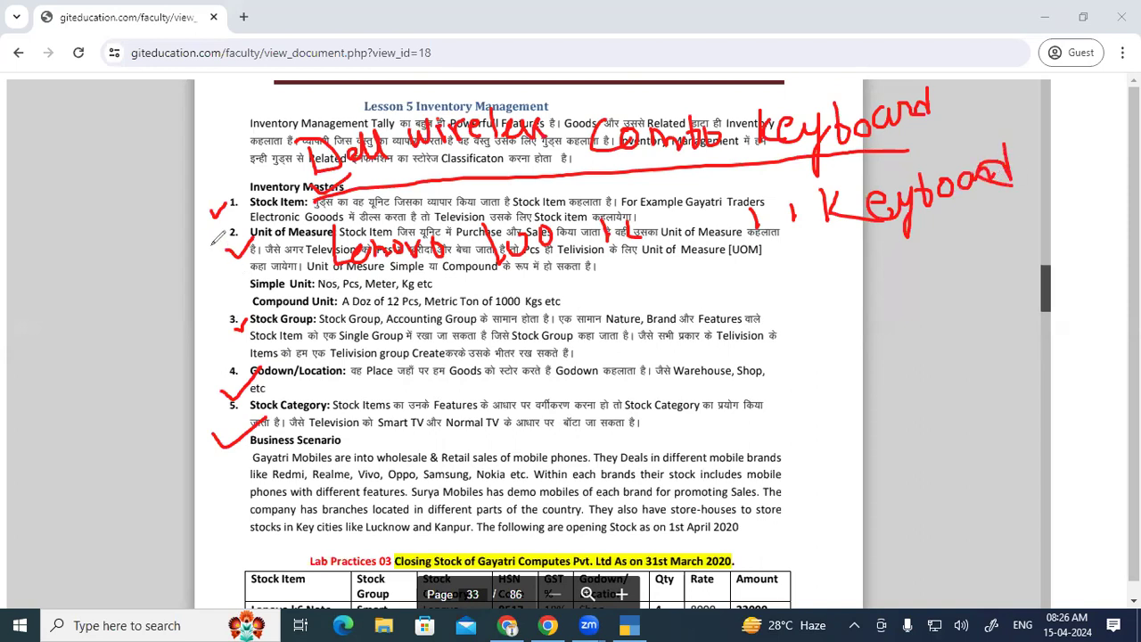
left_click_drag(214, 223, 234, 215)
left_click_drag(843, 242, 1039, 202)
left_click_drag(883, 229, 962, 209)
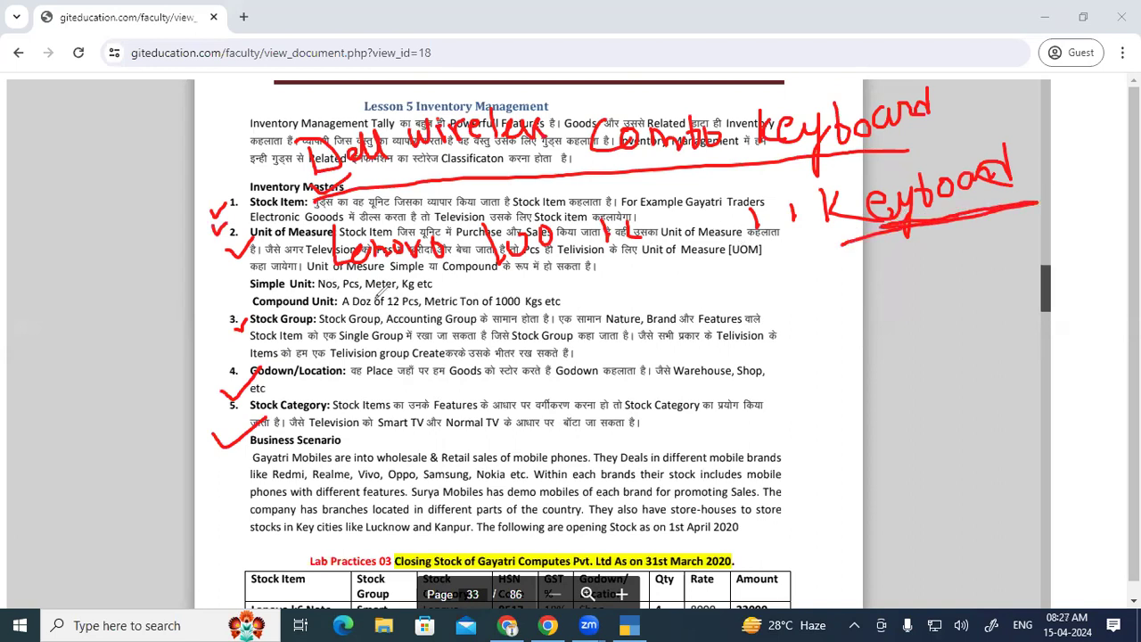
- Underline the handwritten "Lenovo" and add second ticks at Stock Group, Stock Category, Godown/Location and Unit of Measure
left_click_drag(220, 339, 224, 342)
left_click_drag(230, 331, 248, 319)
left_click_drag(348, 278, 443, 269)
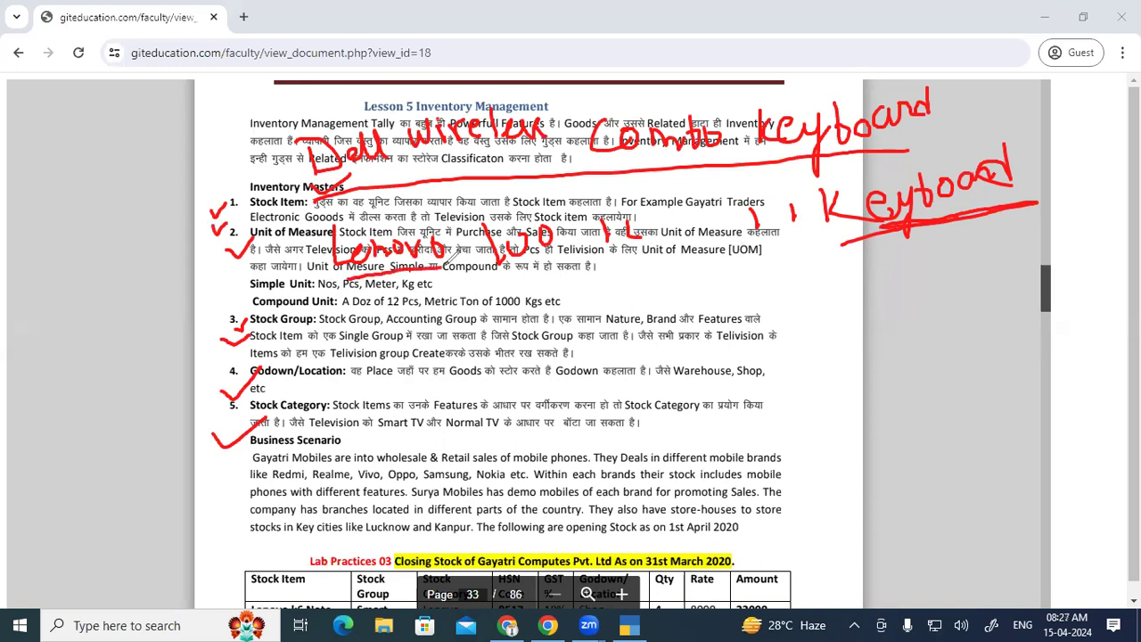
mouse_move(234, 418)
left_mouse_down()
mouse_move(248, 429)
mouse_move(290, 369)
left_mouse_up()
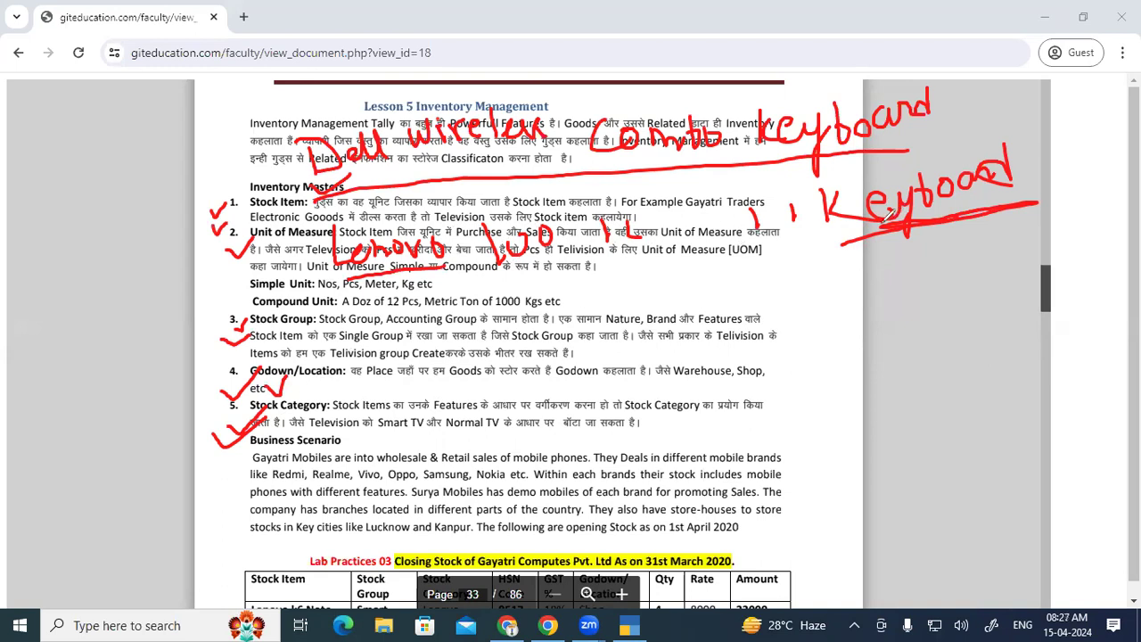
left_click_drag(228, 257, 260, 253)
- Handwrite a circled "Key" with a large tick over the page, and clear all the ink
left_click_drag(612, 319, 602, 352)
mouse_move(637, 304)
left_mouse_down()
mouse_move(622, 343)
mouse_move(667, 352)
mouse_move(658, 376)
left_mouse_up()
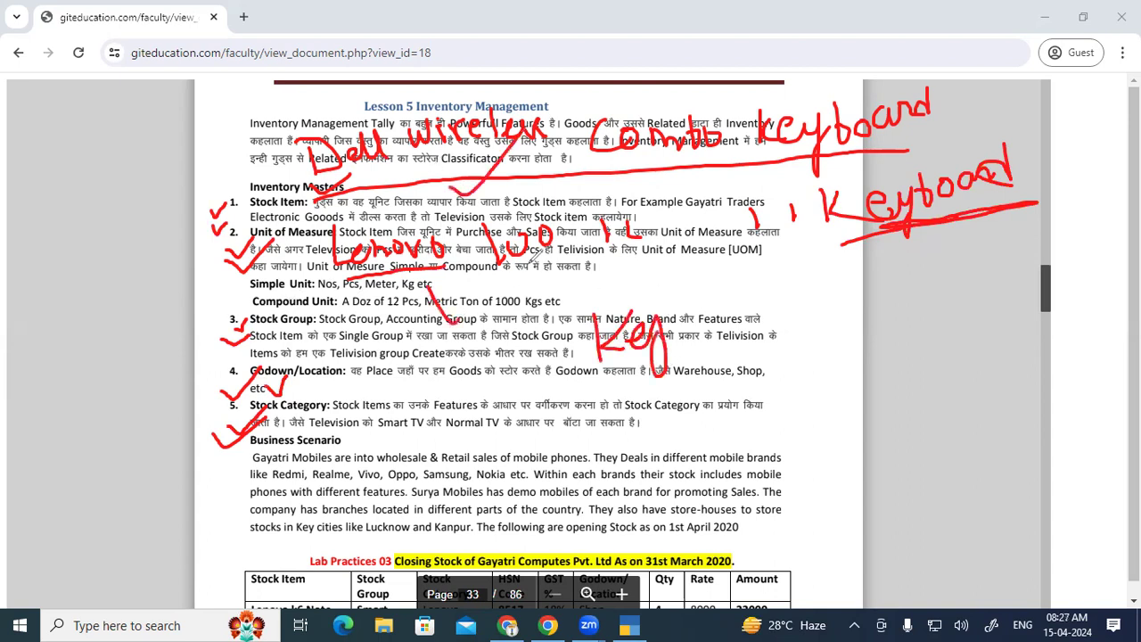
left_click_drag(487, 408, 714, 365)
mouse_move(775, 321)
left_mouse_down()
mouse_move(695, 259)
mouse_move(604, 415)
mouse_move(758, 316)
left_mouse_up()
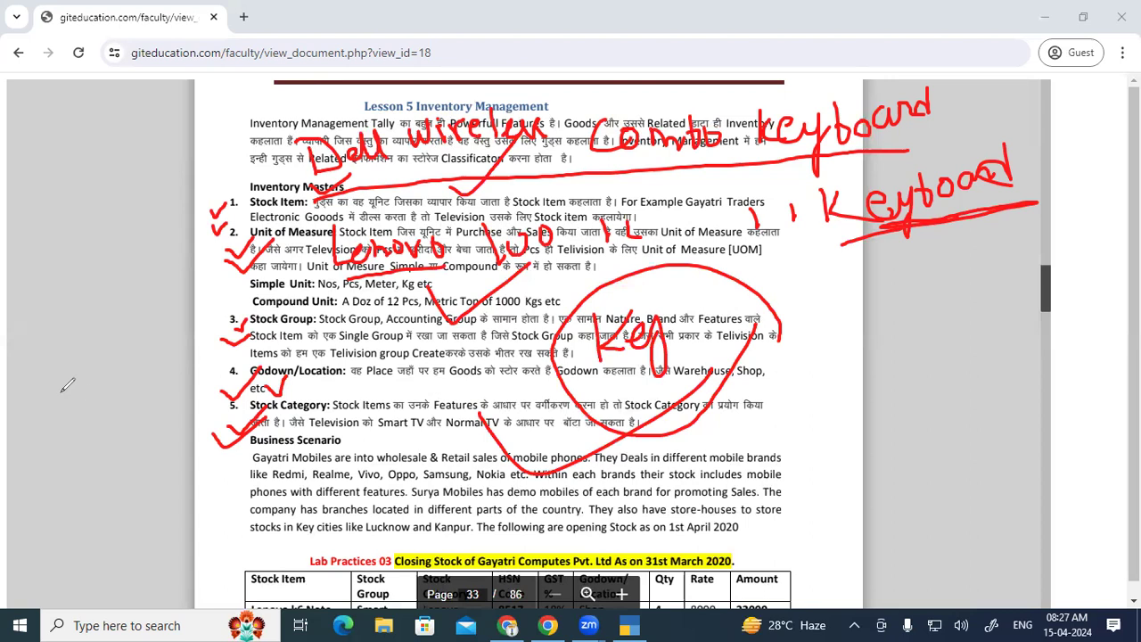
key("e")
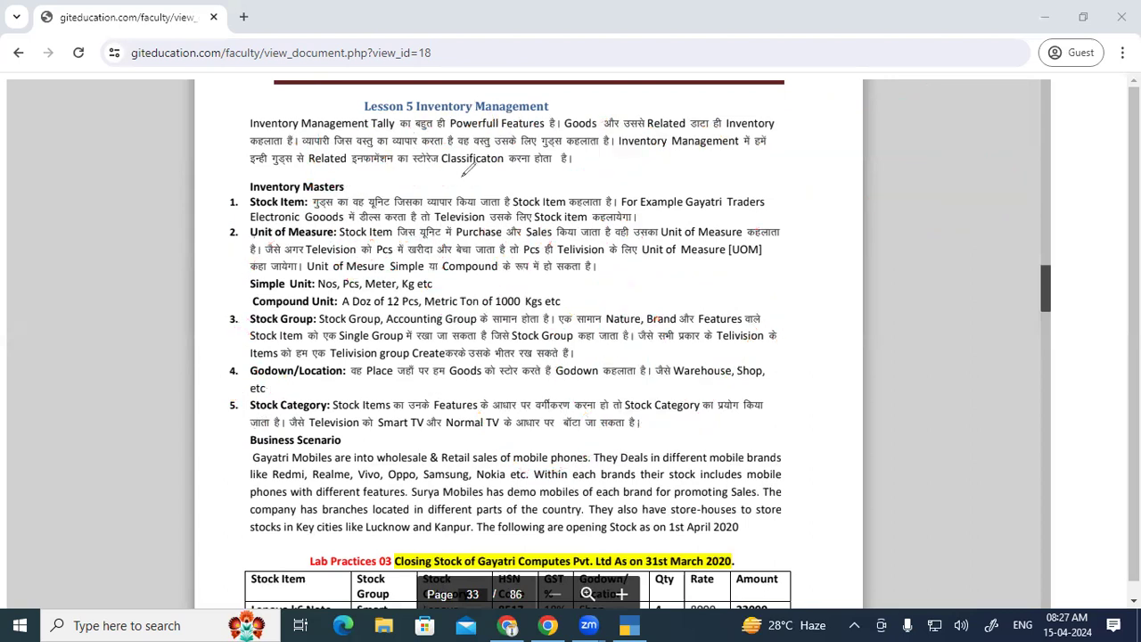
- Handwrite an underlined "Dell 1220 DLP Projector" above the Inventory Masters list and tick the Stock Item entry
left_click_drag(230, 141, 231, 179)
mouse_move(209, 141)
left_mouse_down()
mouse_move(284, 159)
mouse_move(294, 134)
mouse_move(331, 171)
left_mouse_up()
mouse_move(350, 142)
left_mouse_down()
mouse_move(374, 161)
mouse_move(419, 153)
mouse_move(419, 139)
left_mouse_up()
left_click_drag(472, 112, 469, 152)
mouse_move(515, 107)
left_mouse_down()
mouse_move(510, 152)
mouse_move(546, 144)
left_mouse_up()
left_click_drag(554, 157, 570, 134)
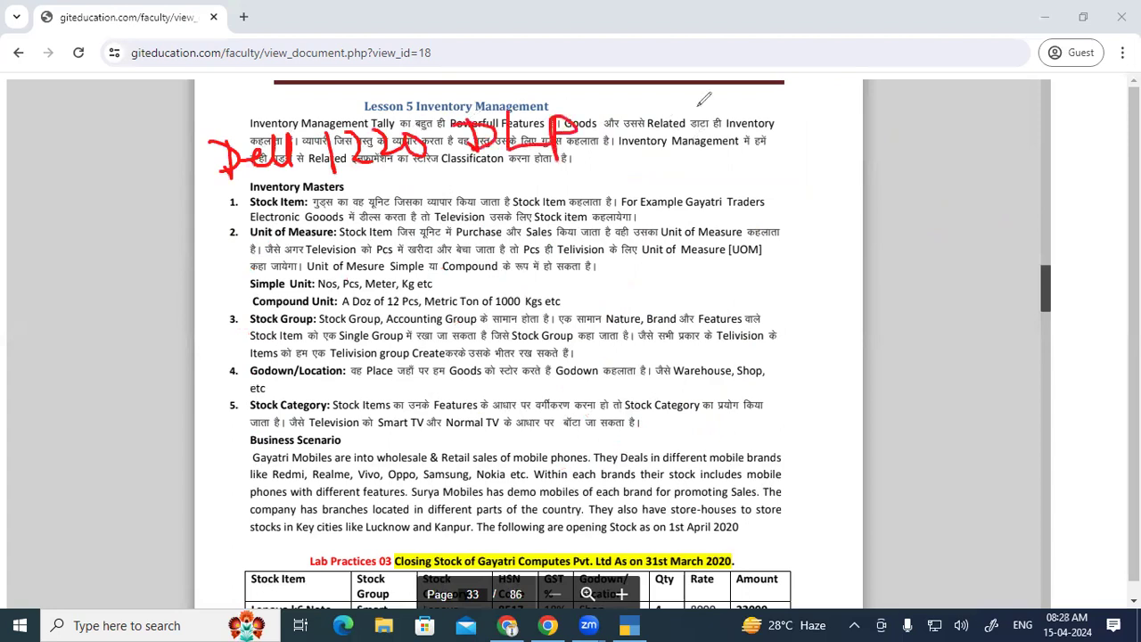
left_click_drag(688, 148, 737, 108)
left_click_drag(749, 107, 750, 109)
mouse_move(769, 107)
left_mouse_down()
mouse_move(811, 111)
mouse_move(799, 137)
mouse_move(883, 89)
mouse_move(891, 125)
left_mouse_up()
left_click_drag(900, 112, 971, 91)
mouse_move(208, 212)
left_mouse_down()
mouse_move(239, 198)
mouse_move(542, 169)
mouse_move(891, 155)
left_mouse_up()
left_click_drag(1002, 133, 892, 155)
mouse_move(851, 141)
left_mouse_down()
mouse_move(869, 164)
mouse_move(902, 133)
left_mouse_up()
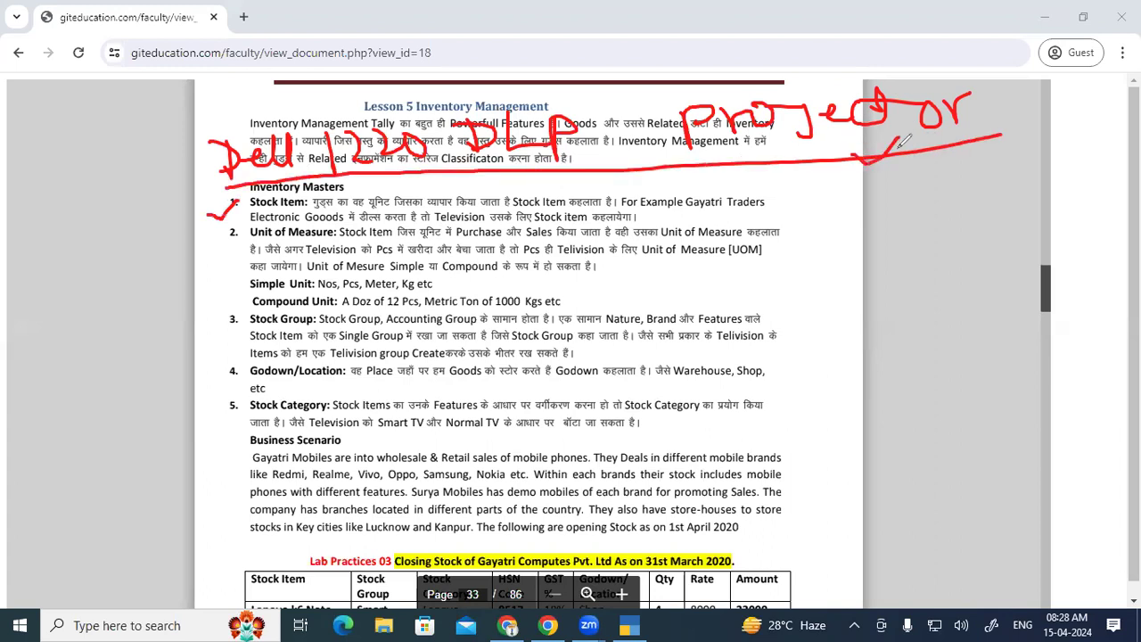
- Tick Stock Group, Stock Category, Unit of Measure and Godown/Location for the projector example, and clear the ink
left_click_drag(214, 336, 233, 325)
left_click_drag(216, 425, 252, 405)
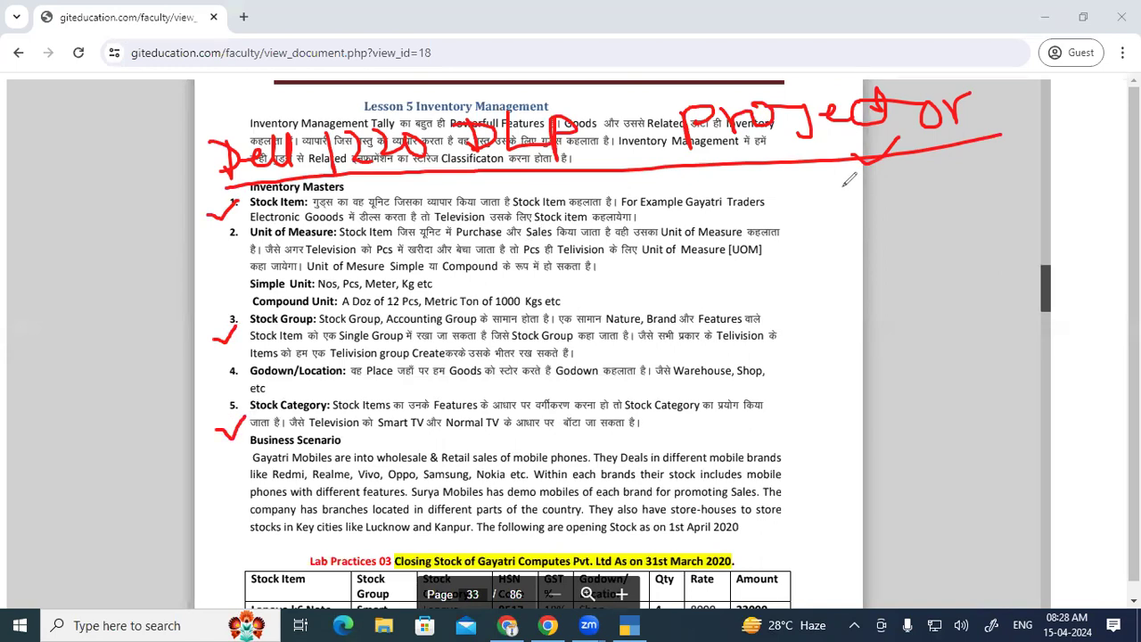
left_click_drag(222, 239, 260, 231)
left_click_drag(218, 389, 251, 369)
key("Escape")
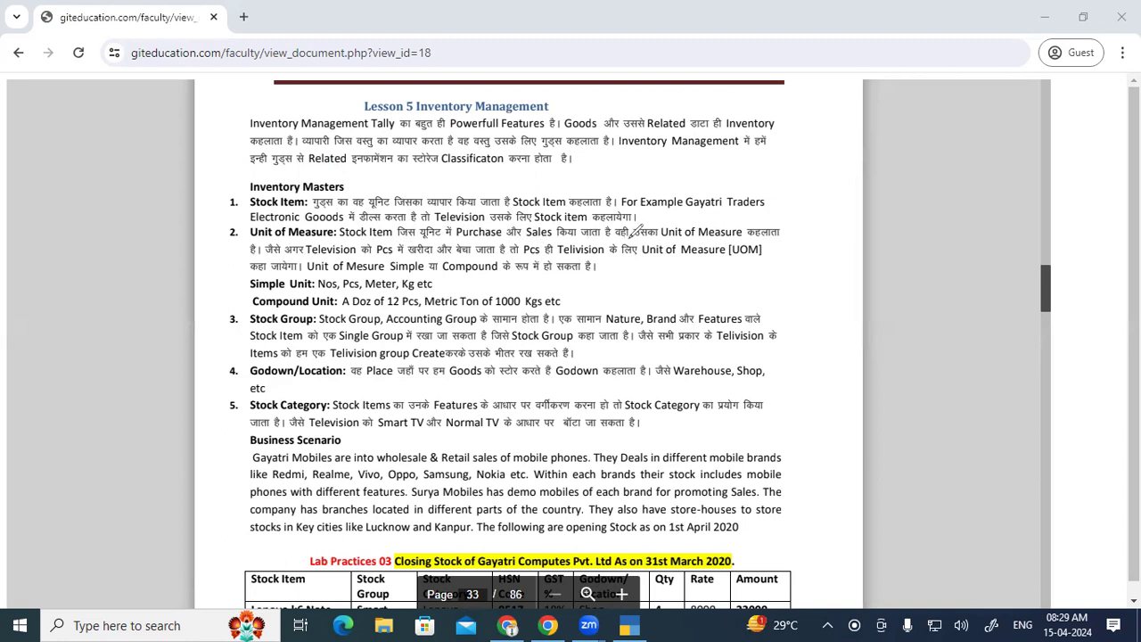
- Underline "Unit of Measure" in its definition, tick Stock Group and add four larger ticks over the upper part of the page
left_click_drag(658, 239, 747, 237)
left_click(238, 335)
left_click_drag(237, 335, 256, 331)
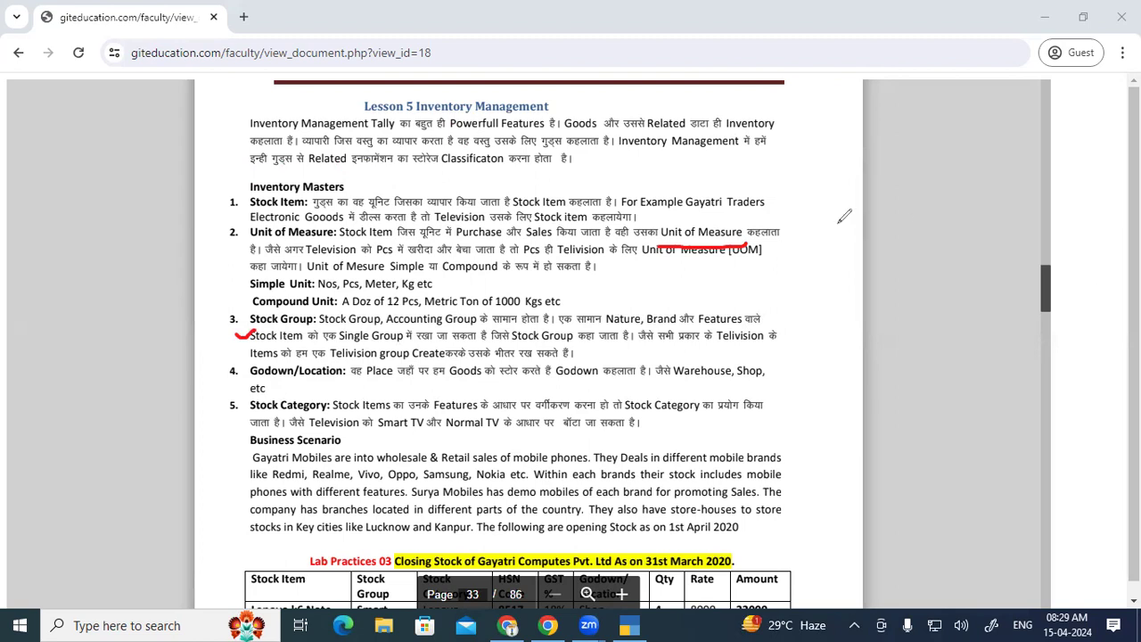
left_click_drag(754, 135, 793, 113)
left_click_drag(717, 289, 786, 241)
left_click_drag(749, 201, 809, 169)
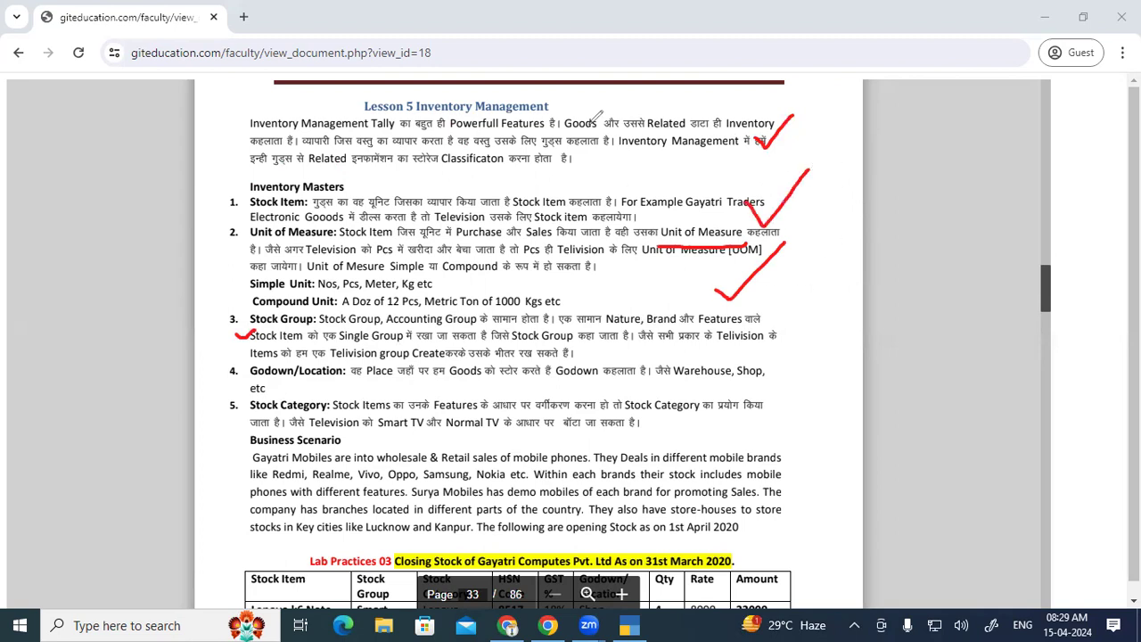
left_click_drag(600, 138, 711, 150)
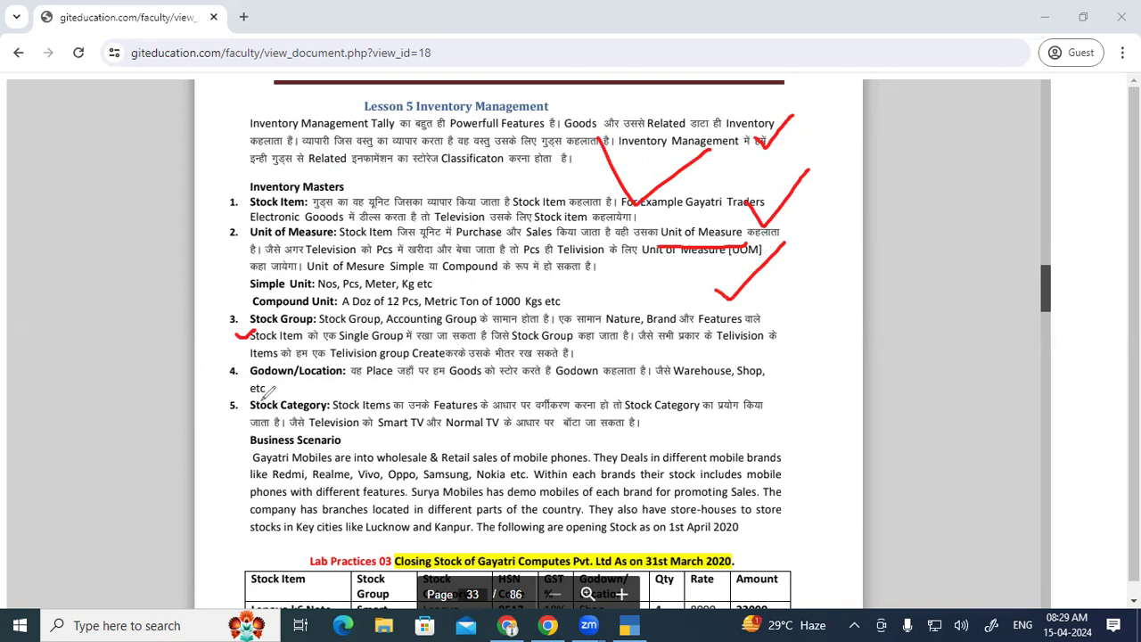
- Tick the Godown/Location and Stock Category entries, and clear all the ink from the lesson
left_click_drag(230, 381, 260, 363)
left_click_drag(207, 441, 251, 403)
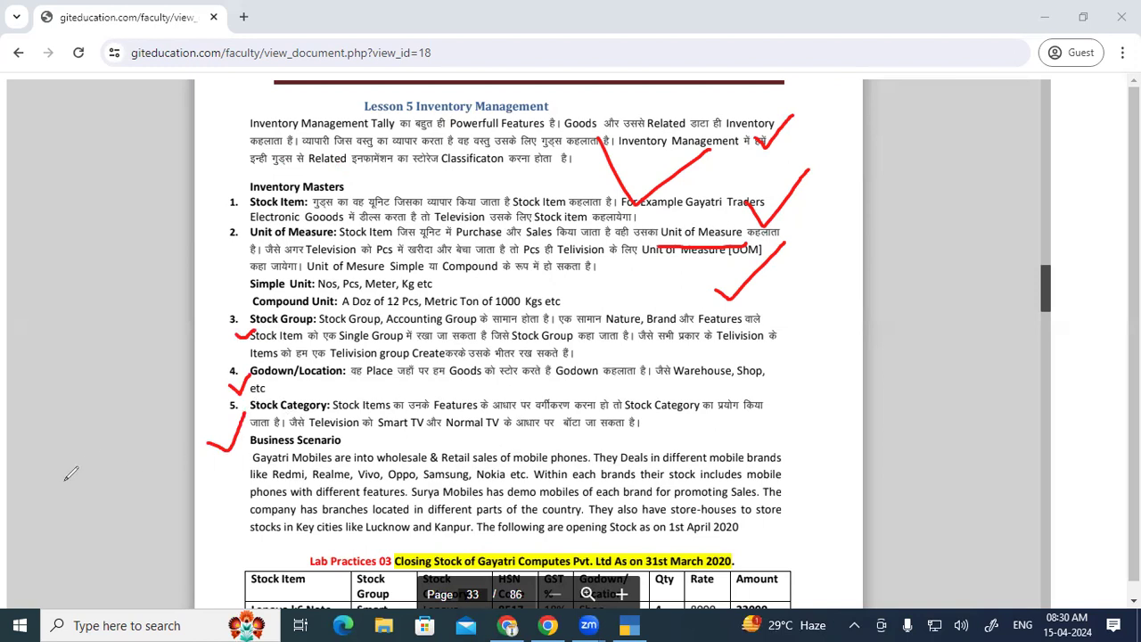
key("e")
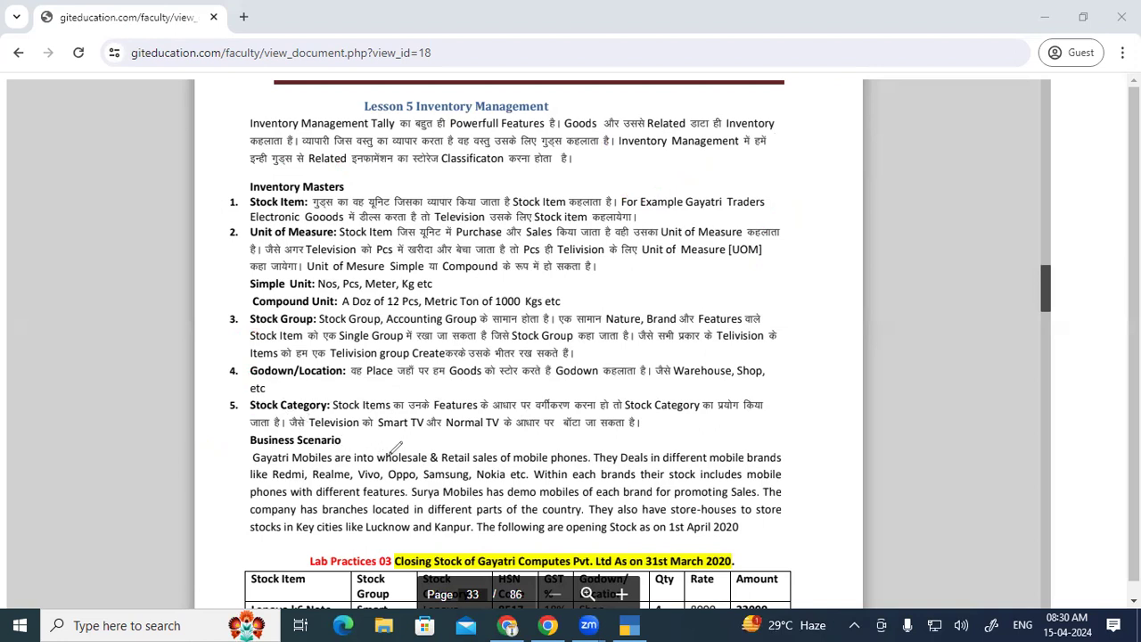
- Mark wording in the Business Scenario paragraph and number the Stock Group column 1 in the Lab Practices 03 closing stock table
left_click_drag(399, 443, 460, 446)
left_click_drag(413, 500, 482, 501)
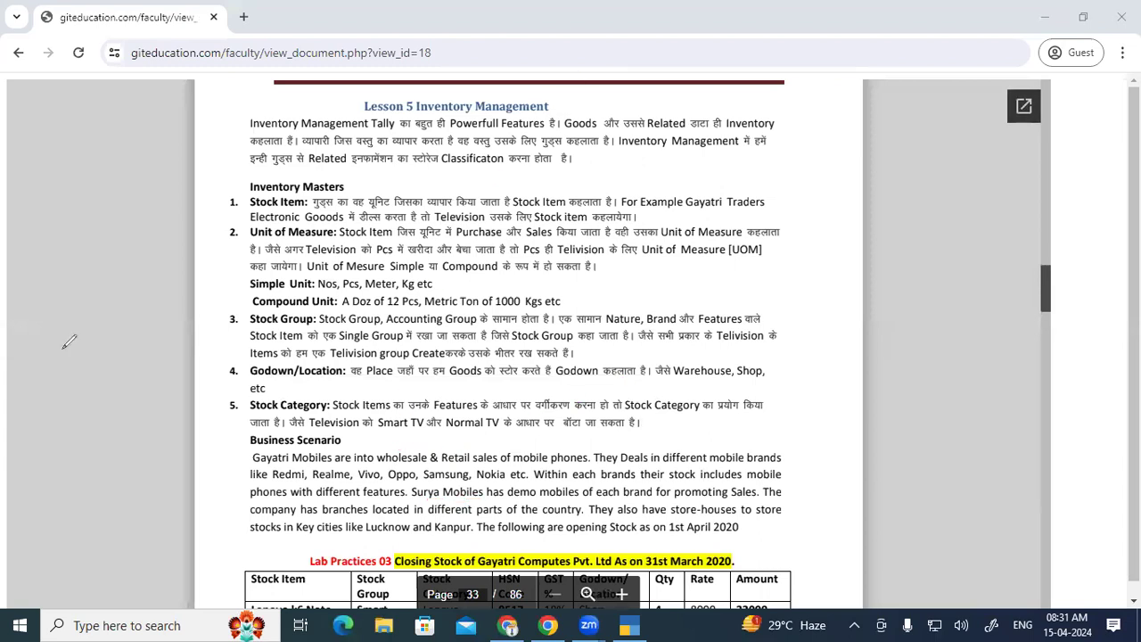
left_click_drag(1046, 285, 1044, 289)
scroll(1045, 289, "up", 3)
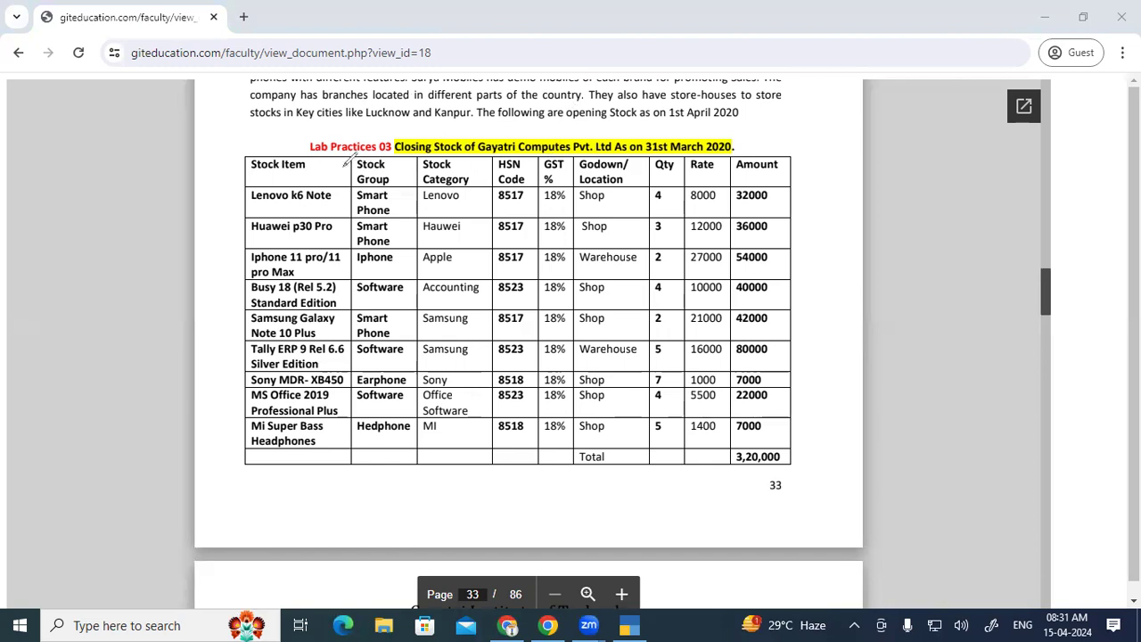
mouse_move(362, 143)
left_mouse_down()
mouse_move(368, 153)
mouse_move(383, 132)
mouse_move(364, 146)
left_mouse_up()
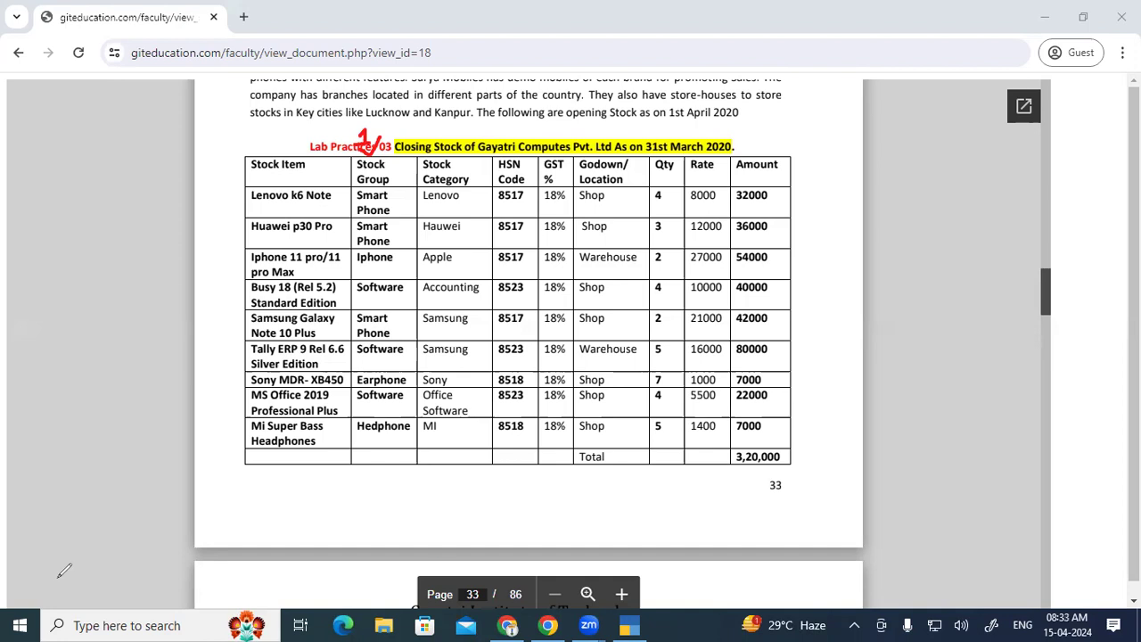
- Switch to TallyPrime, close the Balance Sheet, and review the company features of Gayatri Computer Ltd Srv without changing them
left_click(628, 625)
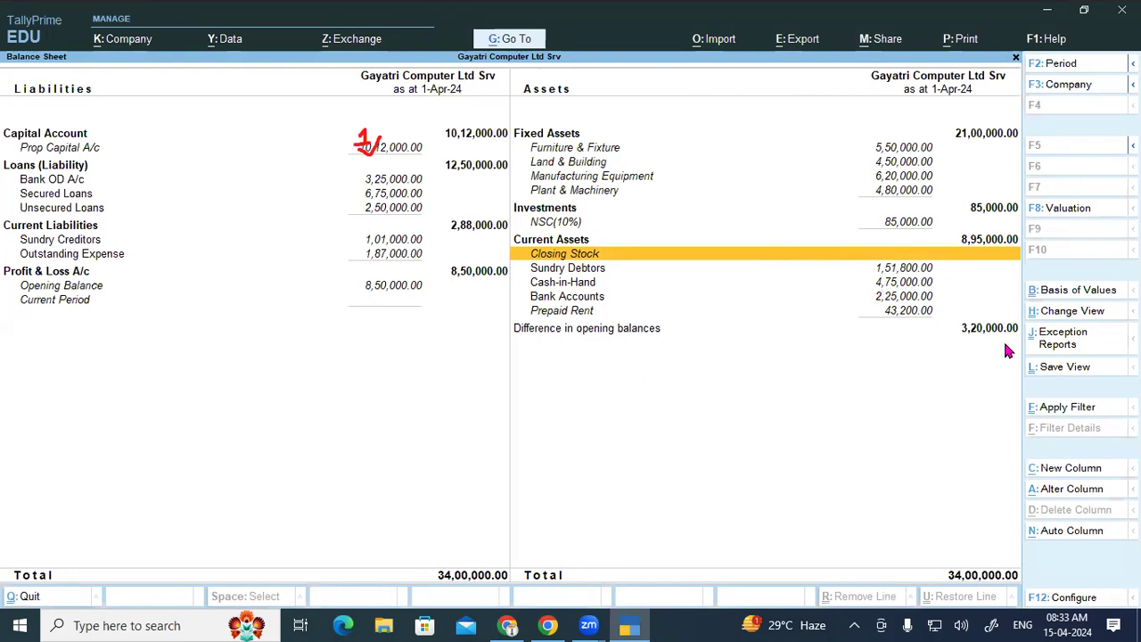
key("Escape")
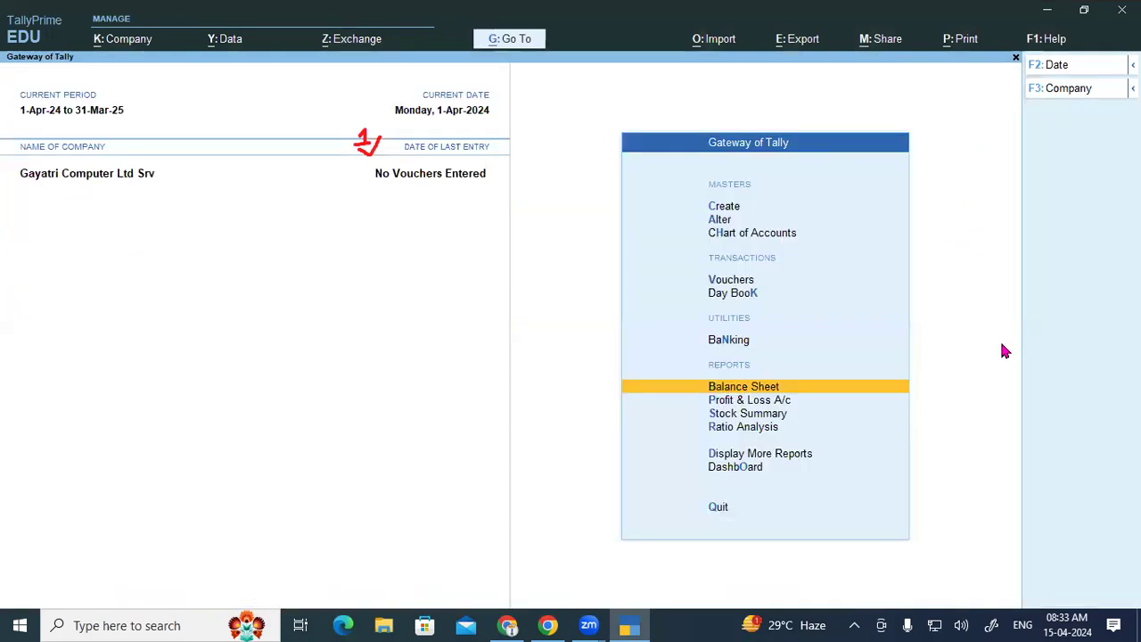
key("F11")
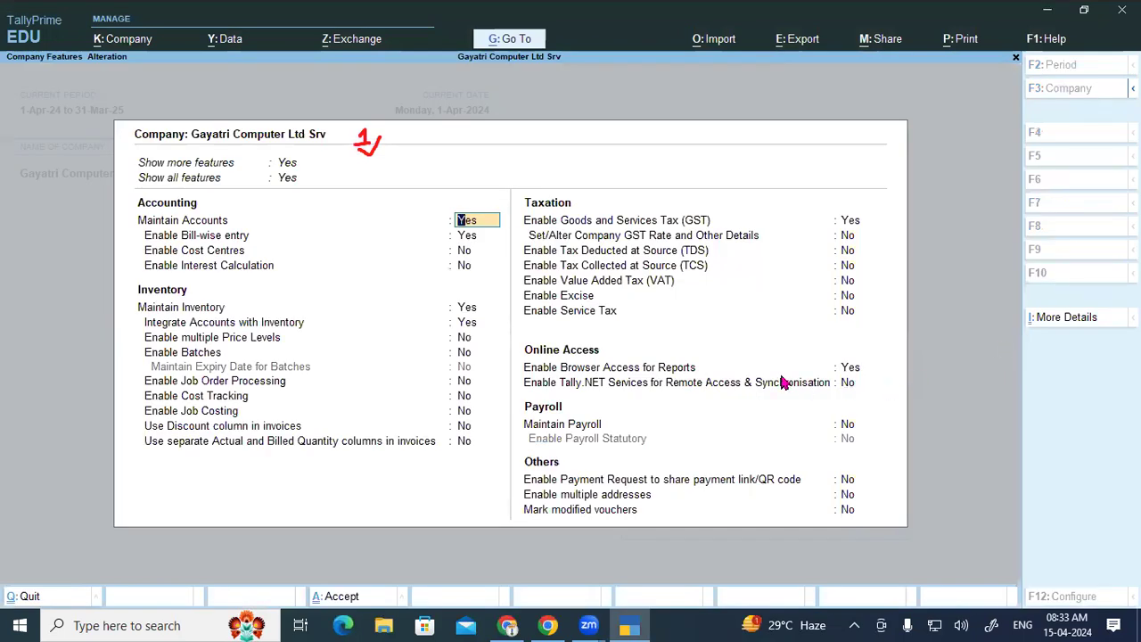
key("Escape")
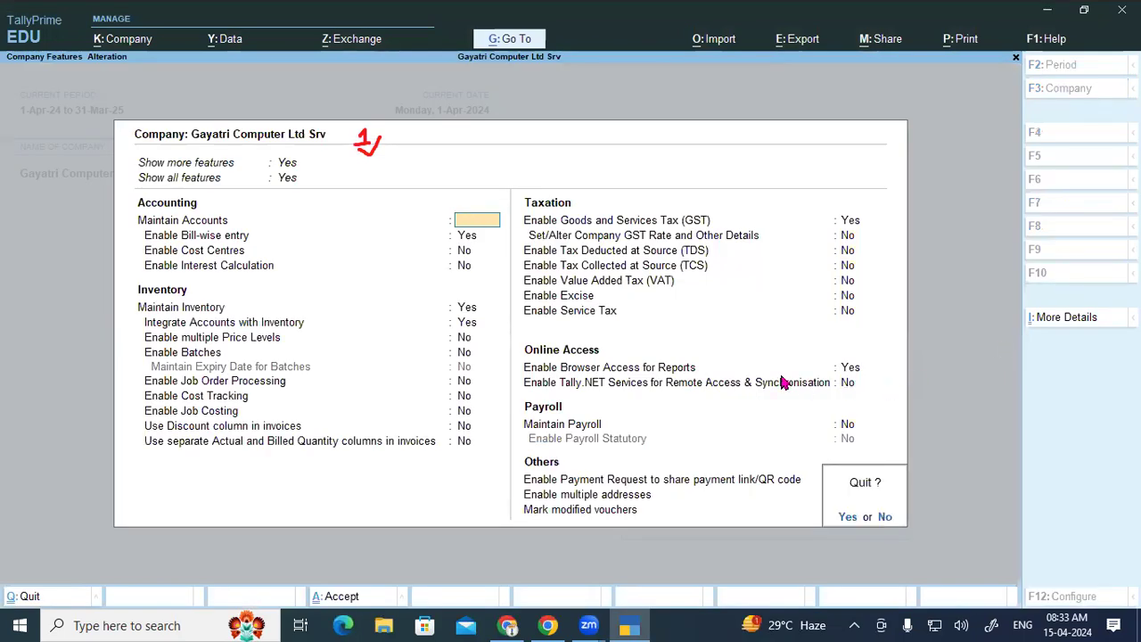
key("y")
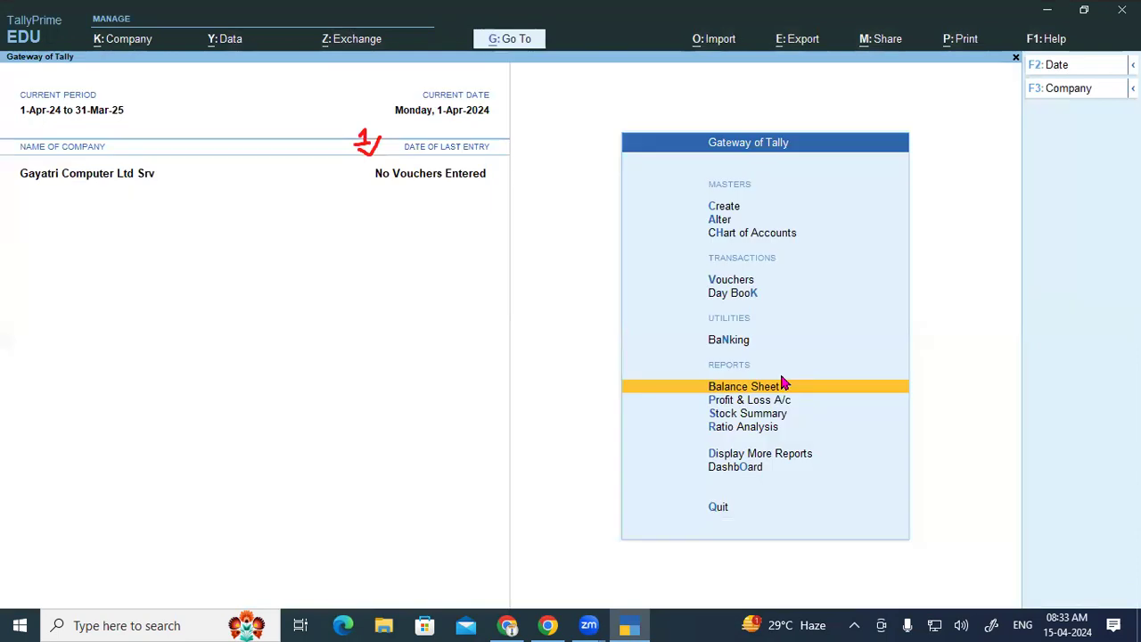
- Start a new Stock Group master named Smart Phone under Primary, without alias and without adding item quantities
left_click(731, 211)
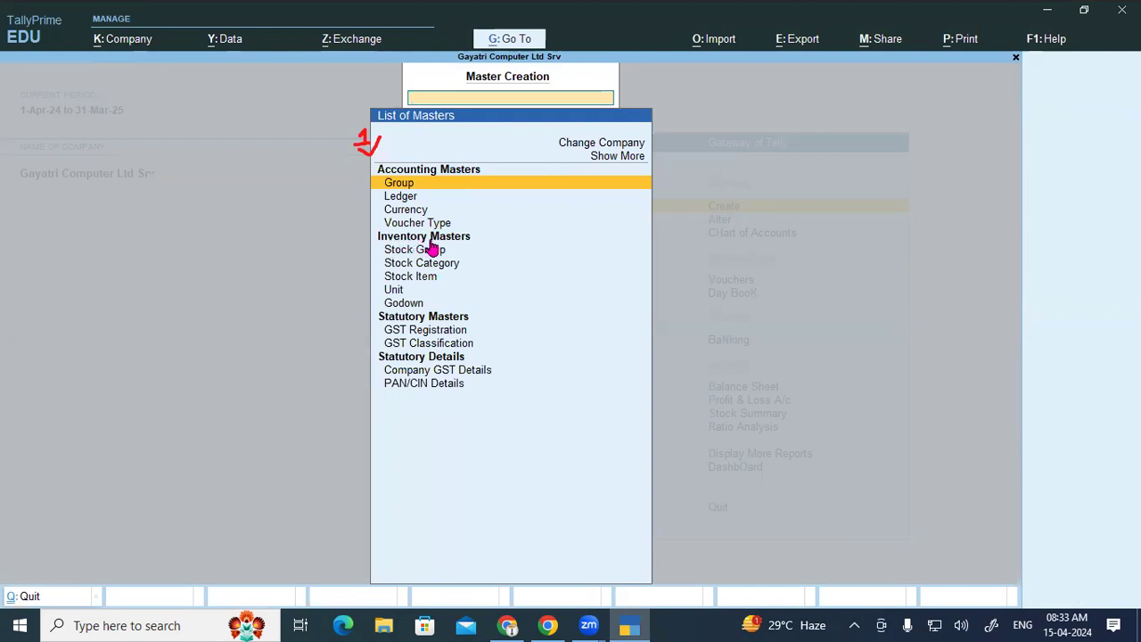
key("Down")
key("Down")
key("Down")
key("Down")
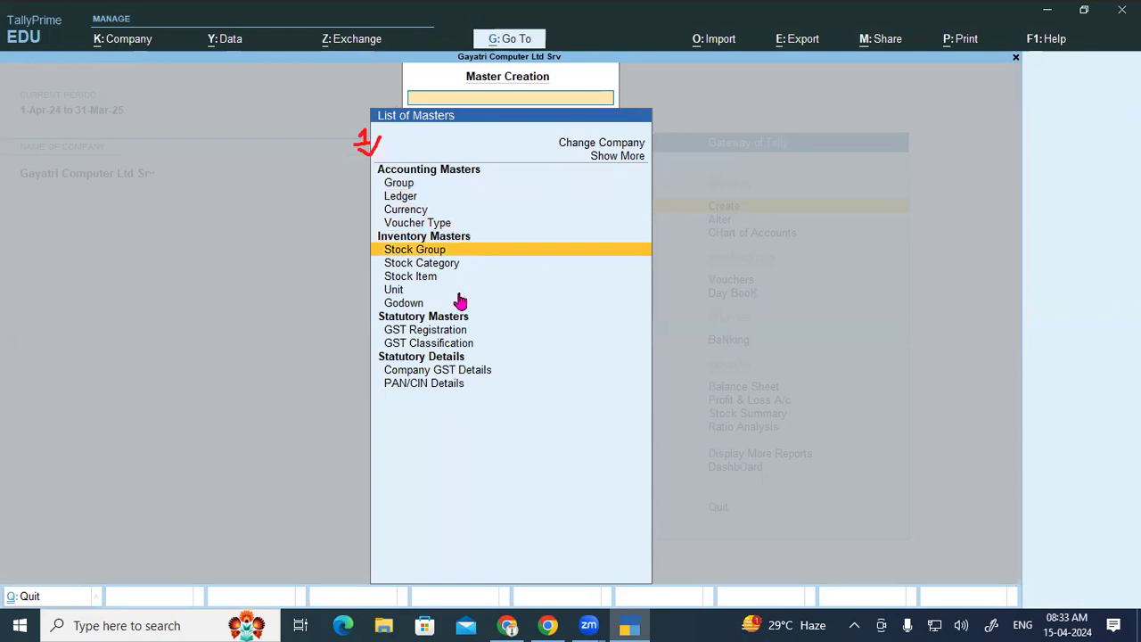
key("Return")
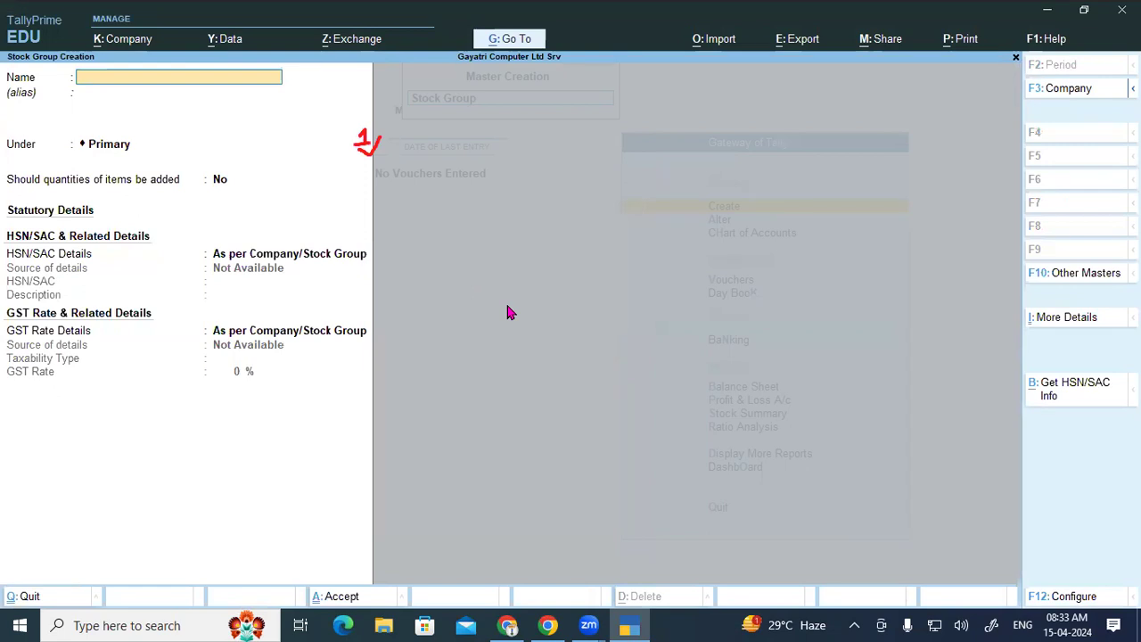
type("Smart Phone")
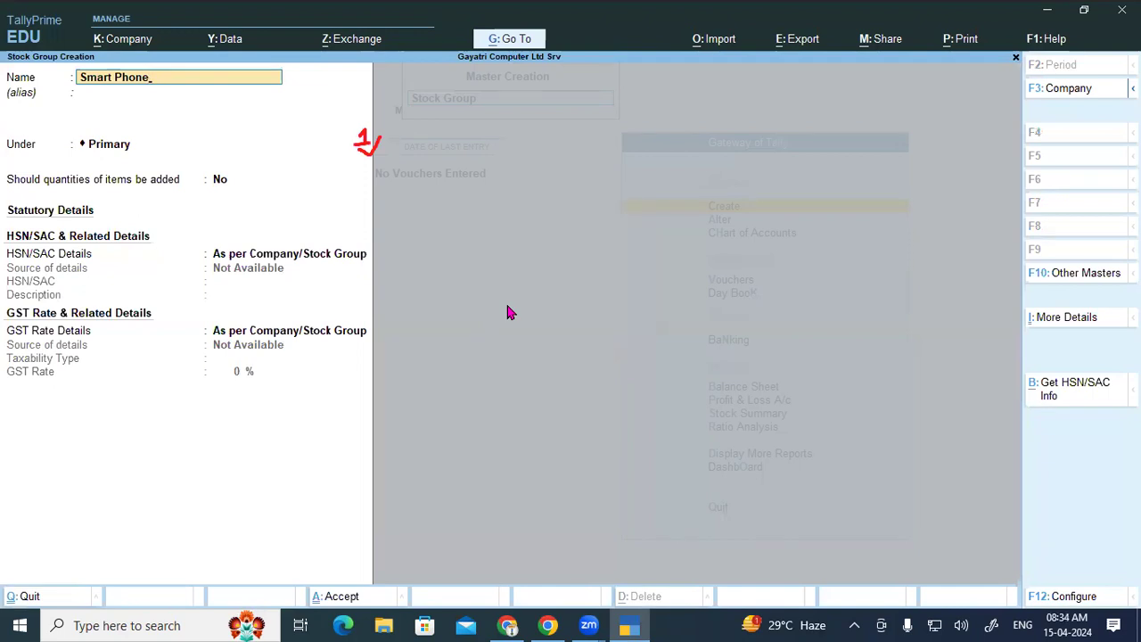
key("Return")
key("Return")
key("Return")
key("Return")
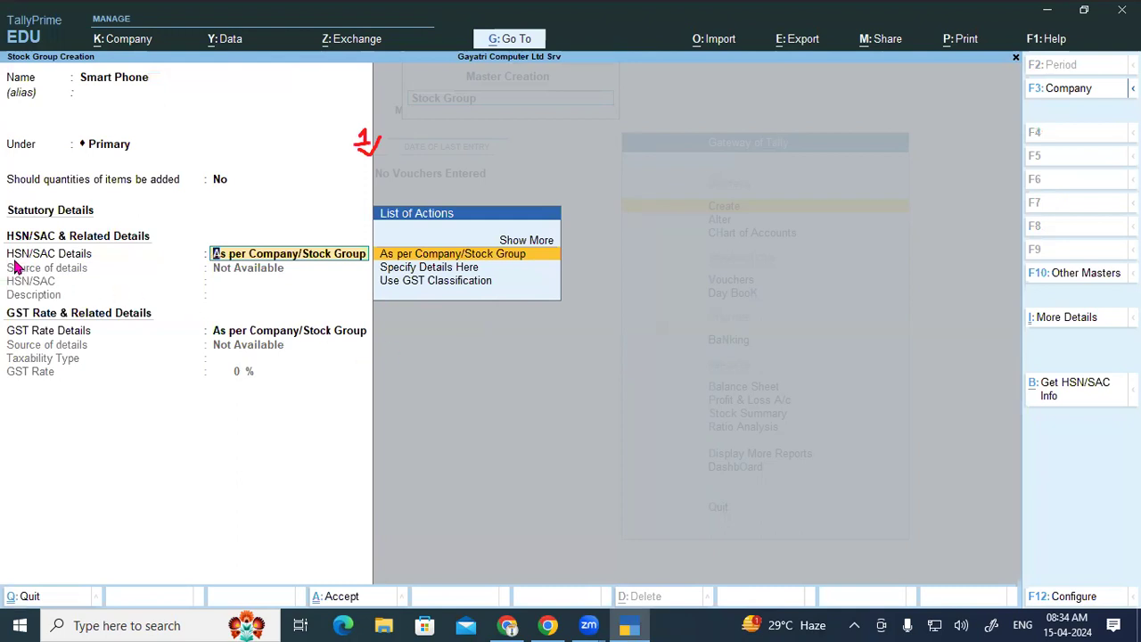
- Check the Smart Phone HSN code in the closing stock table, and specify HSN/SAC 8517 directly for the group, leaving the description empty
left_click(539, 625)
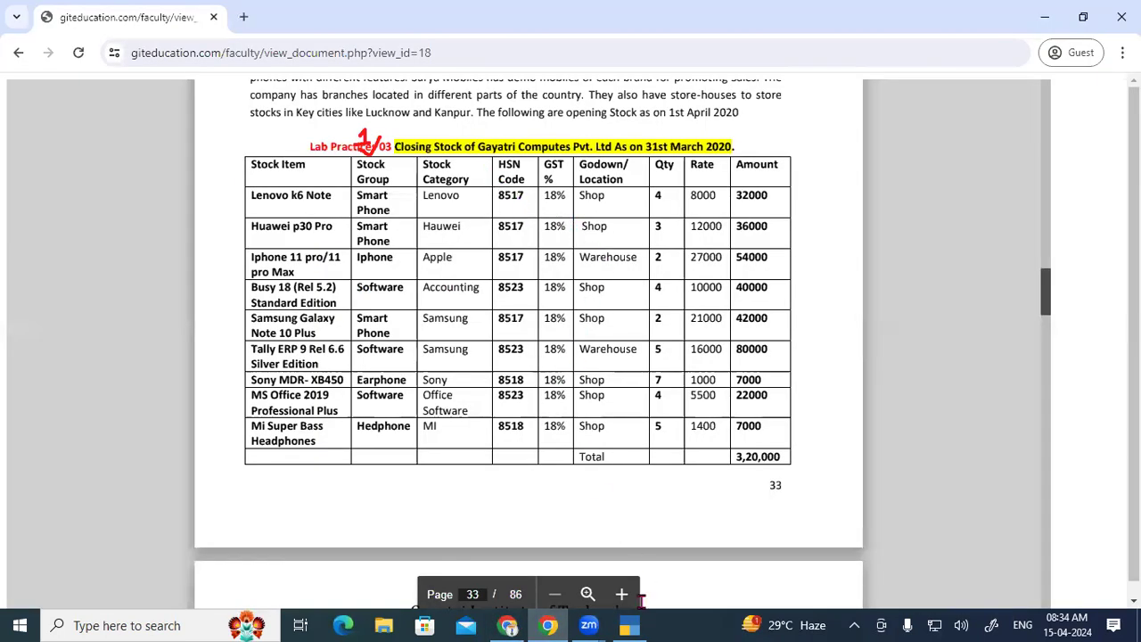
left_click(638, 624)
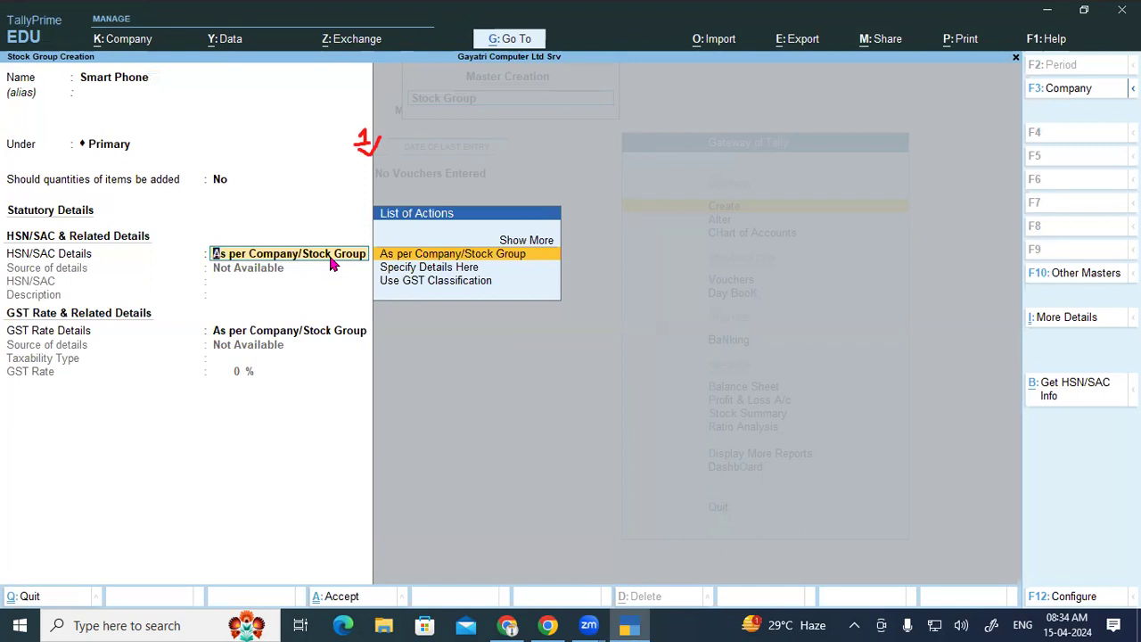
key("Down")
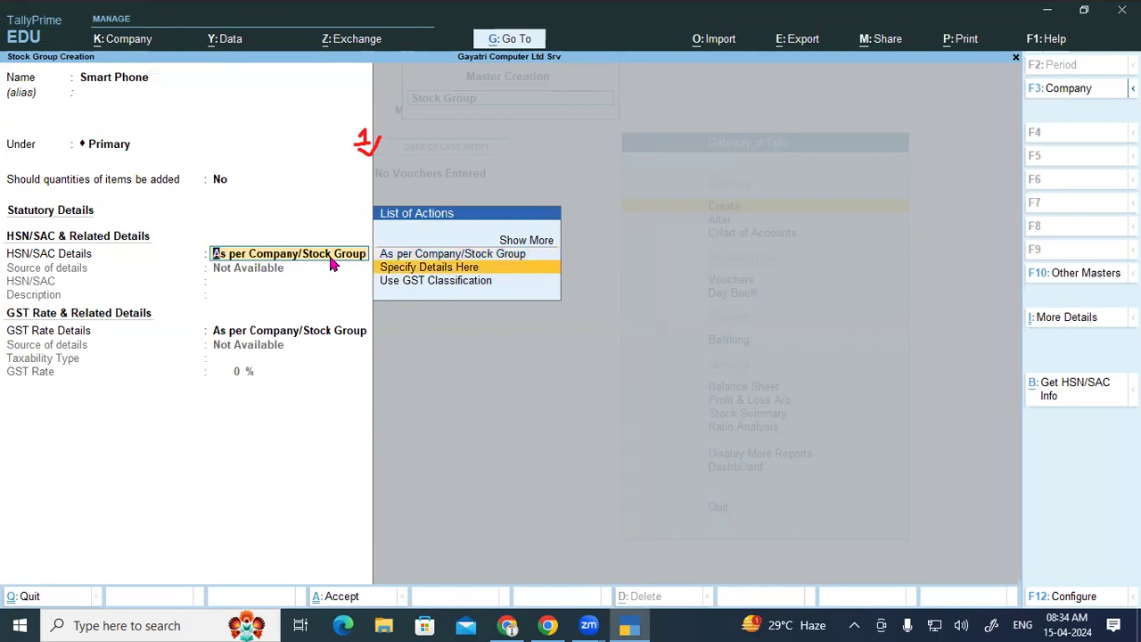
key("Return")
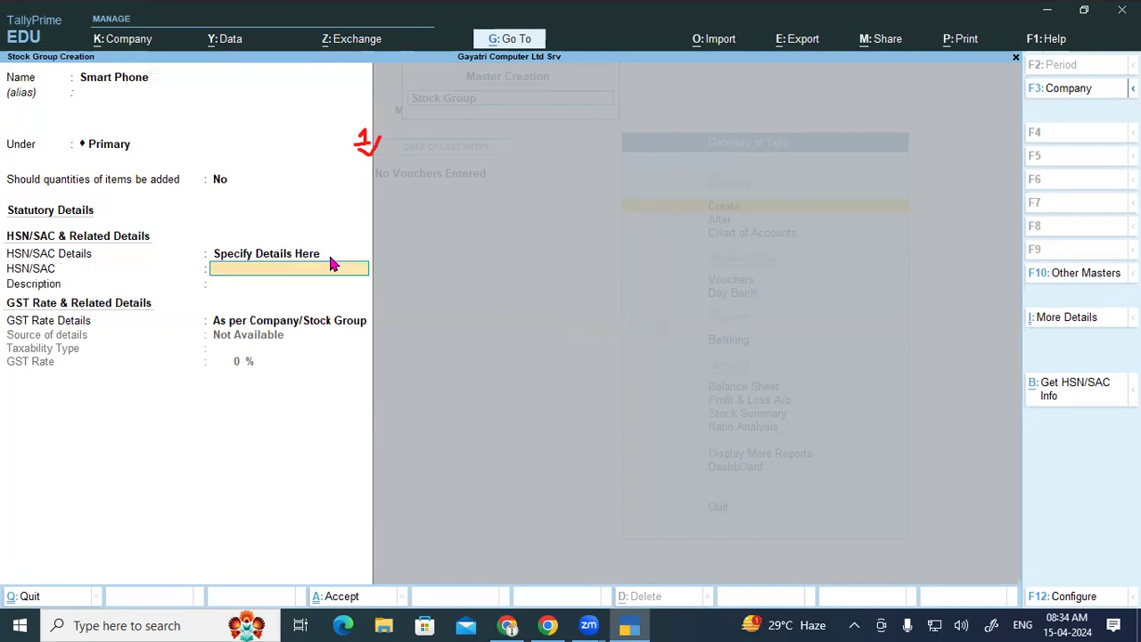
type("8517")
key("Return")
key("Return")
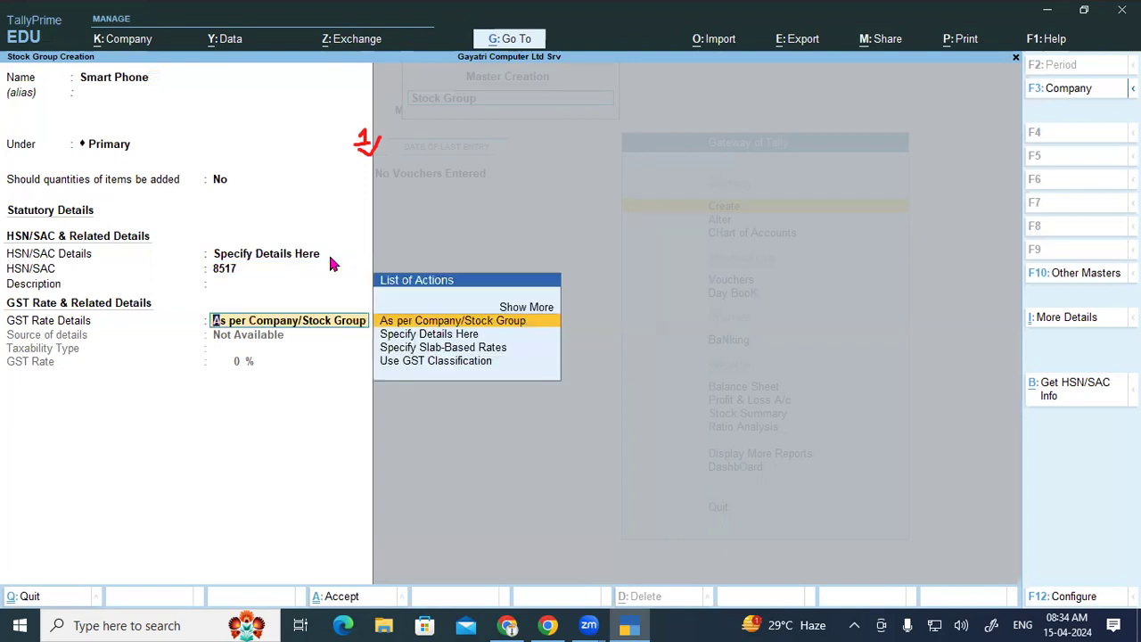
- Check the GST percentage in the table, specify Smart Phone's GST details as Taxable at 18 %, and save the stock group
left_click(548, 625)
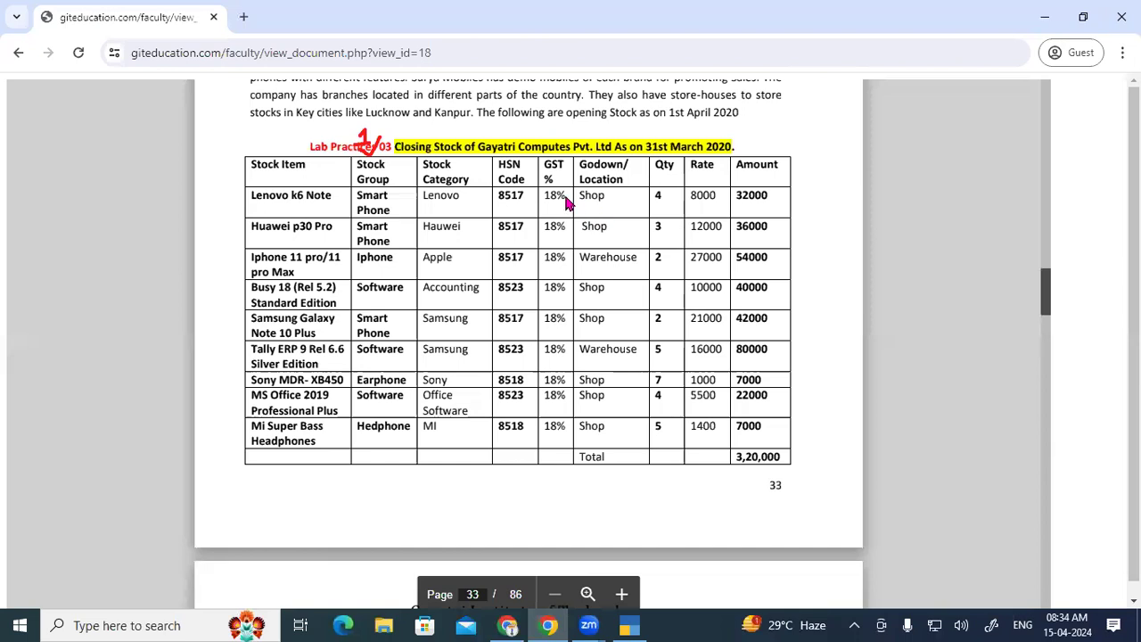
left_click(629, 625)
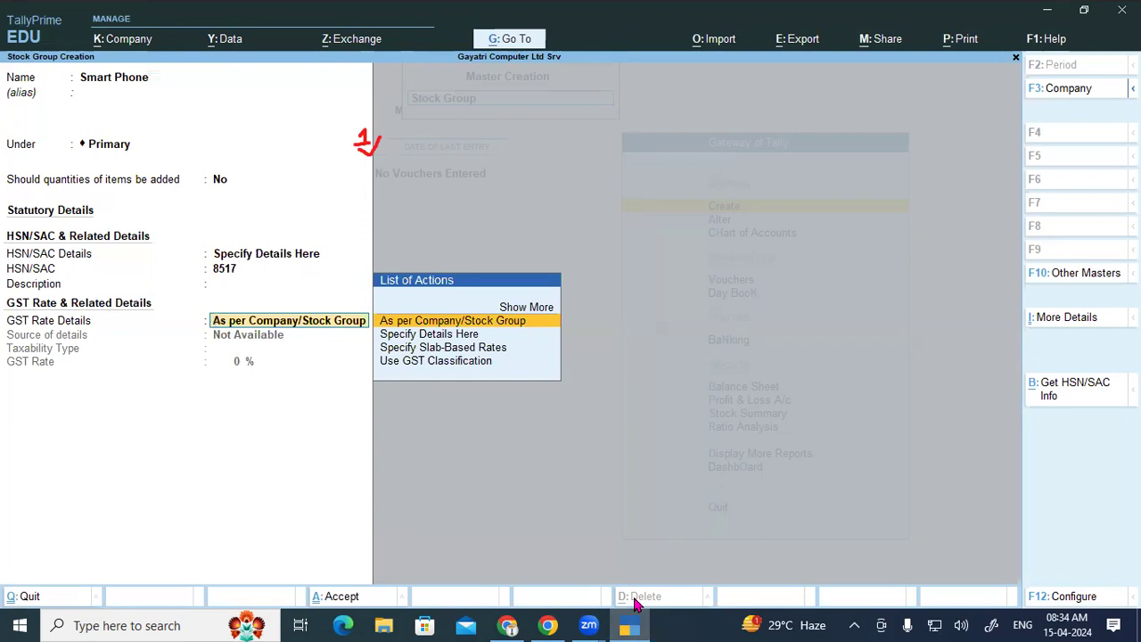
key("Down")
key("Return")
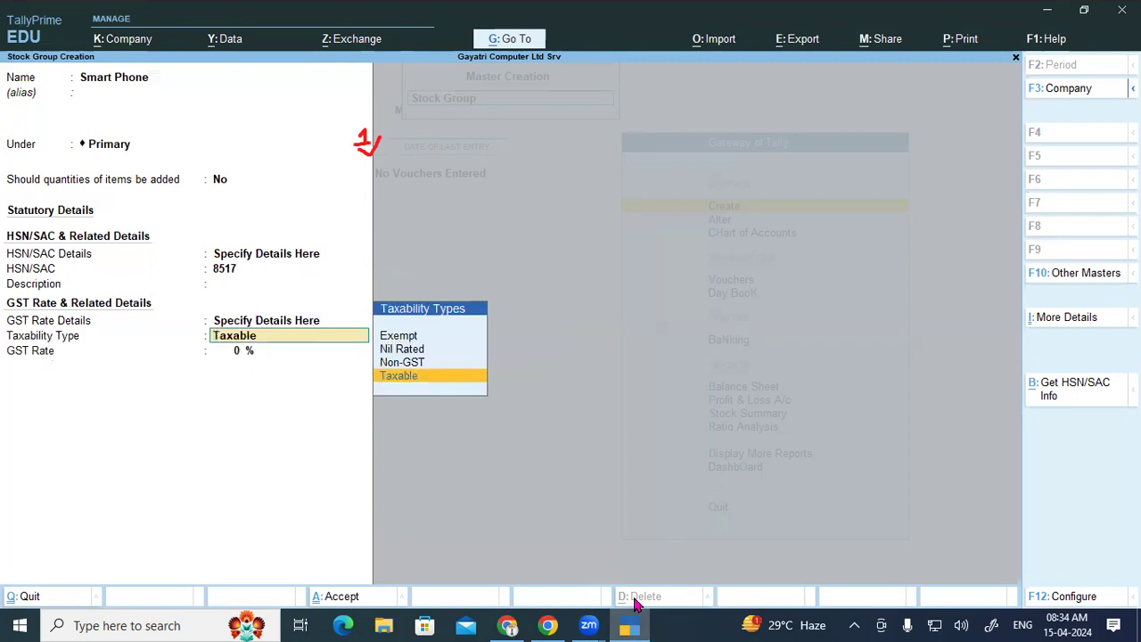
key("Return")
type("18")
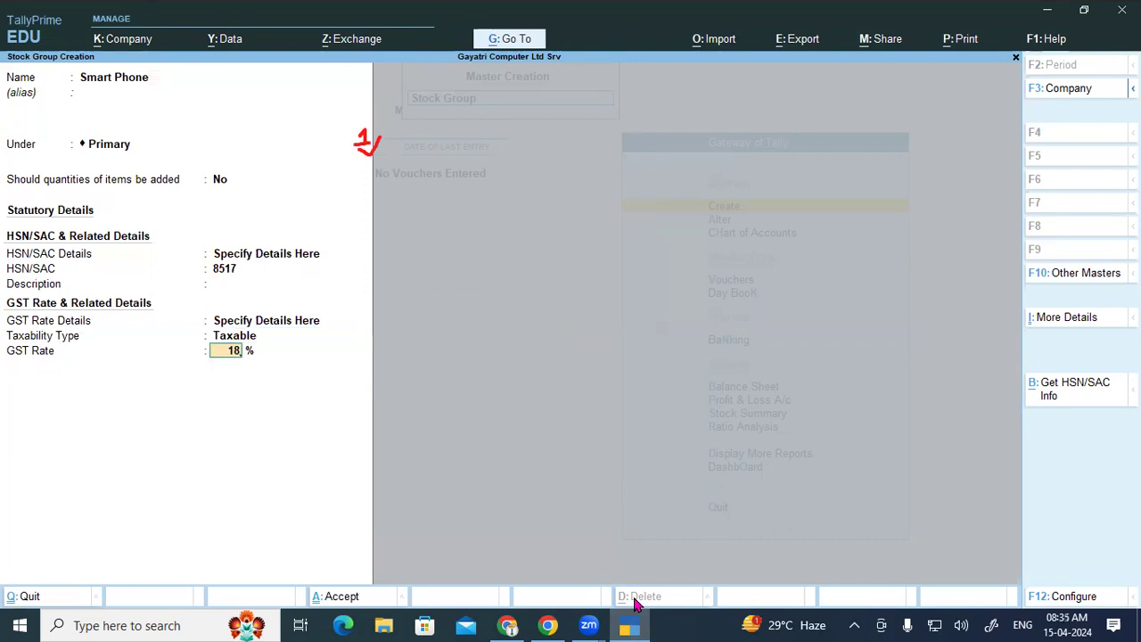
key("Return")
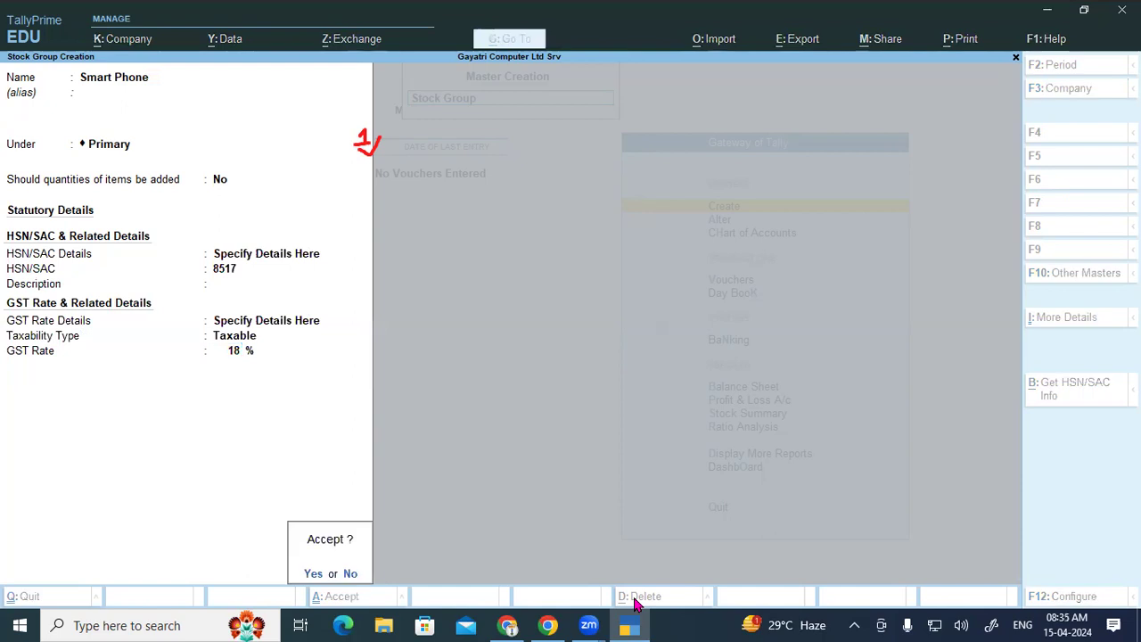
key("Return")
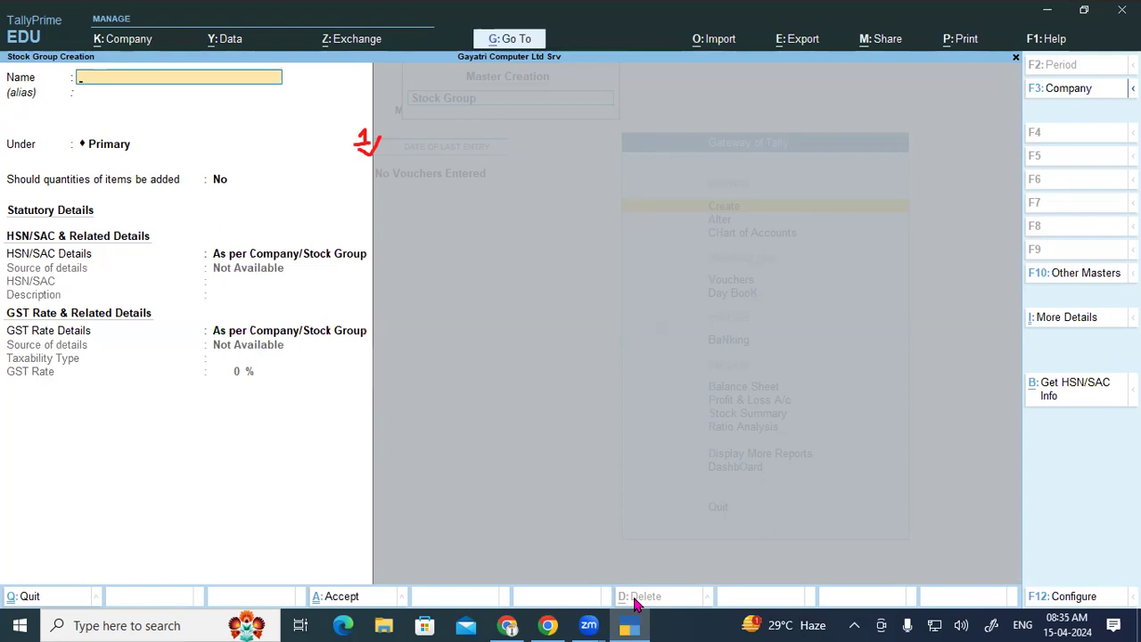
- Try to create a second stock group named Smart Phone for the table's next row, and discard the entry
left_click(548, 625)
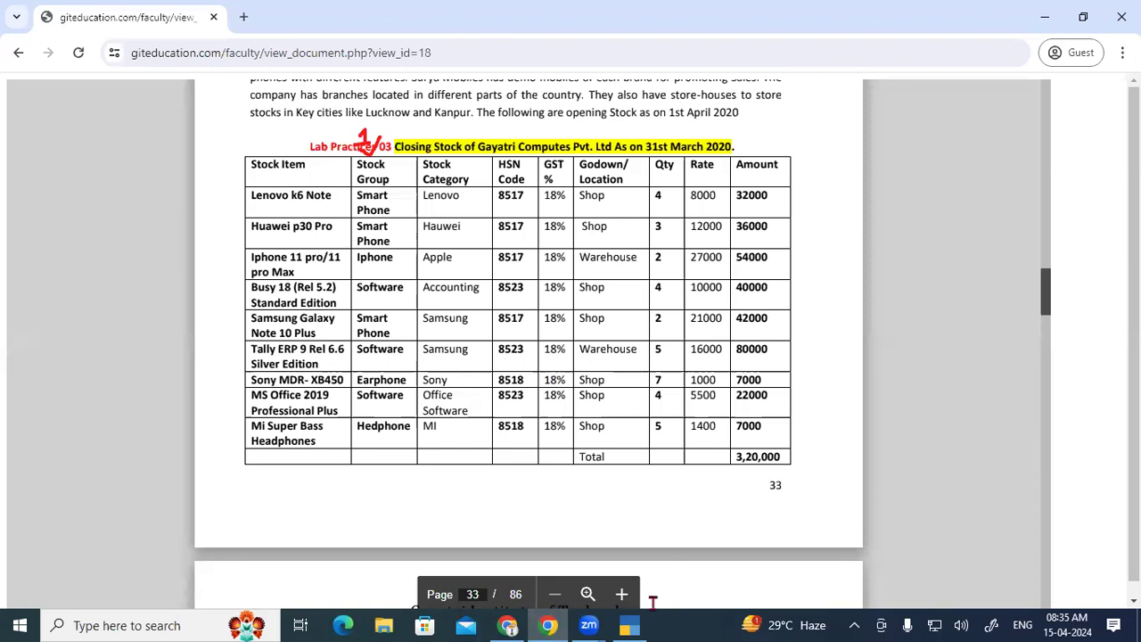
left_click(639, 624)
type("Smart Phone")
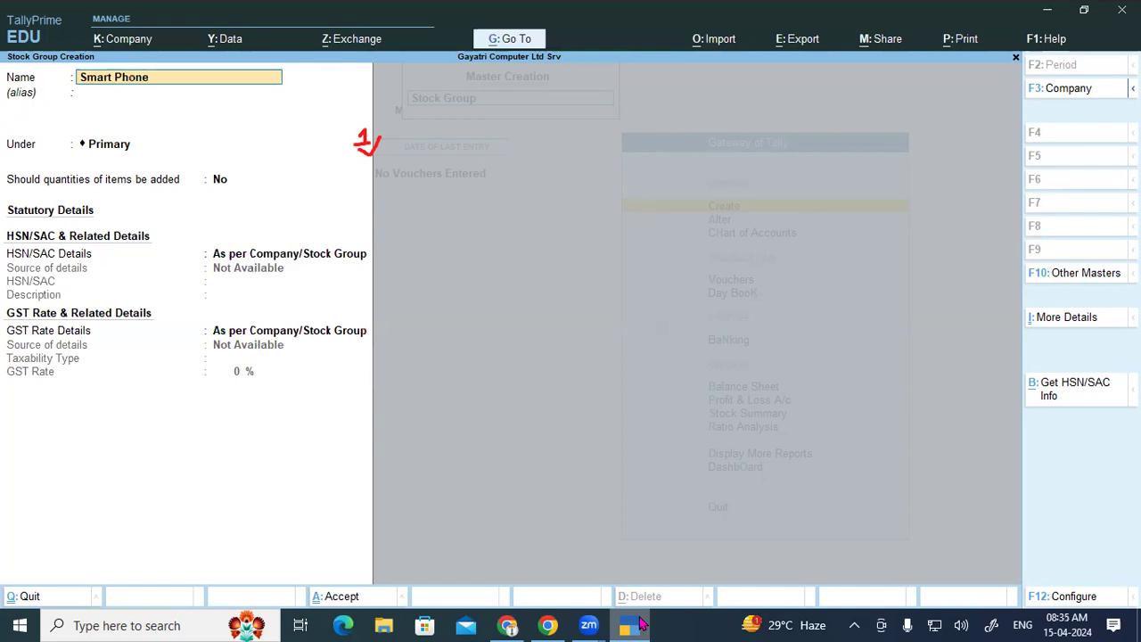
key("Return")
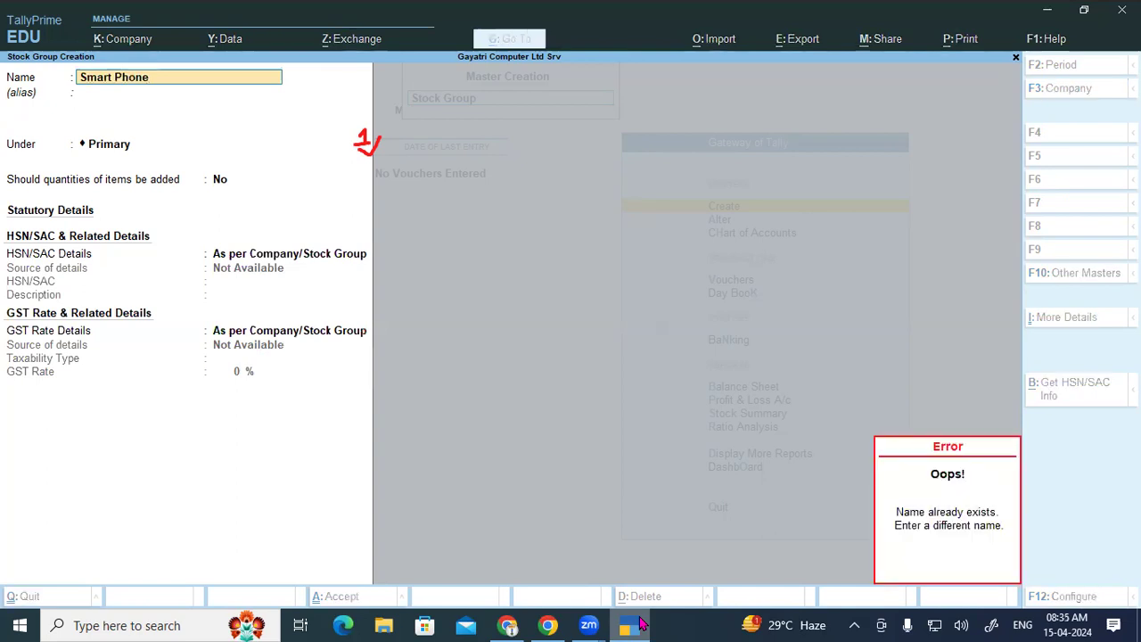
left_click(972, 553)
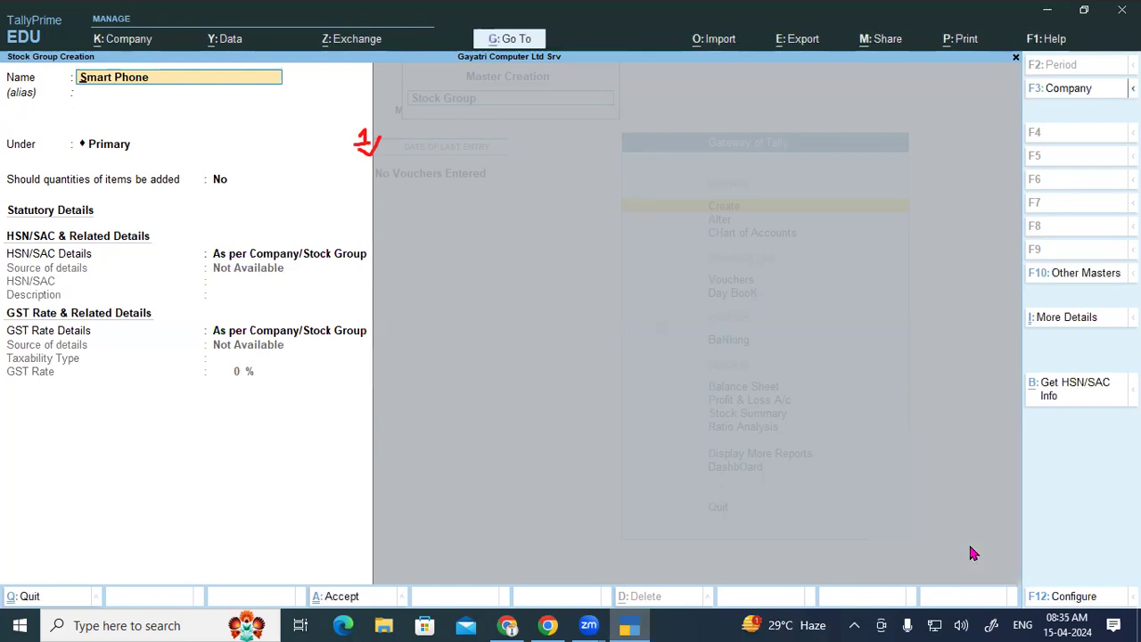
key("Escape")
key("Escape")
key("Return")
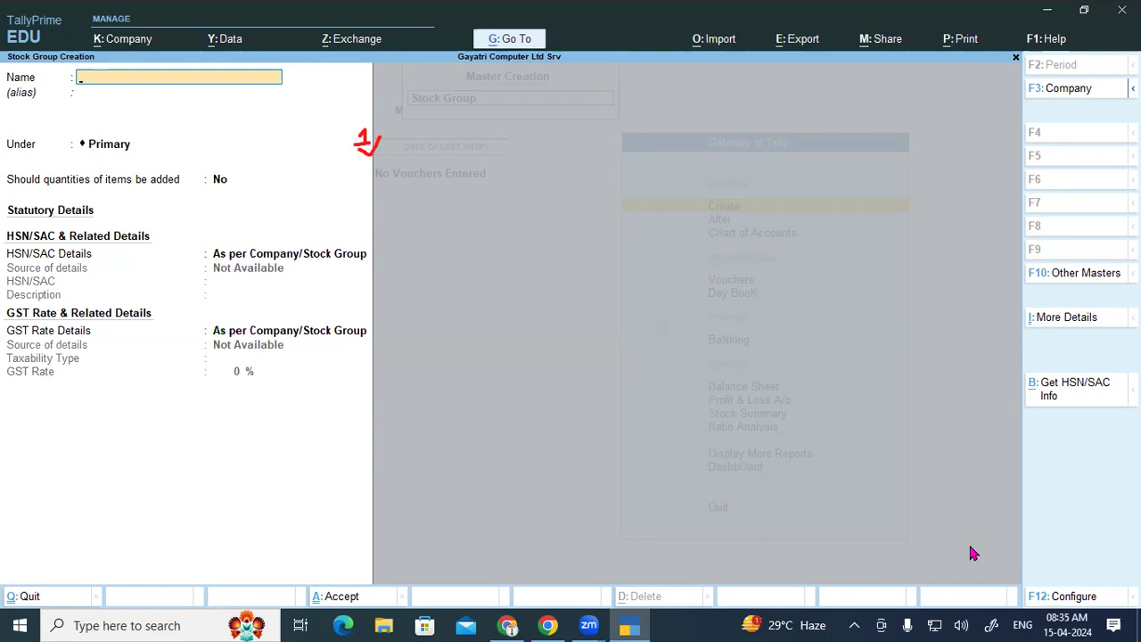
- Check the next group in the table and start a stock group named Iphone under Primary, without adding item quantities
left_click(547, 625)
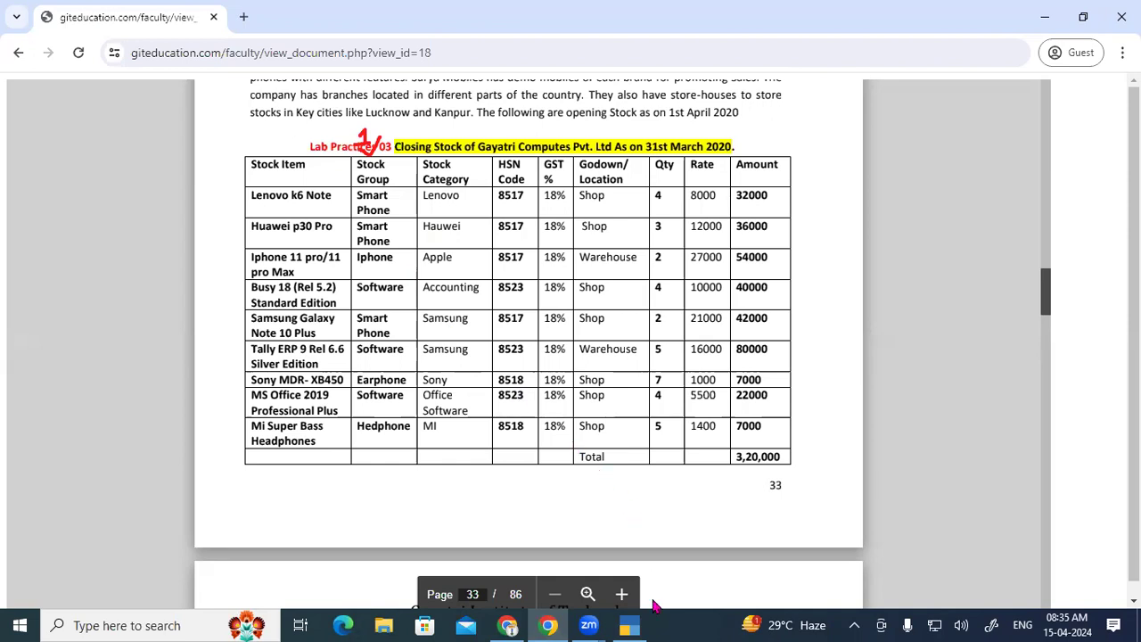
left_click(629, 625)
type("Iphone")
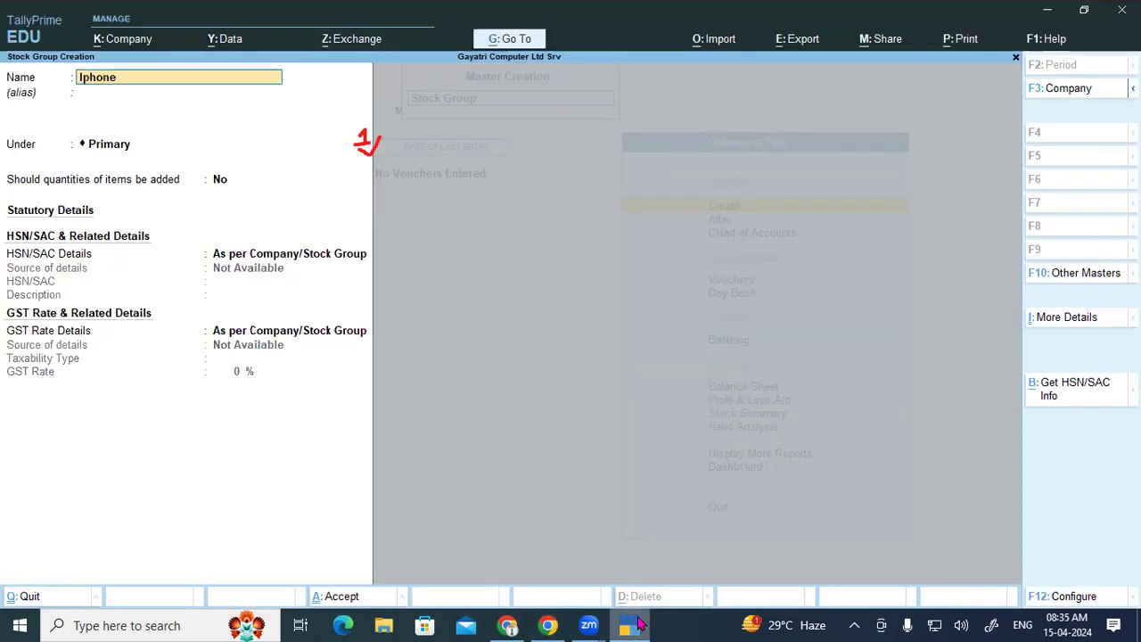
key("Return")
key("Return")
key("Return")
key("Return")
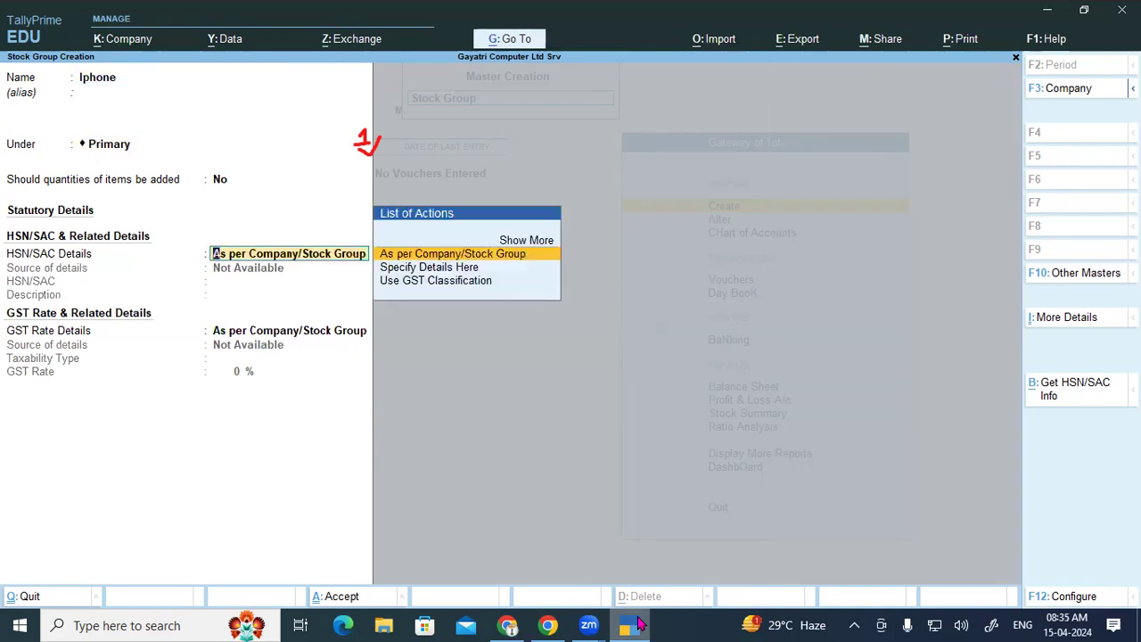
- Specify HSN/SAC 8517 directly for the Iphone stock group, leaving the description empty
key("Down")
key("Return")
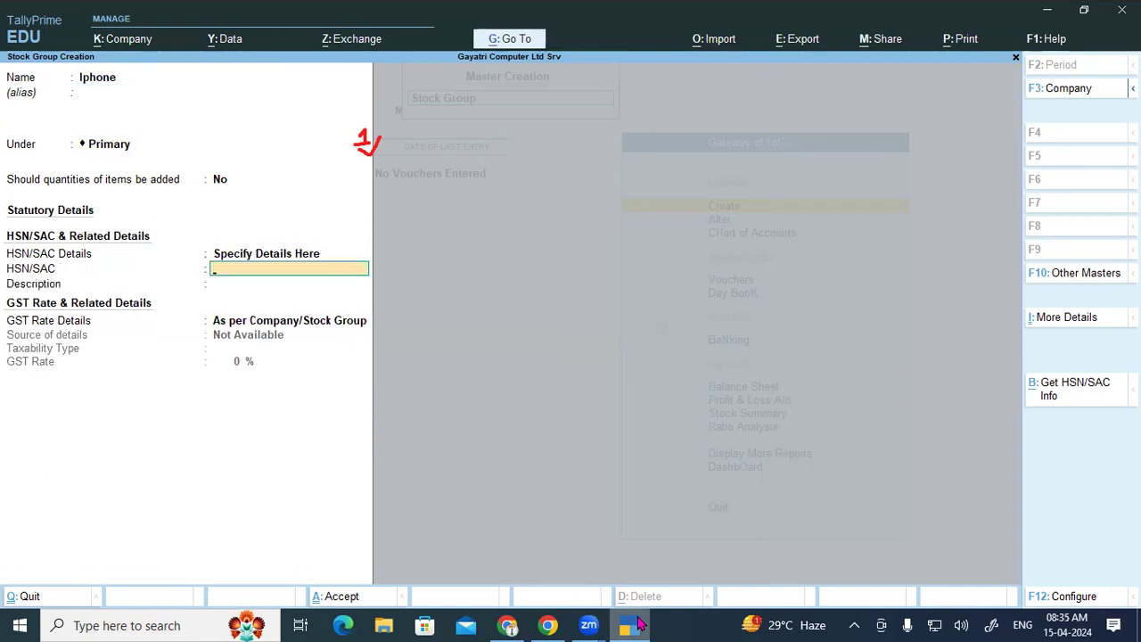
type("8517")
key("Return")
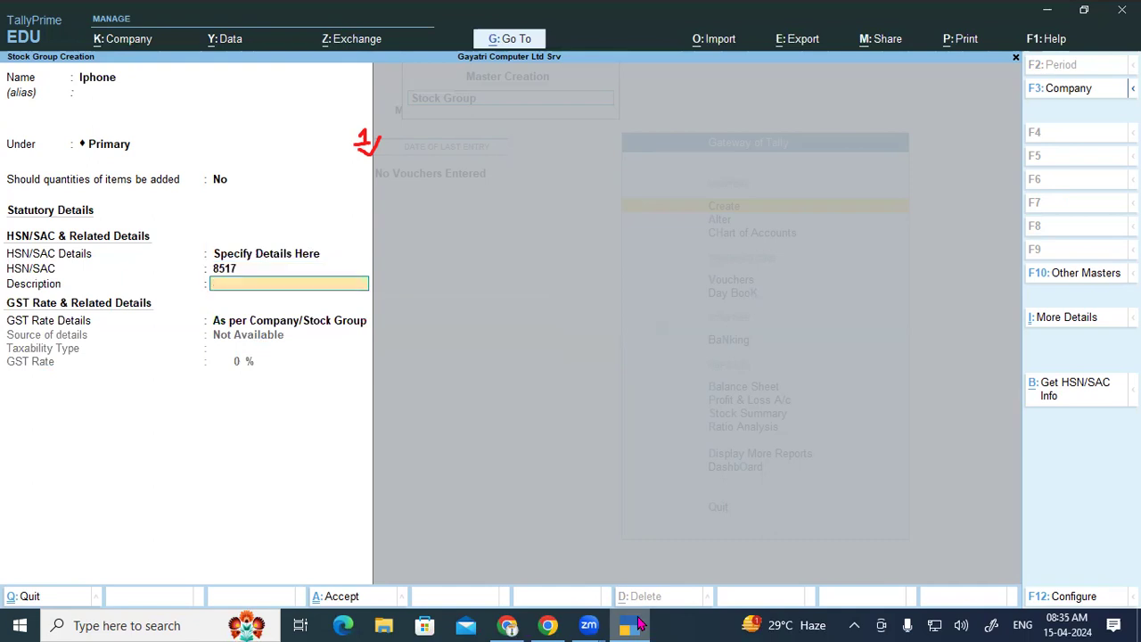
key("Return")
- Specify the Iphone group's GST details as Taxable at 18 %, and save the stock group
key("Down")
key("Return")
key("Return")
type("18")
key("Return")
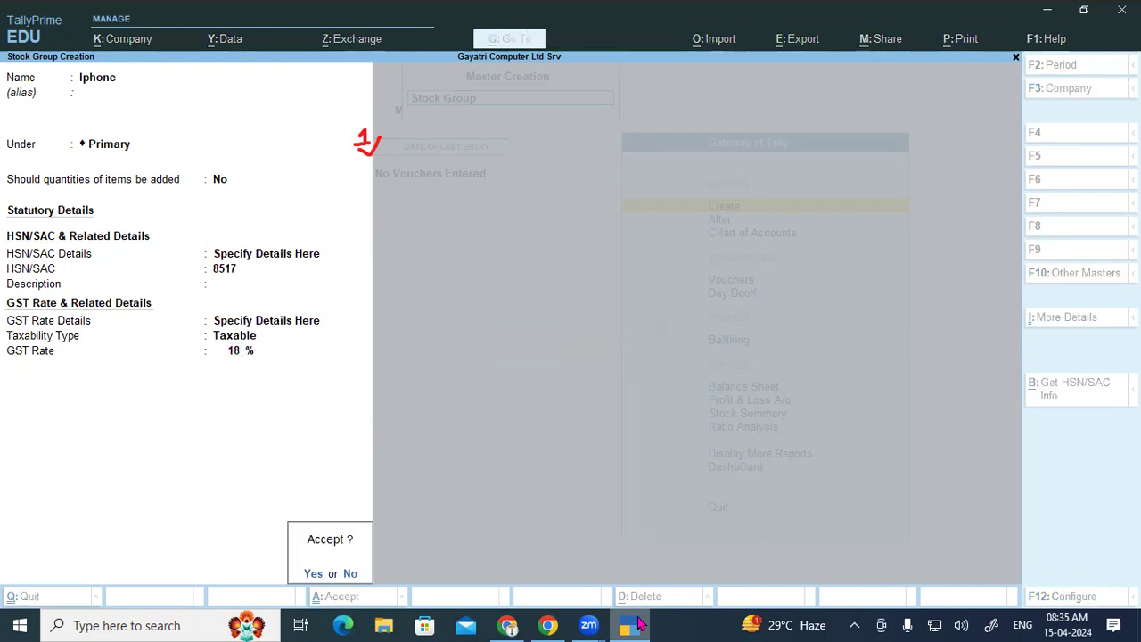
key("Return")
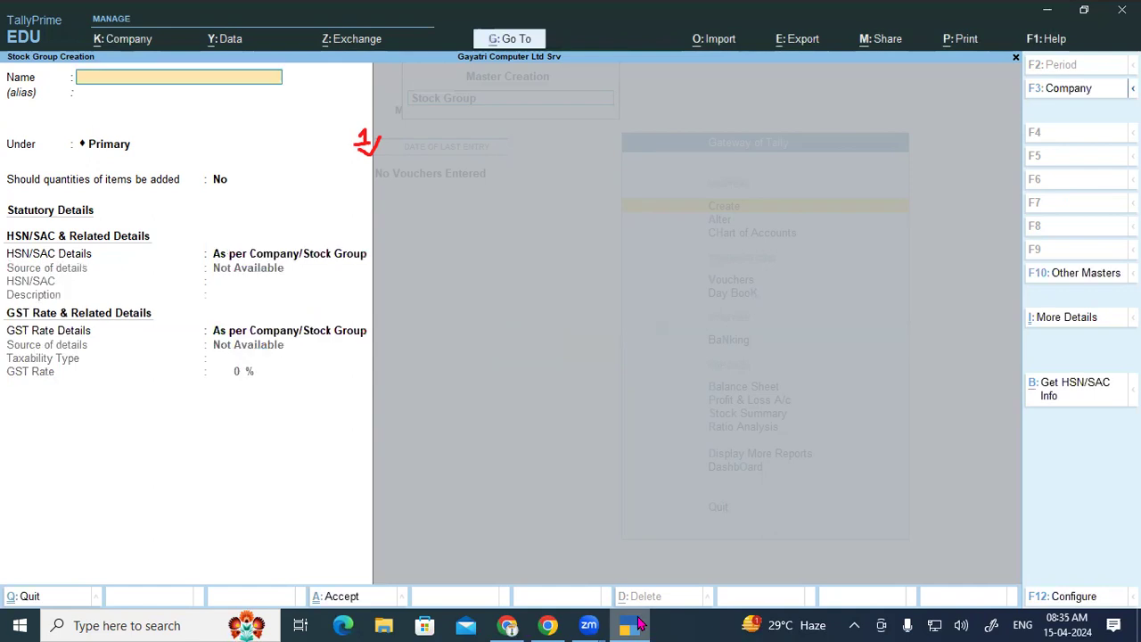
- Check the next group in the browser's stock table and start a stock group named Software under Primary, without adding item quantities
left_click(638, 624)
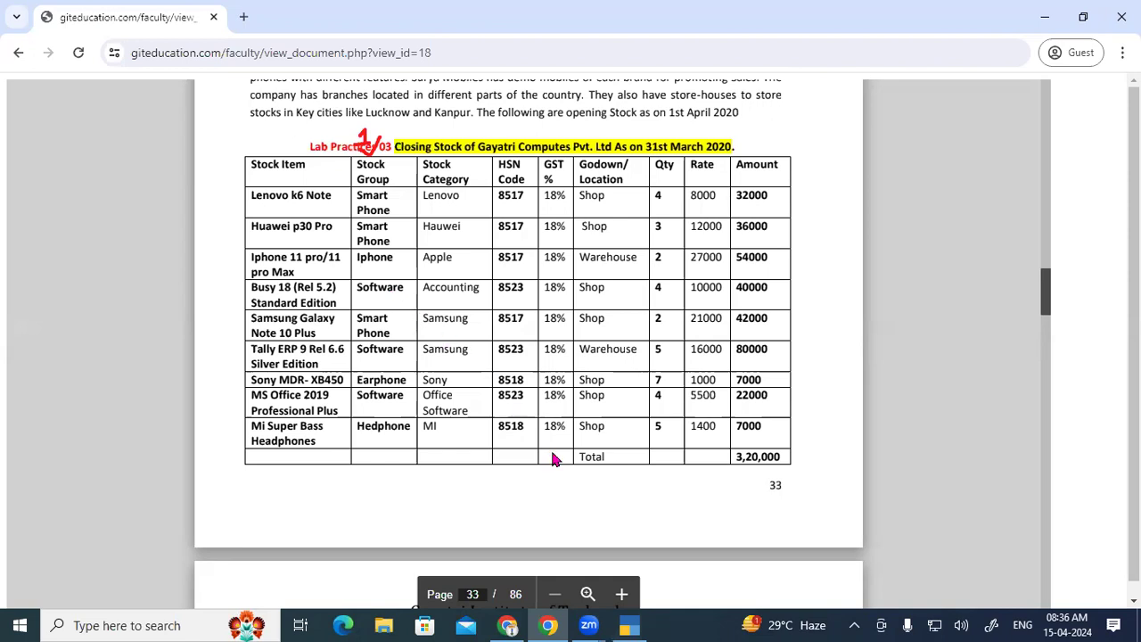
left_click(630, 624)
type("S")
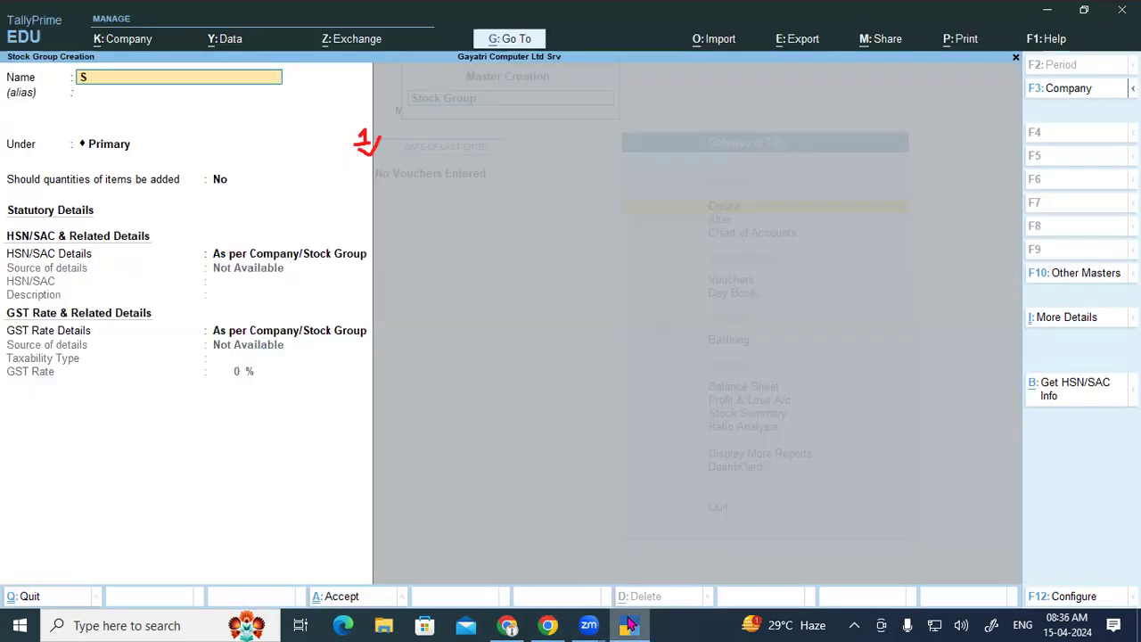
type("oftware")
key("Return")
key("Return")
key("Return")
key("Return")
- Specify HSN/SAC 8523 directly for the Software stock group, leaving the description empty
key("Down")
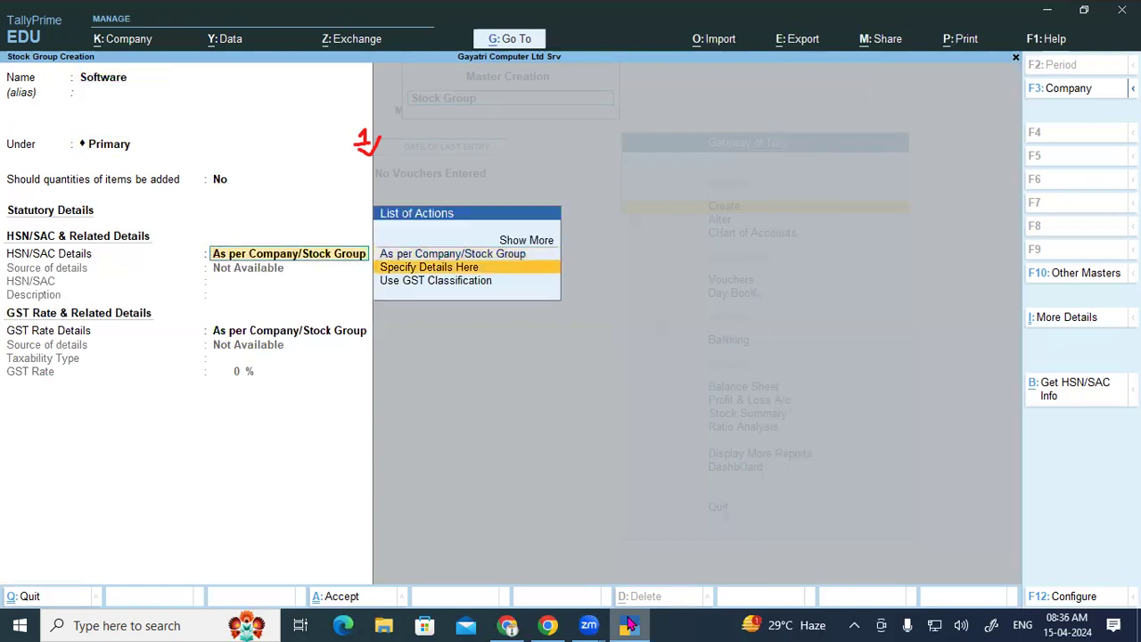
key("Return")
type("8523")
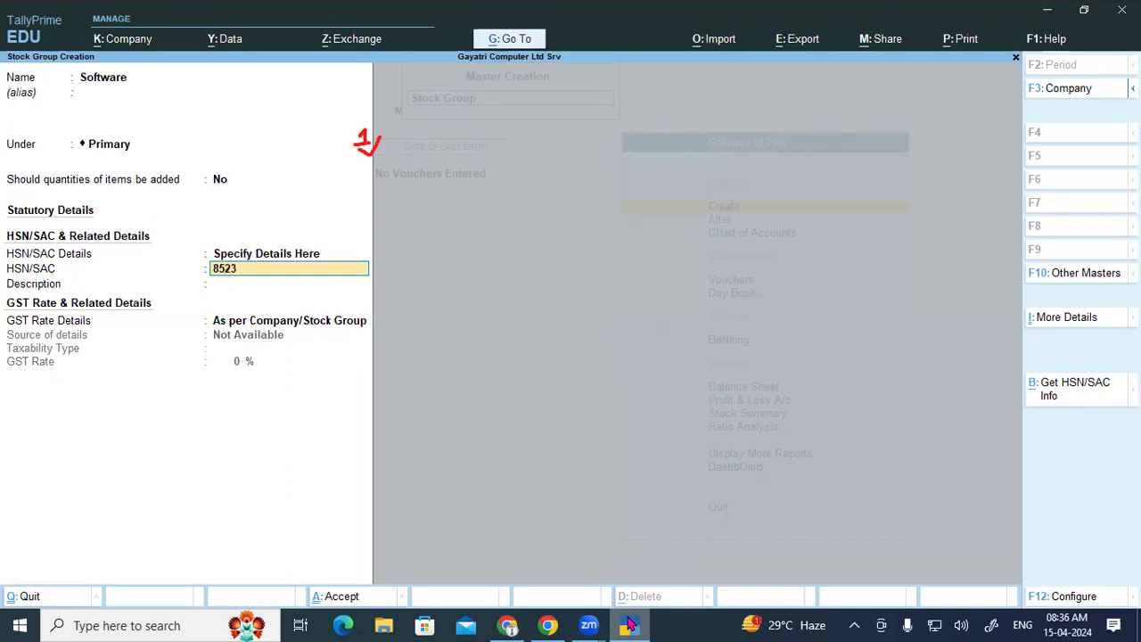
key("Return")
key("Return")
- Specify the Software group's GST details as Taxable at 18 %, and save the stock group
key("Down")
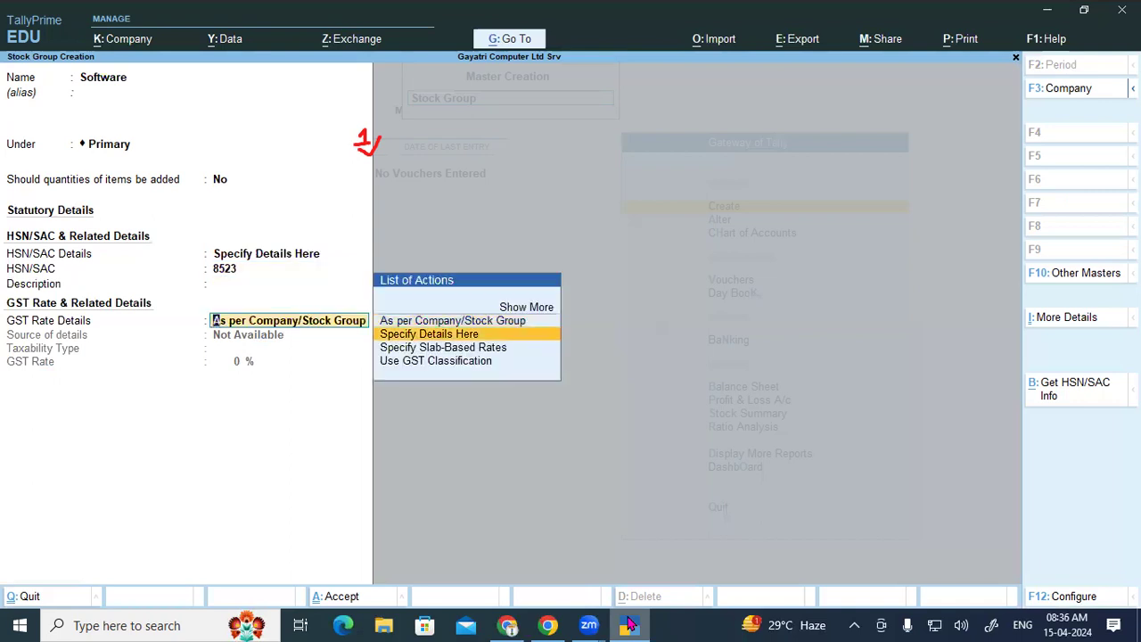
key("Return")
key("Return")
type("18")
key("Return")
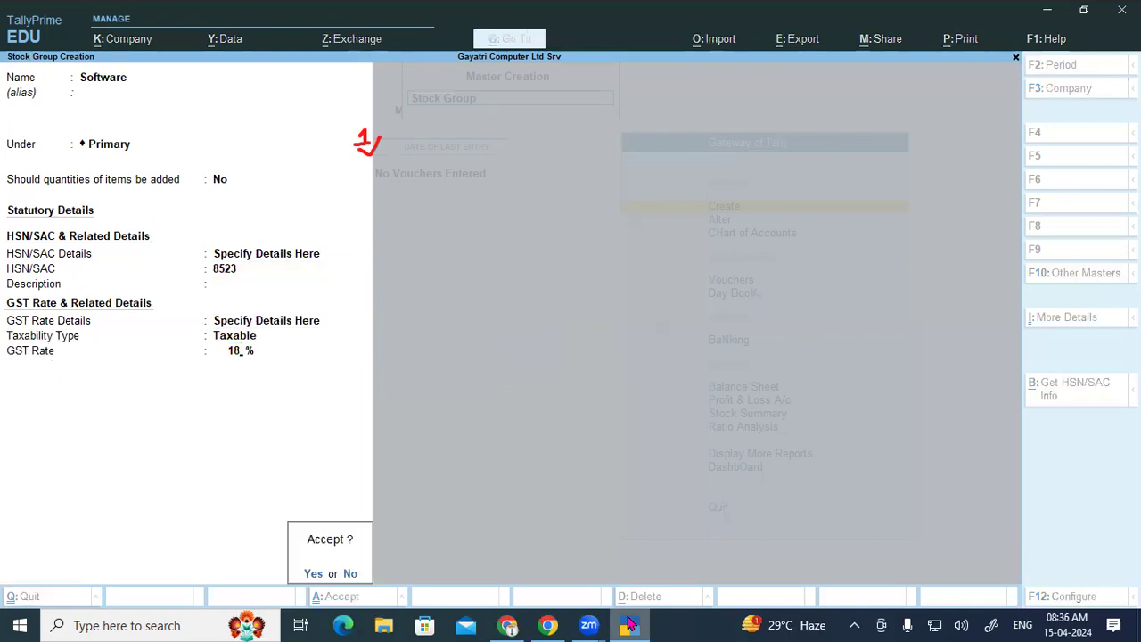
key("Return")
- Check the table for the next group and start a stock group named Earphone under Primary, without adding item quantities
left_click(629, 624)
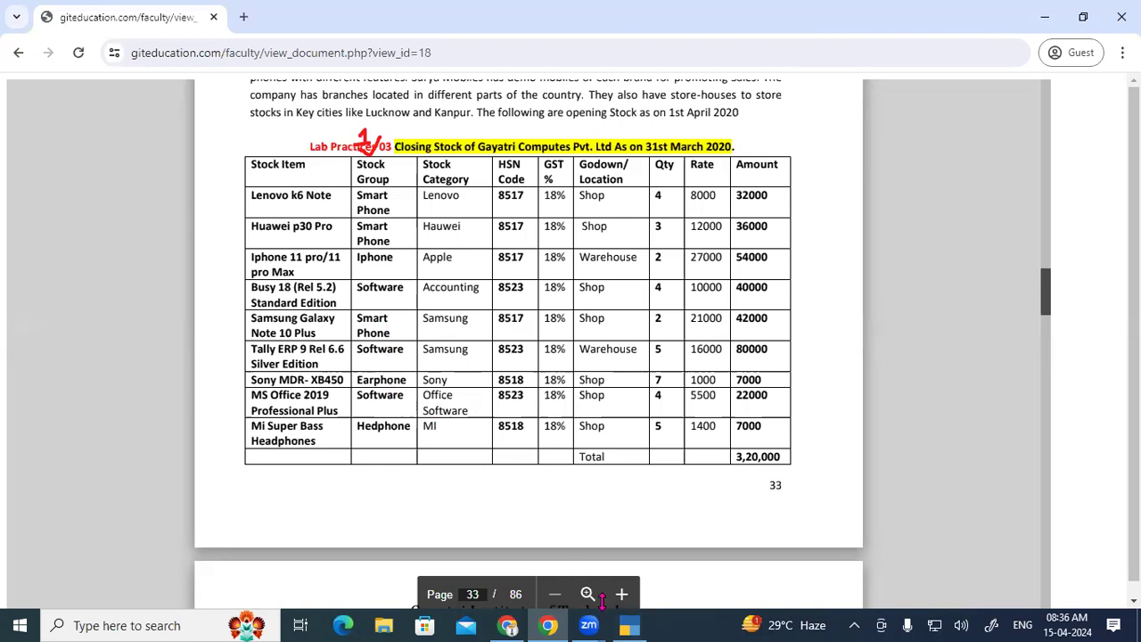
left_click(627, 625)
type("Ea")
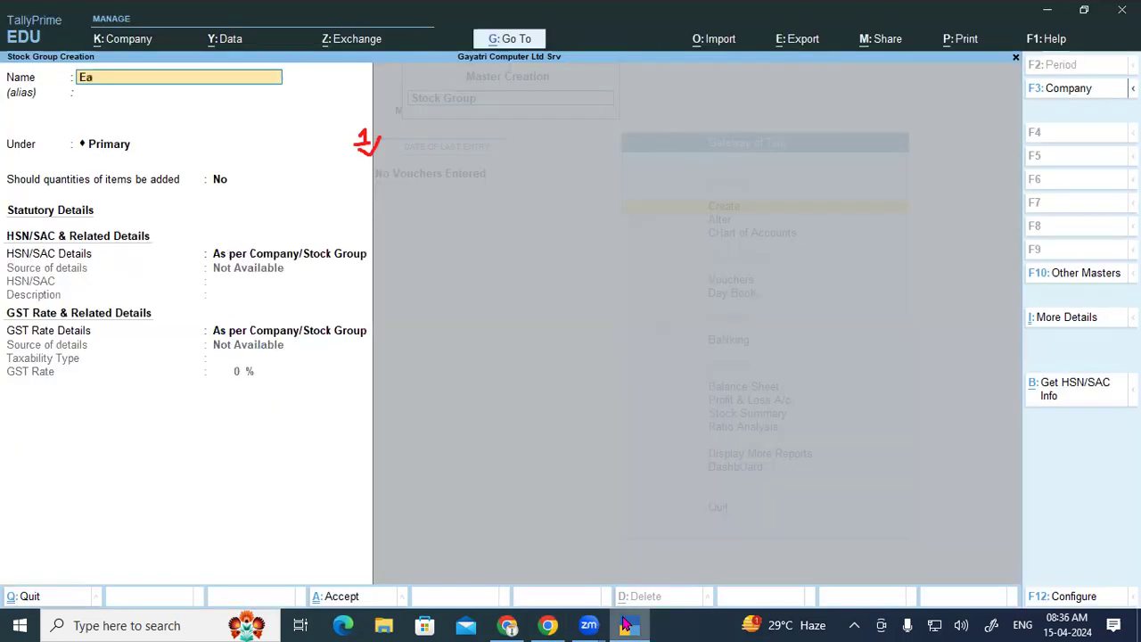
type("rphone")
key("Return")
key("Return")
key("Return")
key("Return")
- Specify HSN/SAC 8518 directly for the Earphone stock group, leaving the description empty
key("Down")
key("Return")
type("8518")
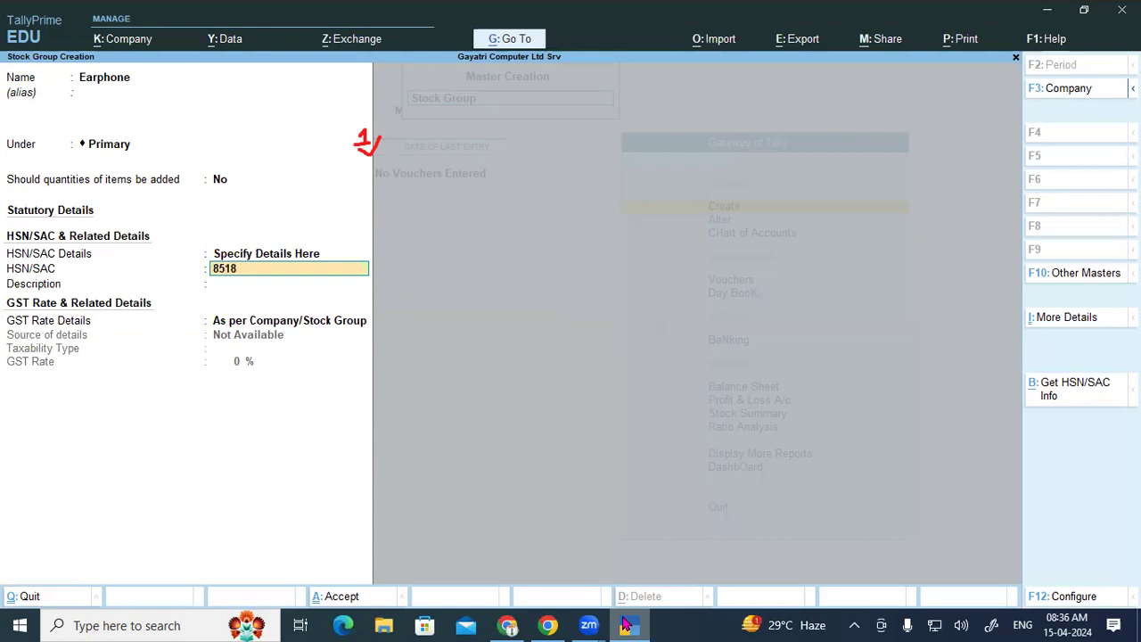
key("Return")
key("Return")
- Specify the Earphone group's GST details as Taxable at 18 %, and save the stock group
key("Down")
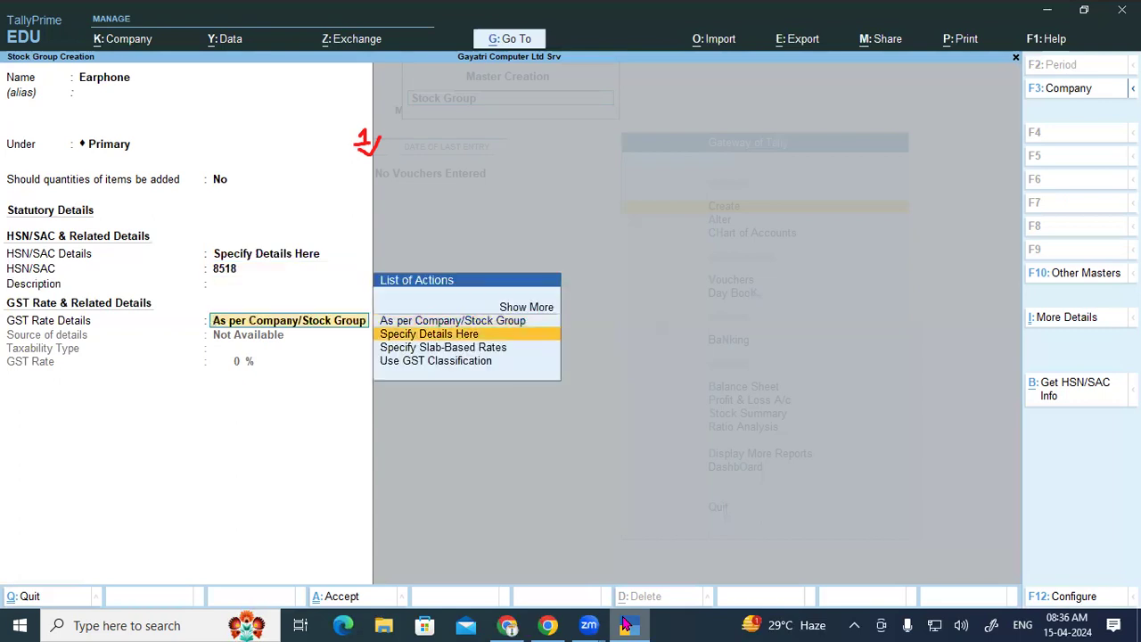
key("Return")
key("Return")
type("18")
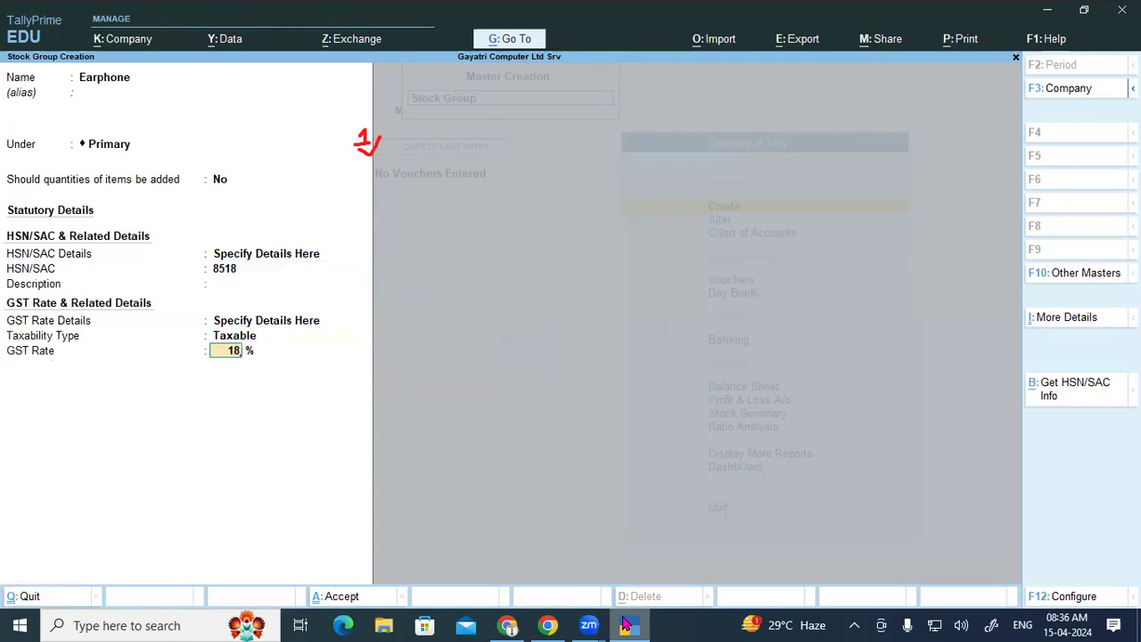
key("Return")
- Check the last group in the table and start a stock group named Headphone under Primary, without adding item quantities
left_click(627, 625)
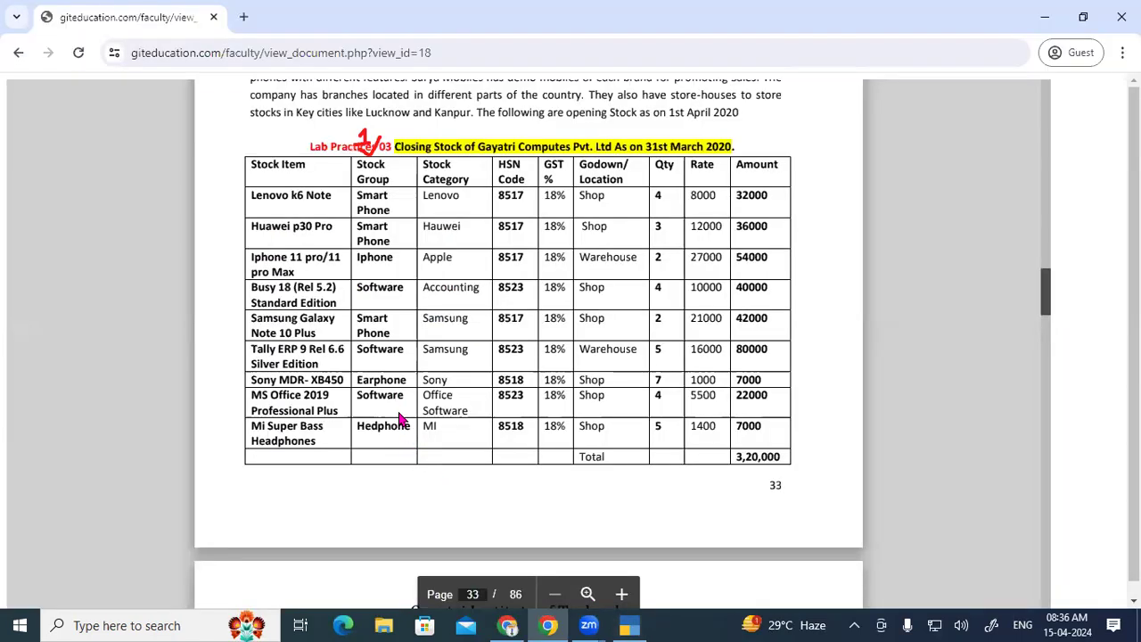
left_click(630, 625)
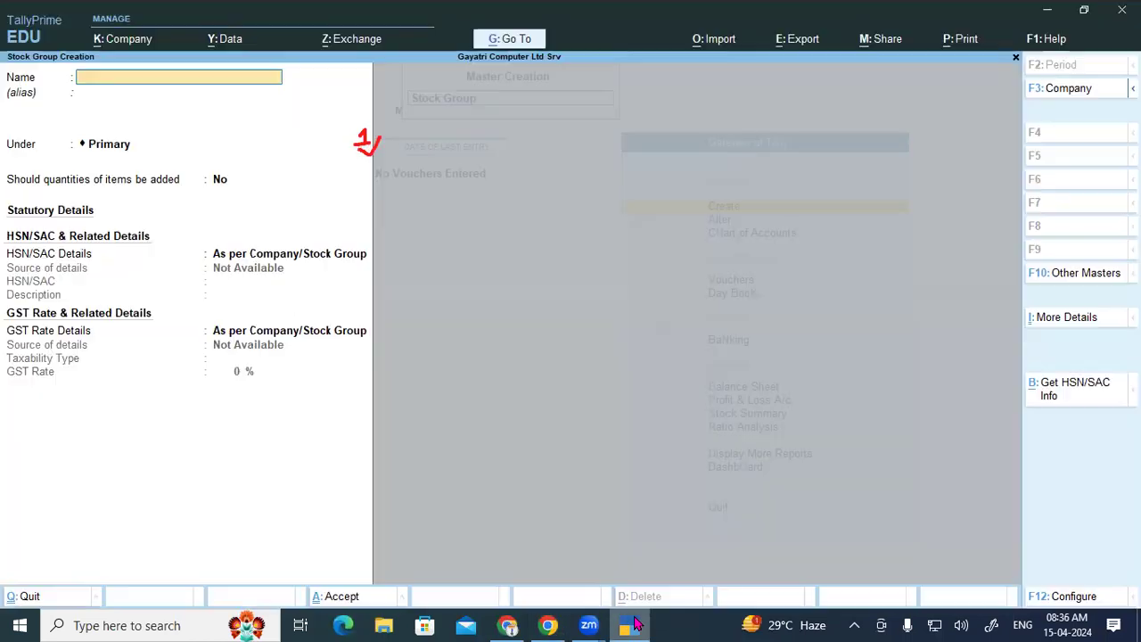
type("Headphone")
key("Return")
key("Return")
key("Return")
- Specify HSN/SAC 8518 directly for the Headphone stock group, leaving the description empty
key("Return")
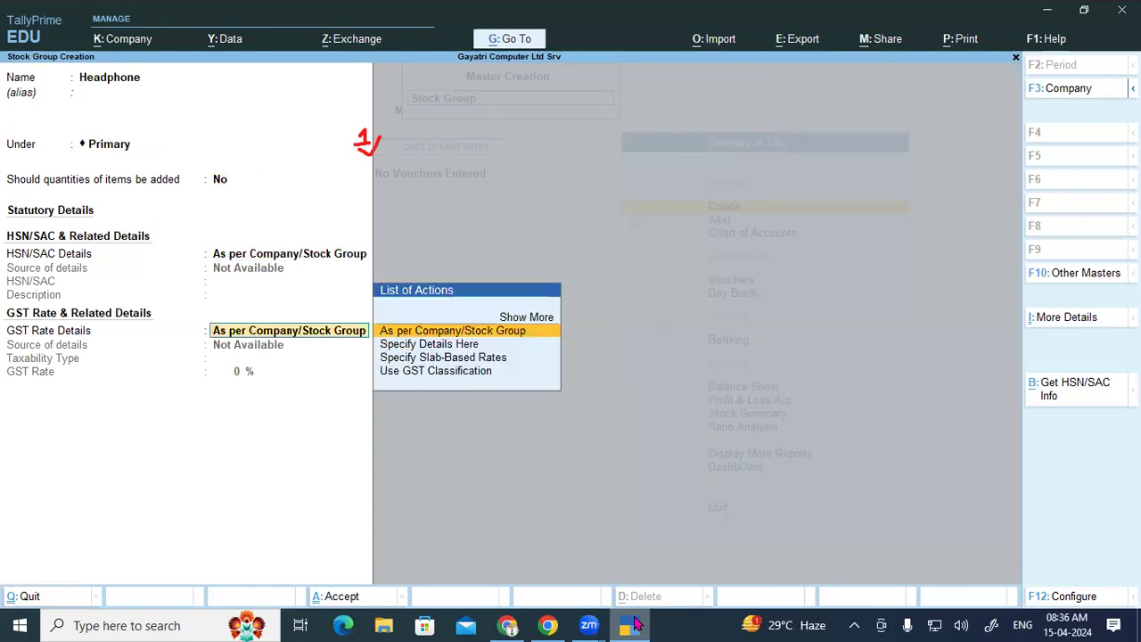
key("BackSpace")
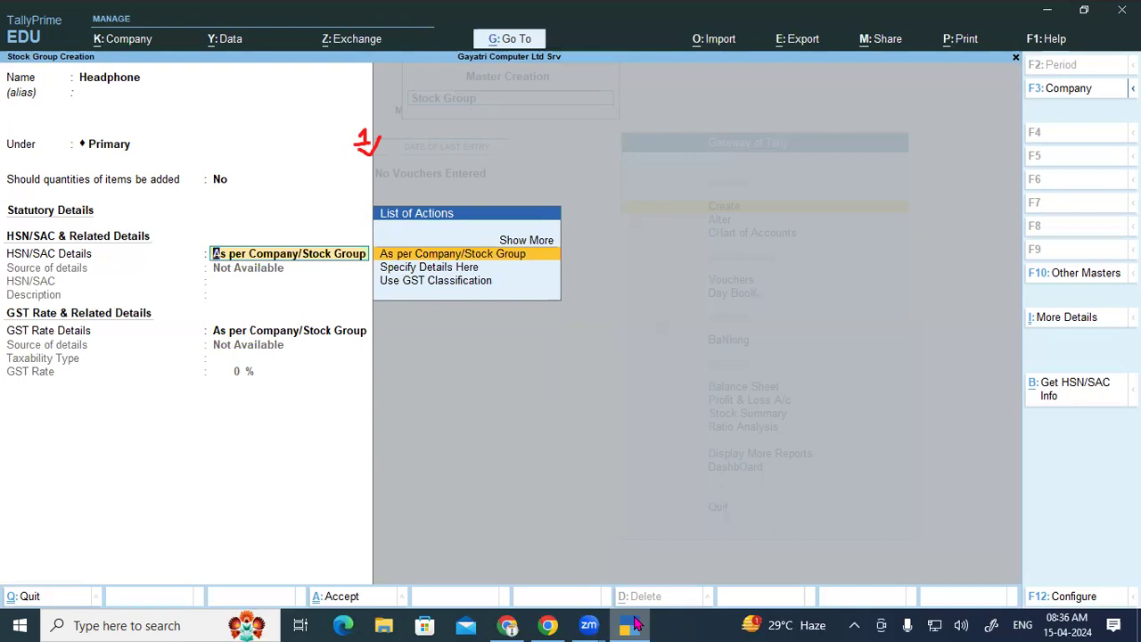
key("Down")
key("Return")
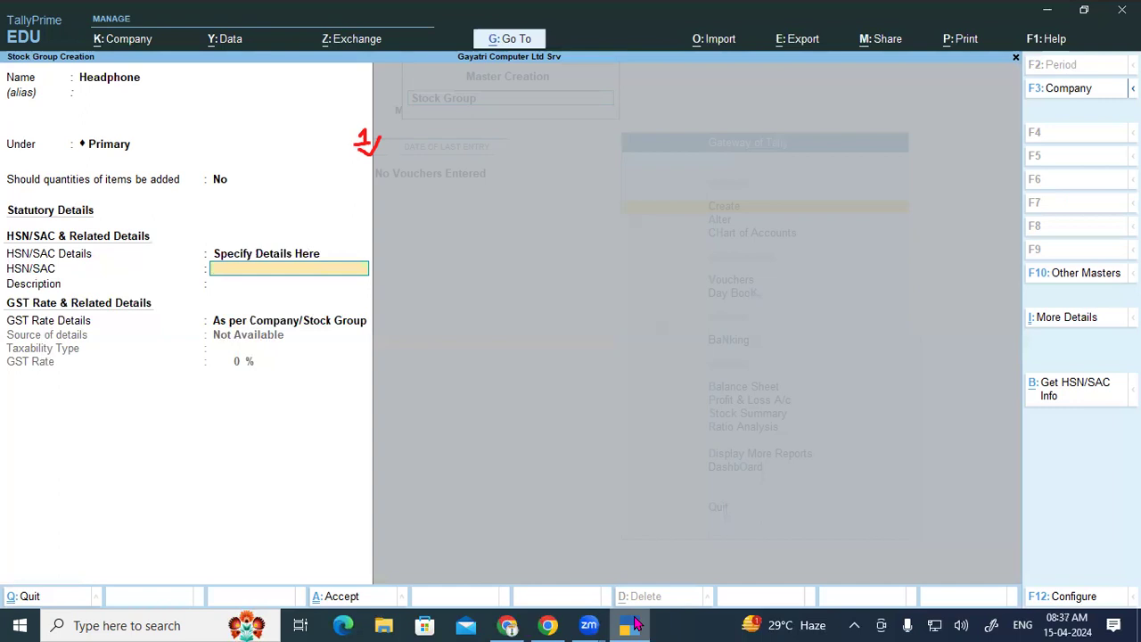
left_click(635, 624)
left_click(635, 624)
type("8518")
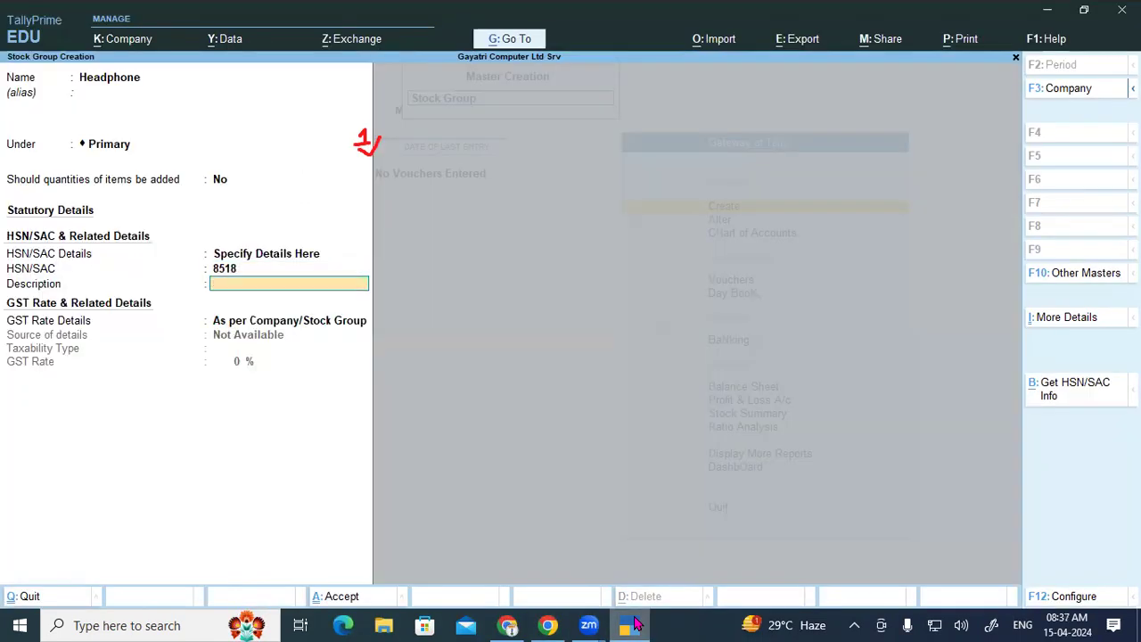
key("Return")
- Specify the Headphone group's GST details as Taxable at 18 %, and save the stock group
key("Down")
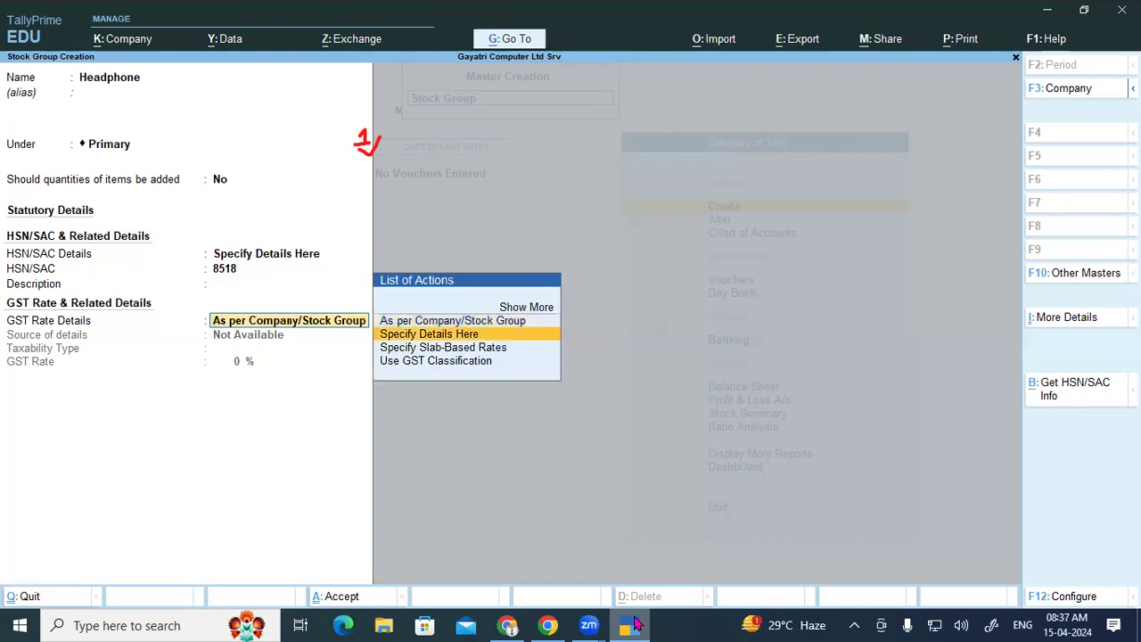
key("Return")
key("Return")
type("18")
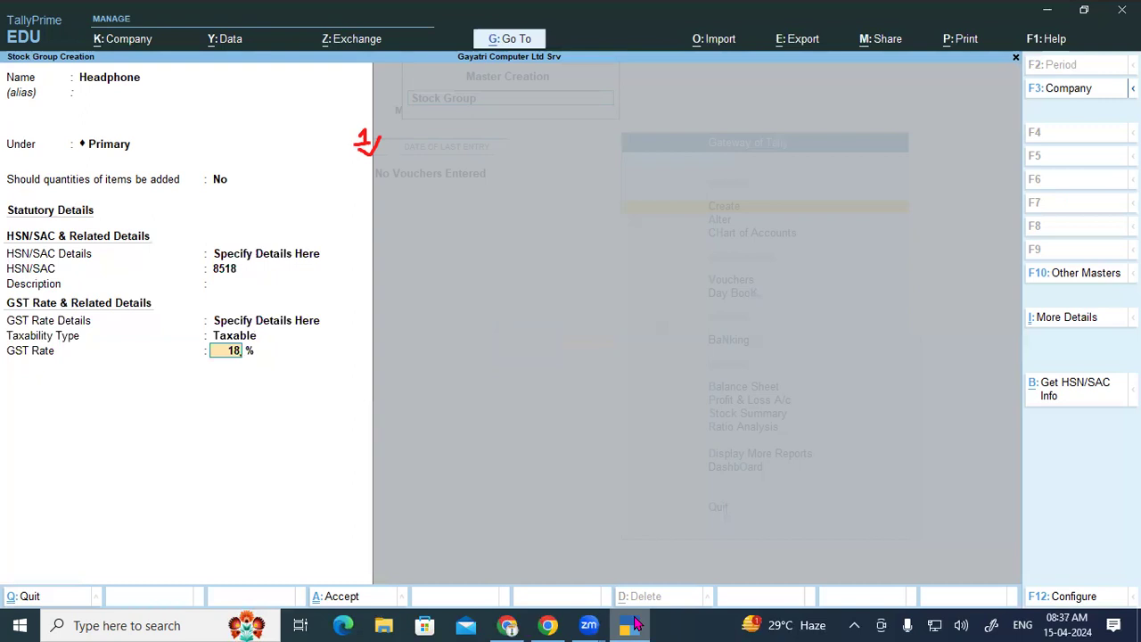
key("Return")
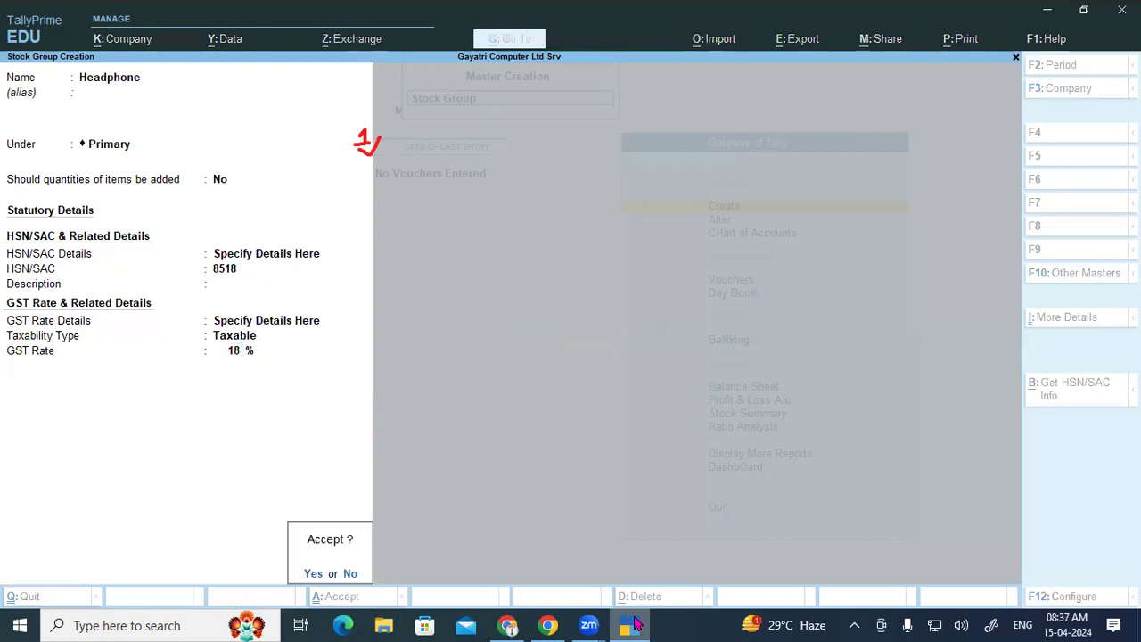
key("Return")
- Check the table's stock categories, then leave stock group creation and start creating stock categories
left_click(633, 624)
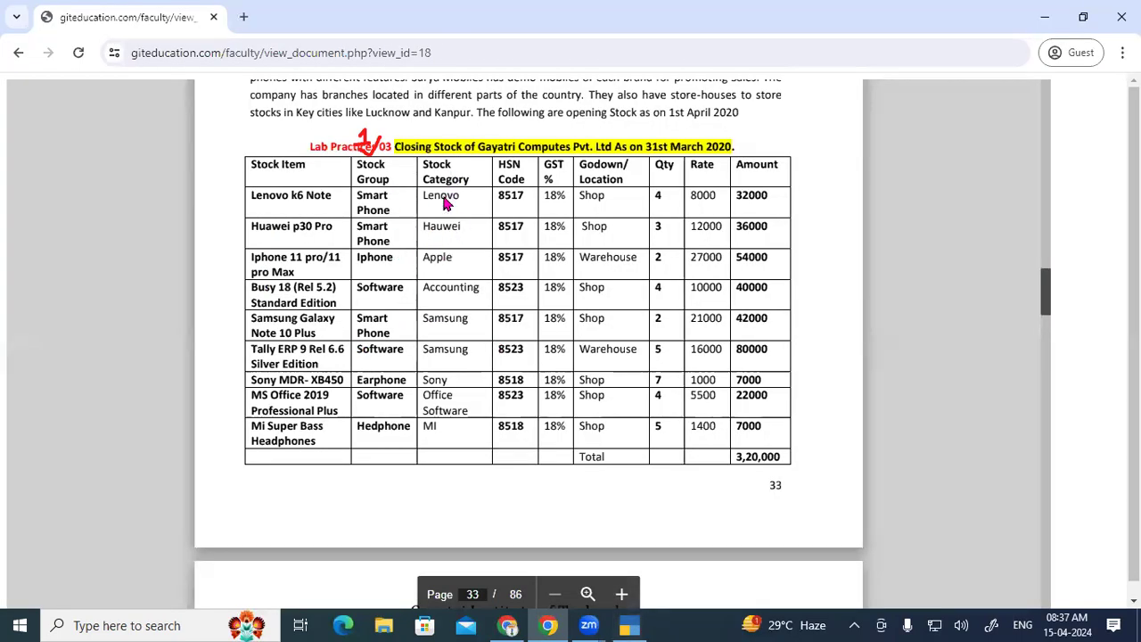
left_click(630, 624)
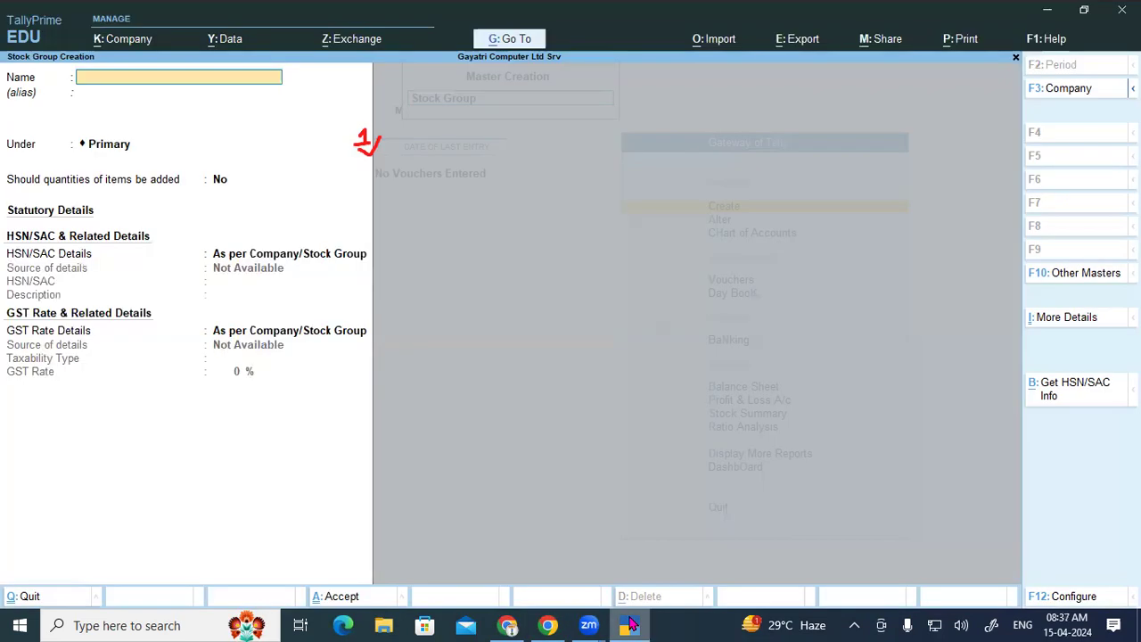
key("Escape")
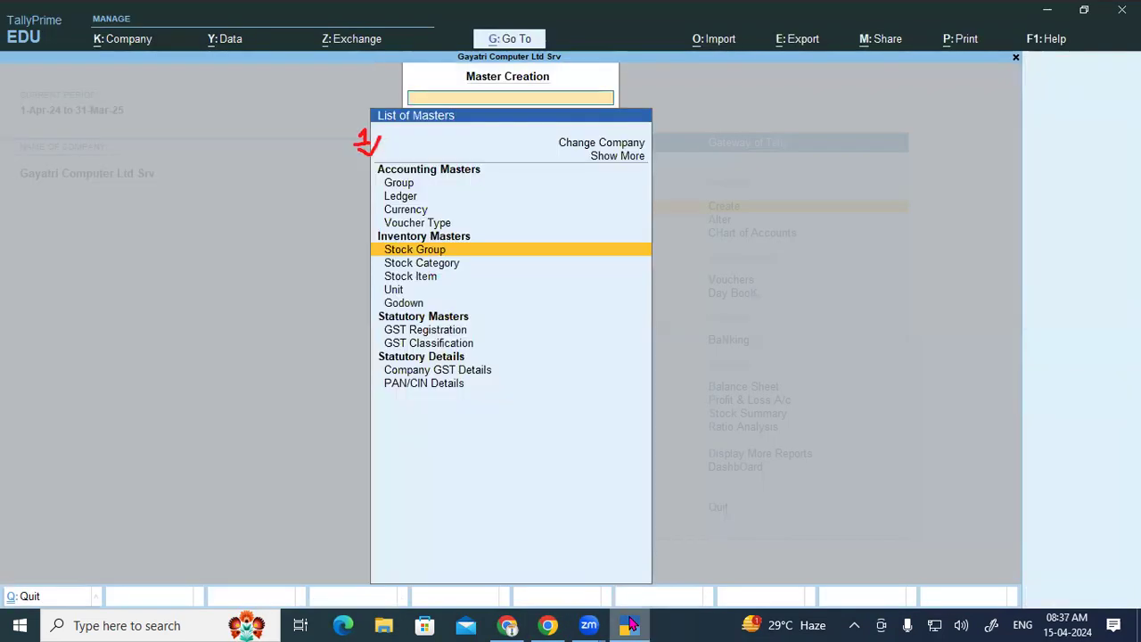
key("Down")
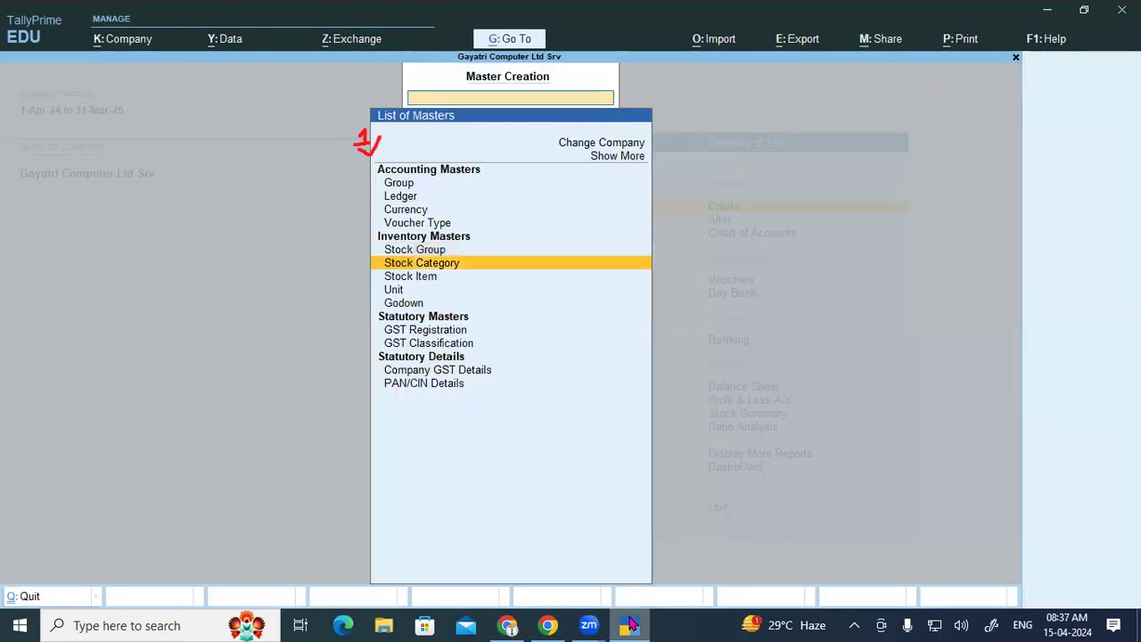
key("Return")
- Check the first category in the table and enter Lenovo as the stock category name
left_click(630, 624)
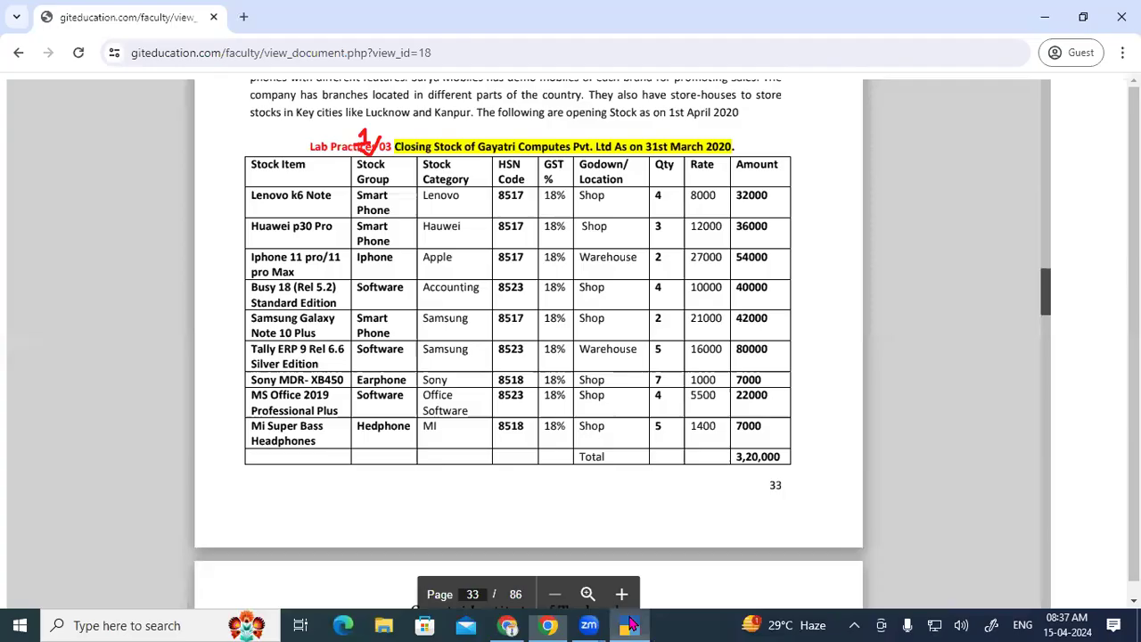
left_click(629, 624)
type("Lenovo")
key("ctrl+BackSpace")
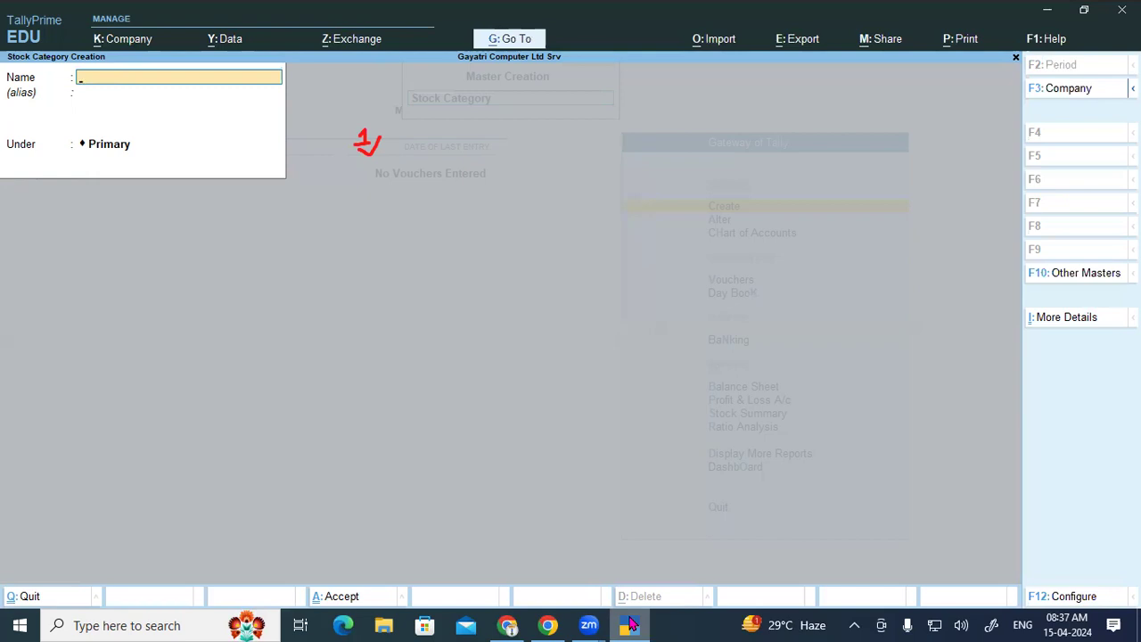
- Name the next stock category Hauwei, checking the spelling against the stock table
type("Huawei")
key("BackSpace")
key("BackSpace")
key("BackSpace")
key("BackSpace")
key("BackSpace")
type("auwe")
left_click(629, 623)
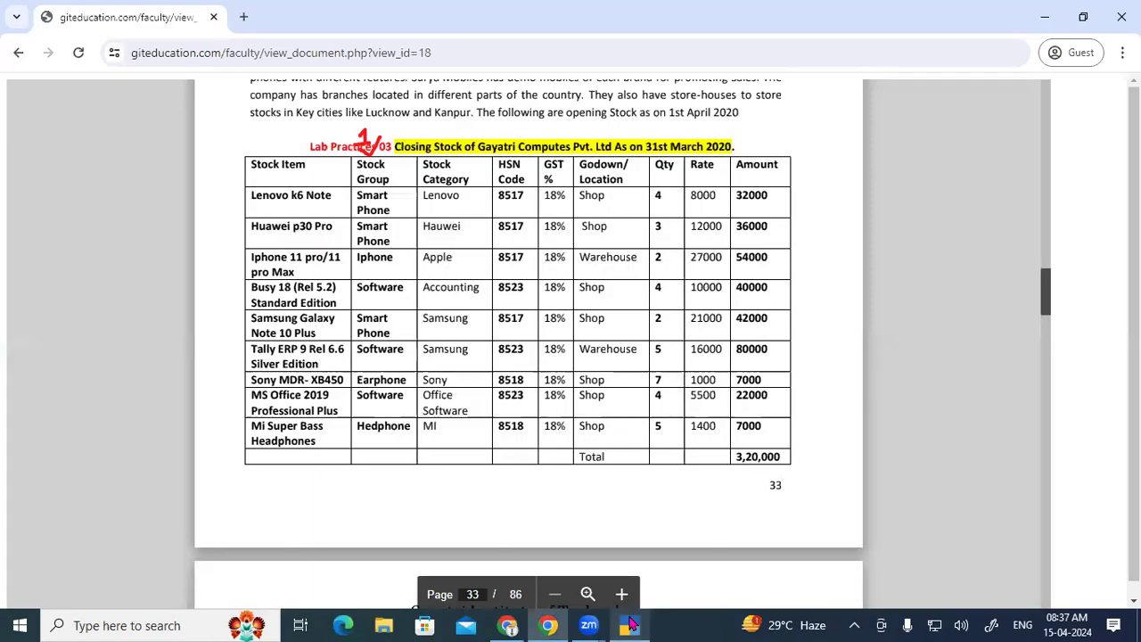
left_click(629, 623)
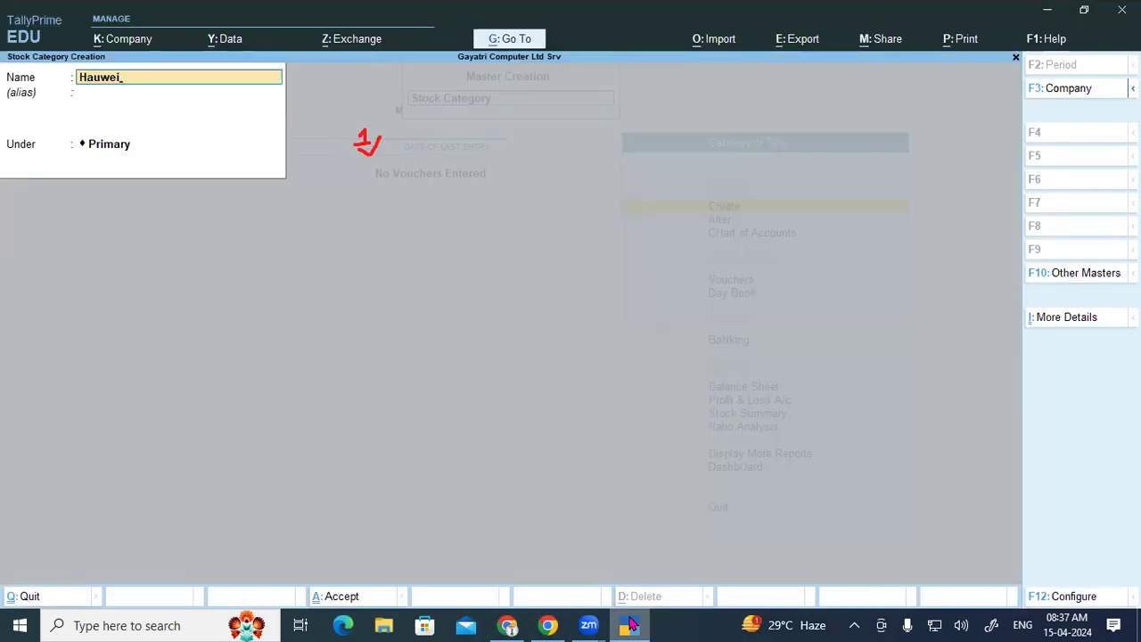
- Save the Hauwei stock category under Primary without an alias
key("Return")
key("Return")
key("Return")
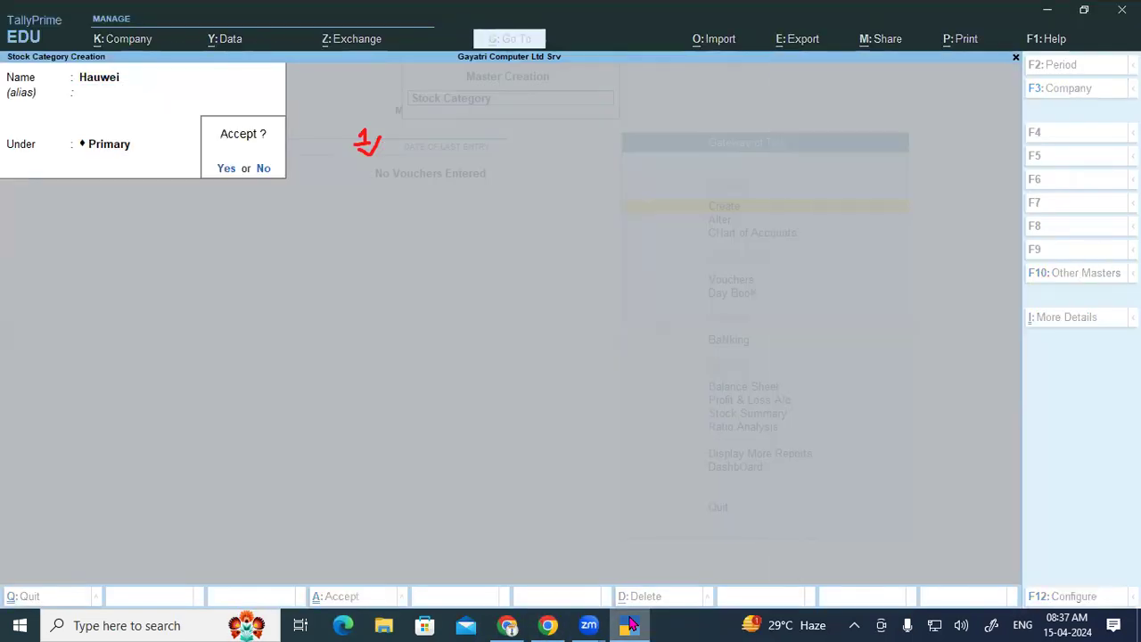
key("Return")
- Check the next category in the table and create the stock category Apple under Primary, without an alias
left_click(629, 624)
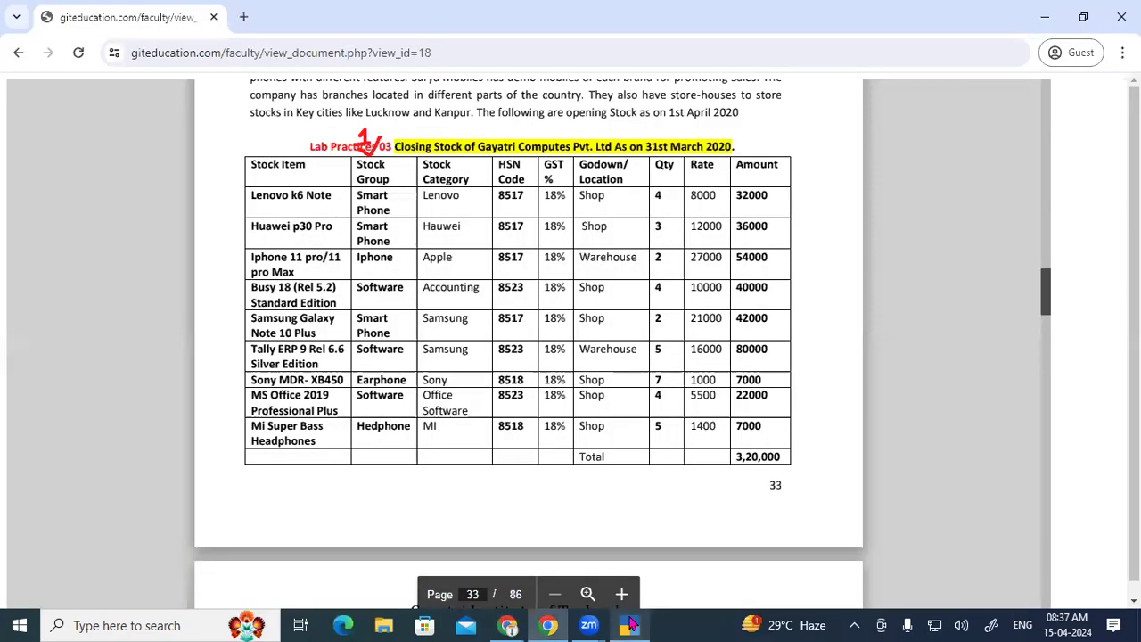
left_click(629, 624)
type("Ap")
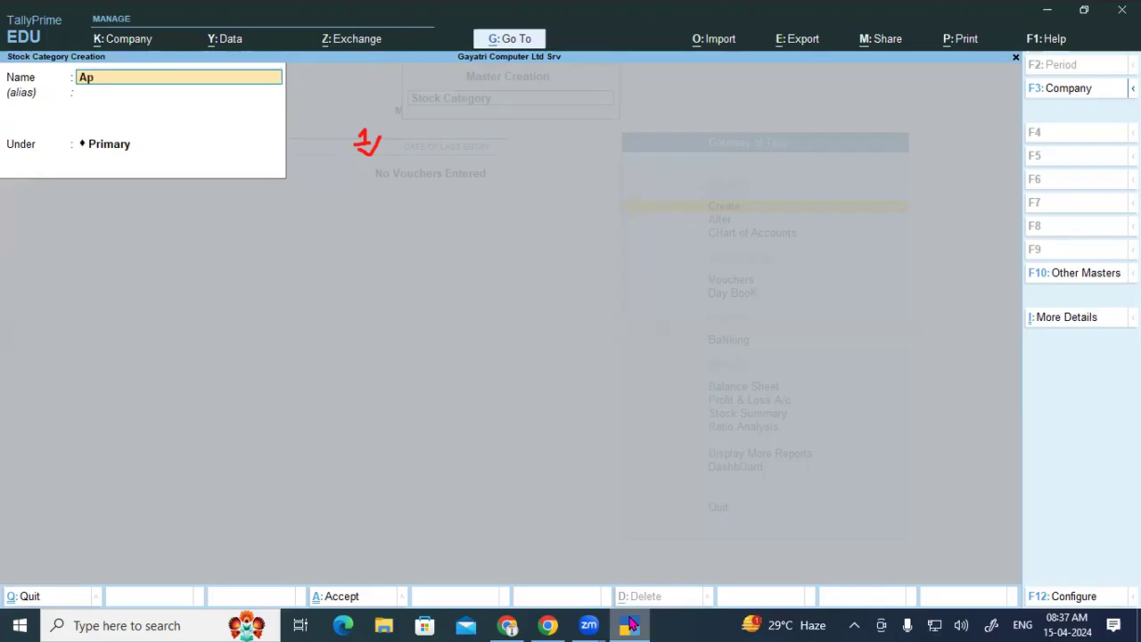
type("ple")
key("Return")
key("Return")
key("Return")
key("Return")
- Create the stock category Accounting under Primary without an alias, and check the table for the next category
type("Accounting")
key("Return")
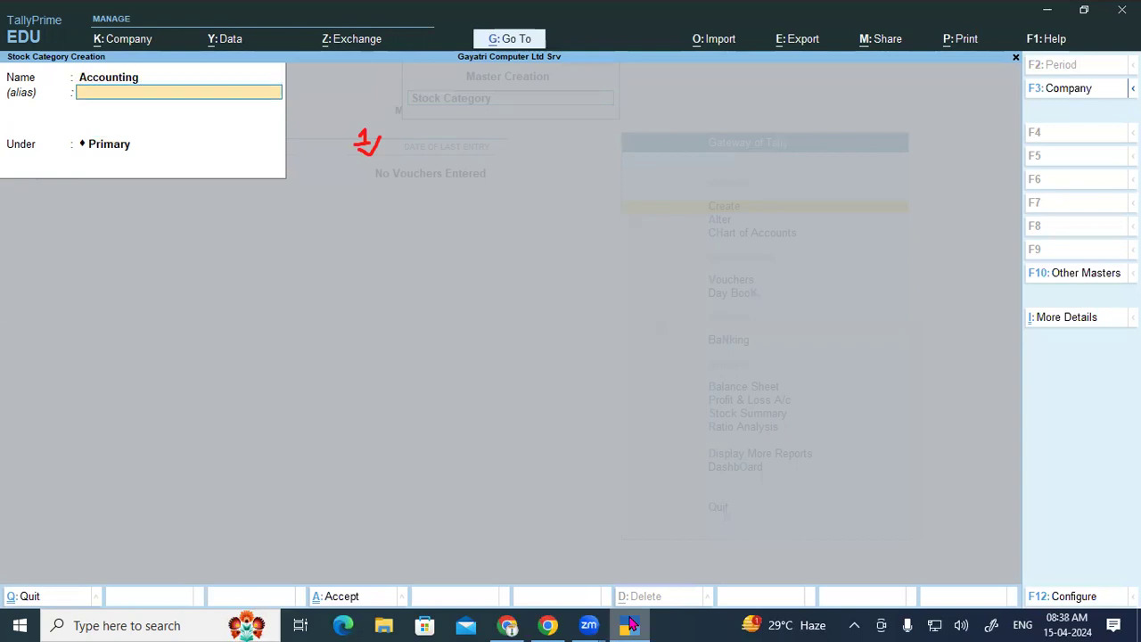
key("Return")
key("Return")
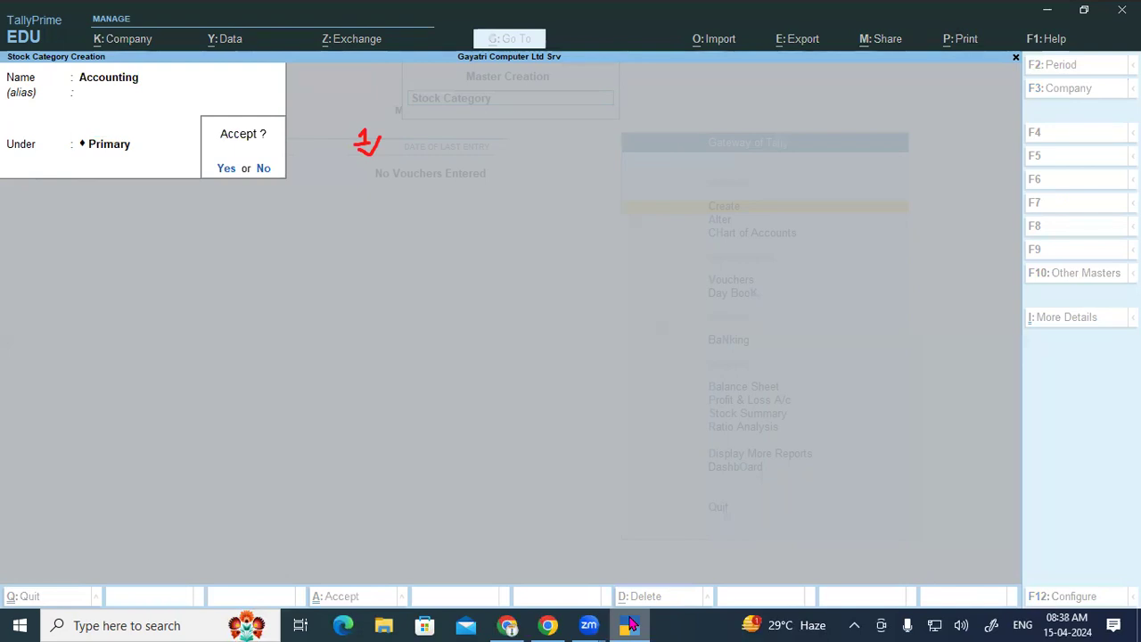
key("Return")
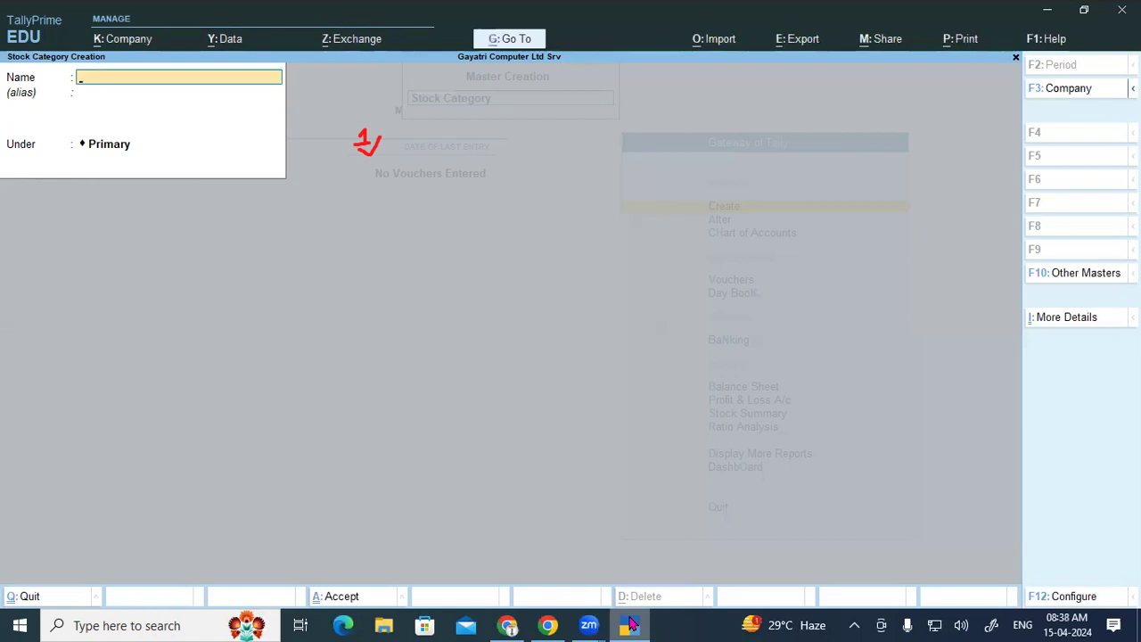
left_click(630, 624)
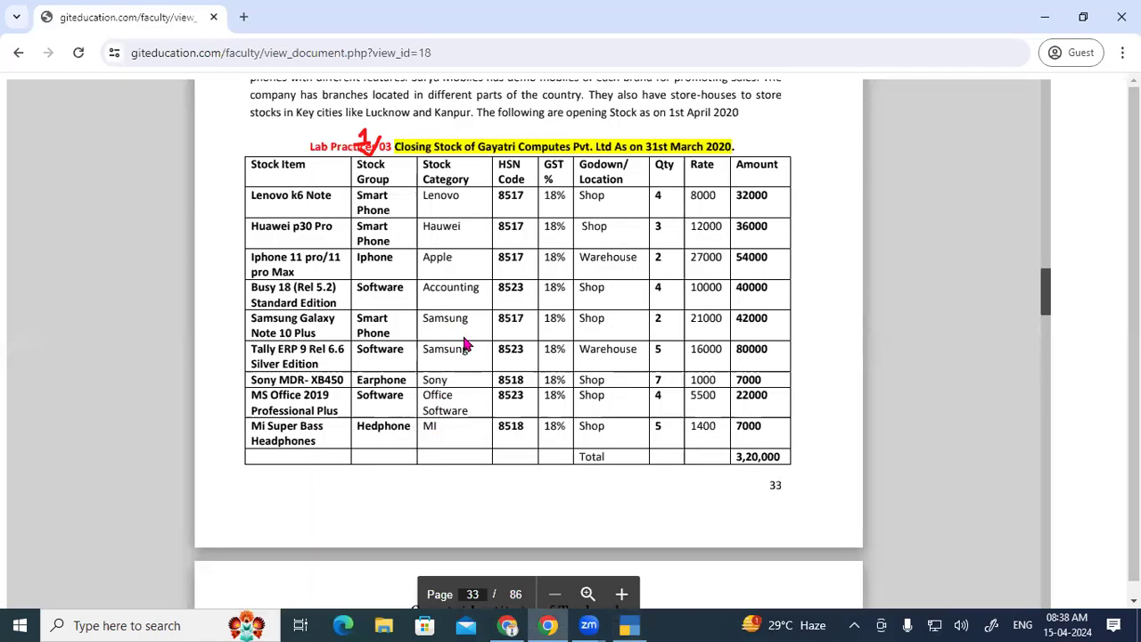
- Create the stock category Samsung under Primary in TallyPrime, without an alias
left_click(635, 624)
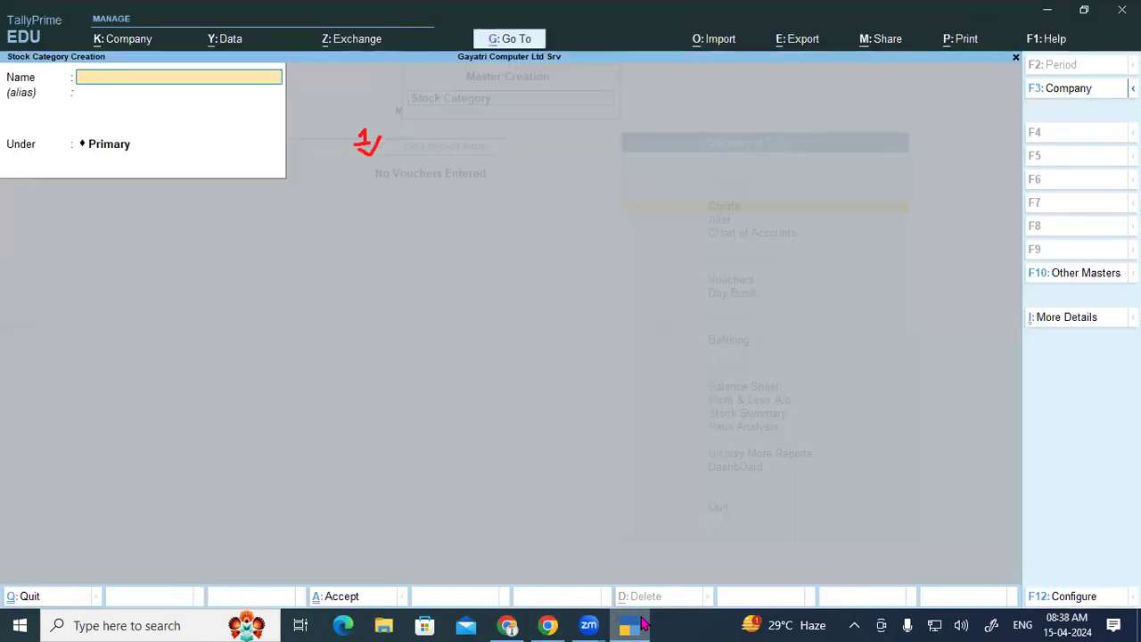
type("Samsung")
key("Return")
key("Return")
key("Return")
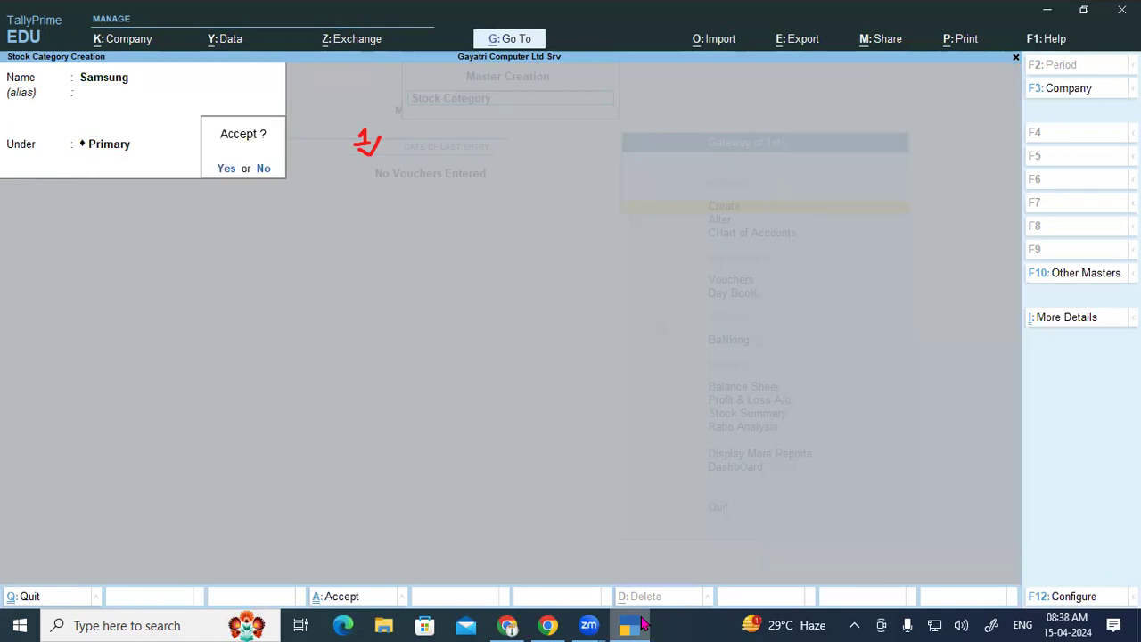
key("Return")
- Check the next category in the stock table and create the stock category Sony under Primary, without an alias
left_click(640, 624)
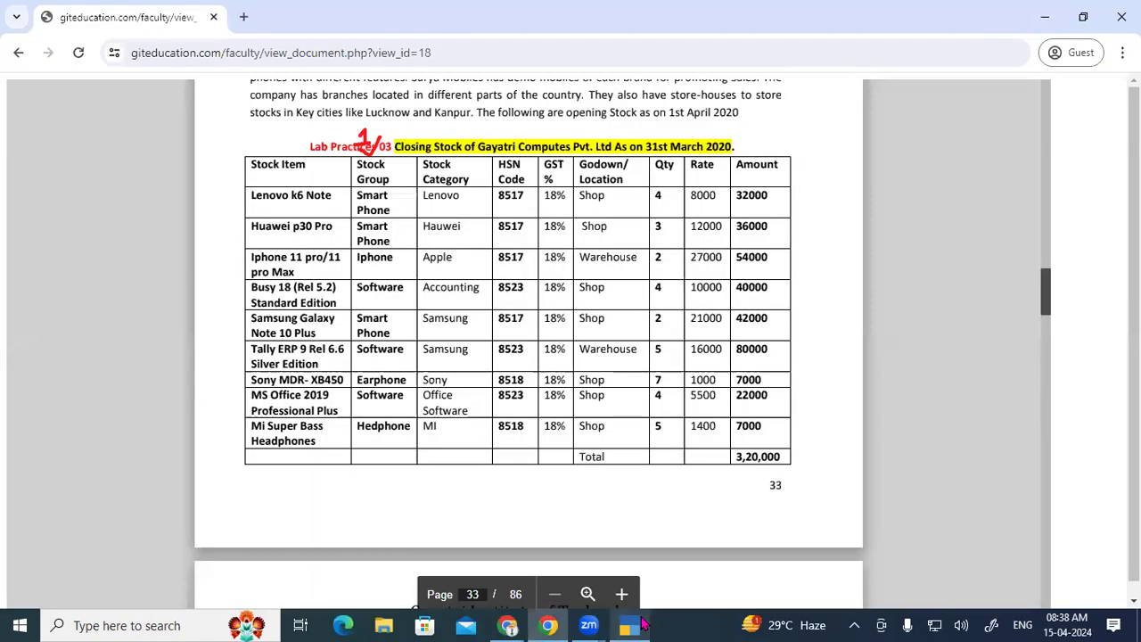
left_click(642, 624)
type("Sony")
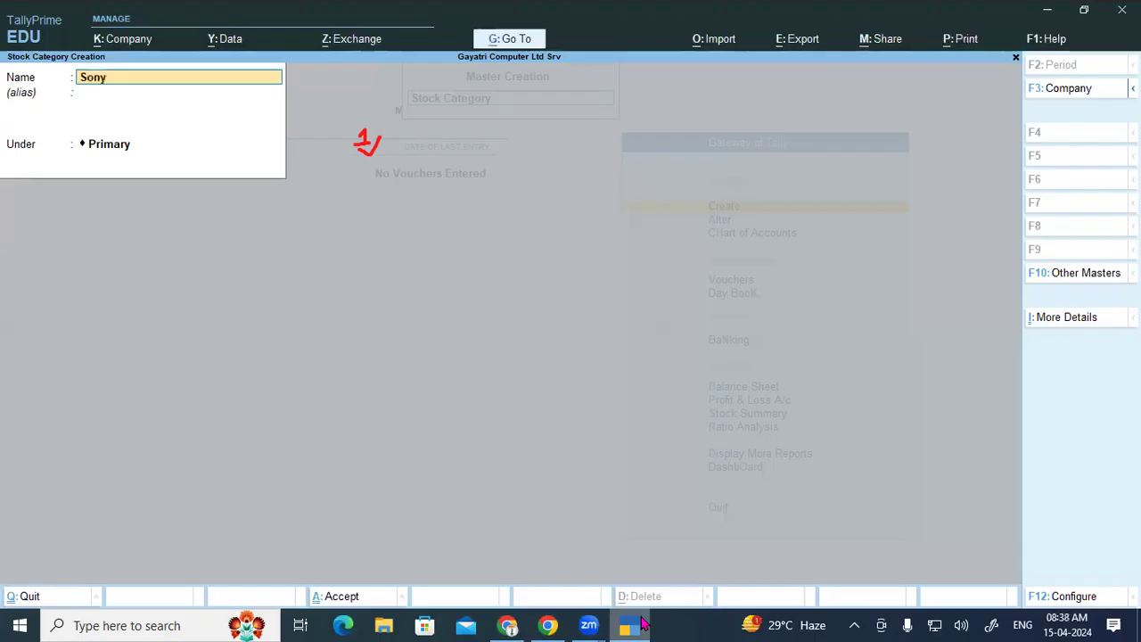
key("Return")
key("Return")
key("Return")
- Create the stock category Office Software under Primary without an alias
type("Office Software")
key("Return")
key("Return")
key("Return")
- Check the last category in the stock table and create the stock category MI under Primary, without an alias
left_click(642, 624)
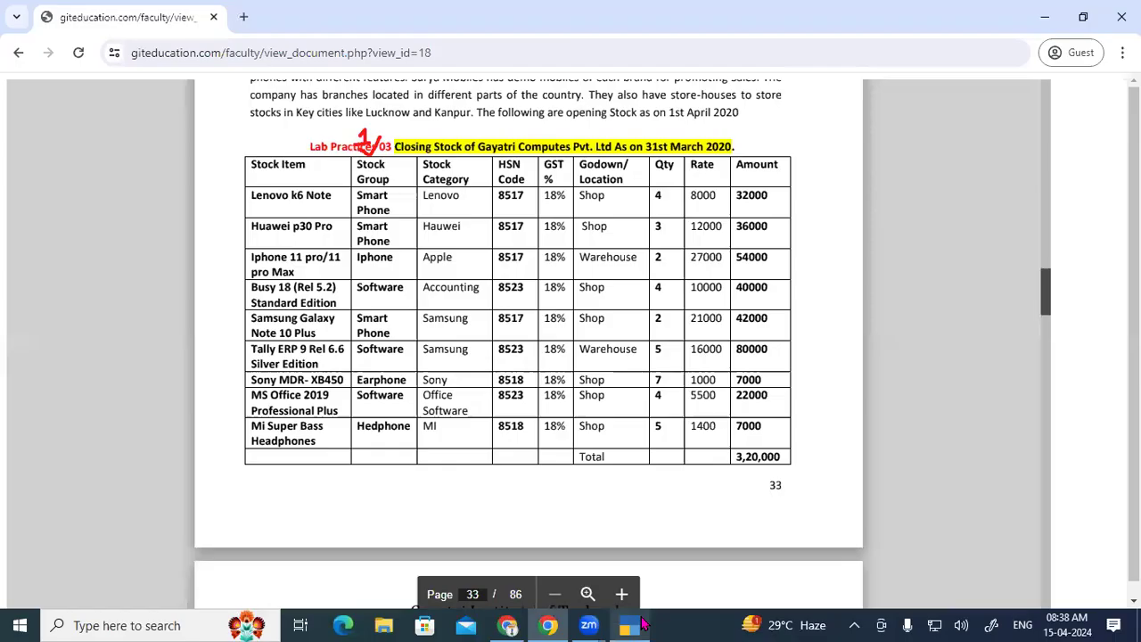
left_click(642, 624)
type("MI")
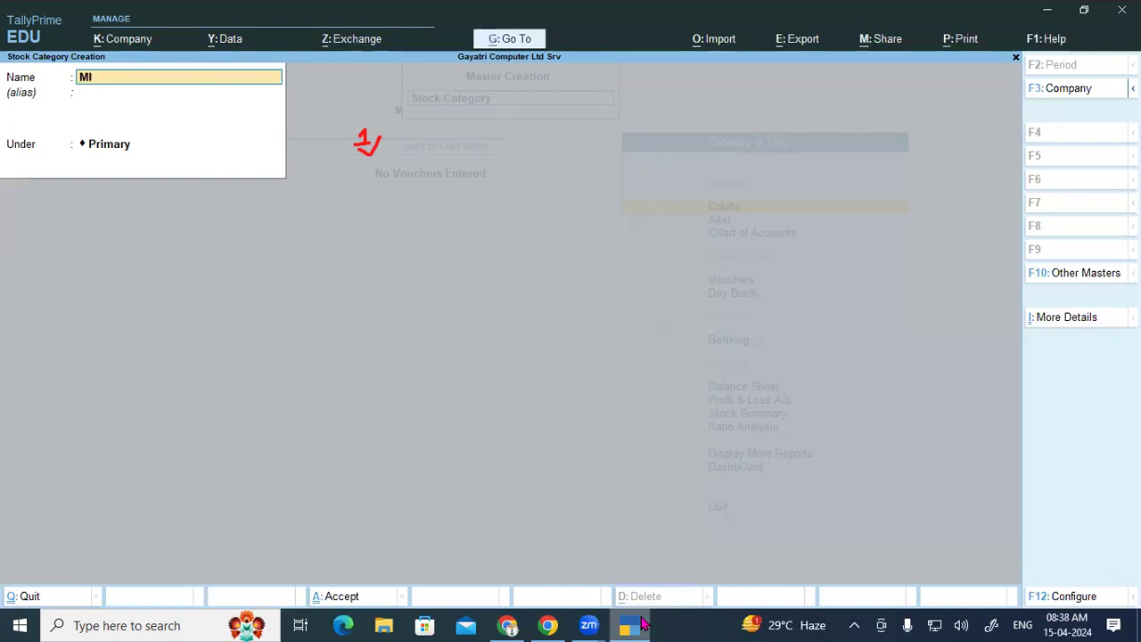
key("Return")
key("Return")
key("Return")
- Mark the stock table with the pen: a 2 above Stock Category and ticks above the HSN Code and GST % columns
left_click(642, 624)
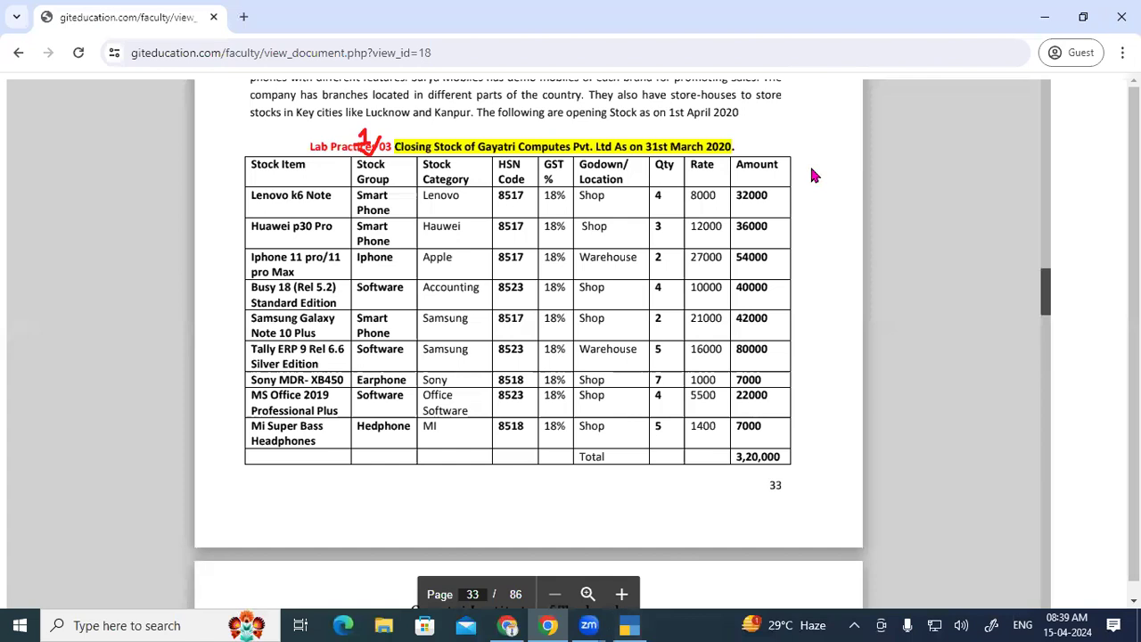
key("ctrl+2")
left_click_drag(435, 139, 437, 153)
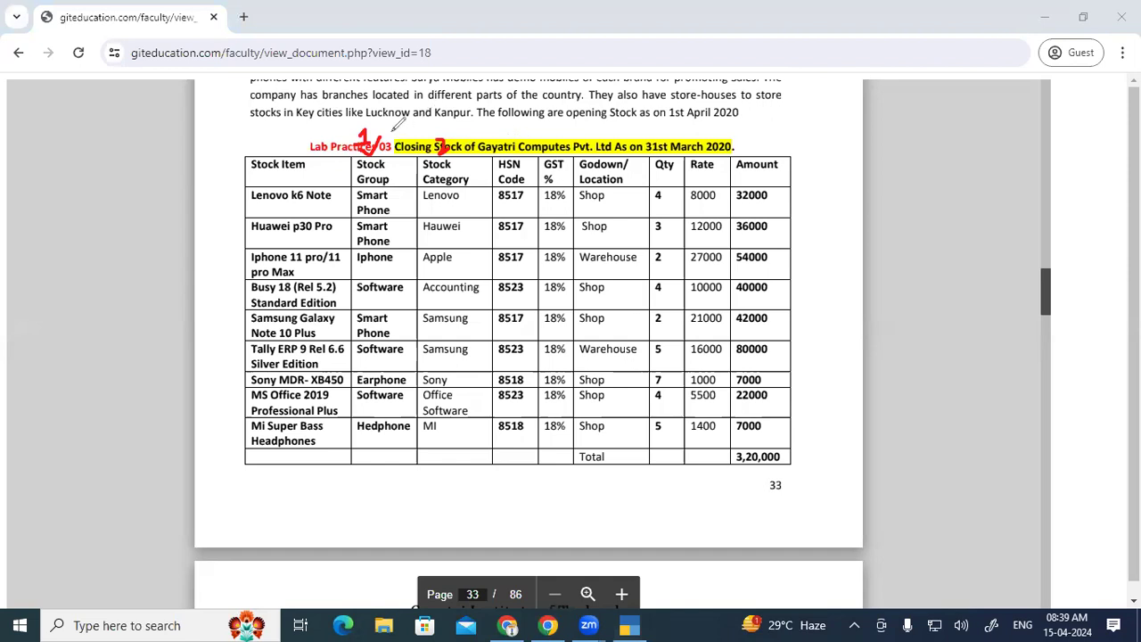
left_click_drag(497, 137, 565, 126)
- Leave stock category creation in TallyPrime and create the godown Shop under Primary without an alias
left_click(629, 624)
key("Escape")
key("y")
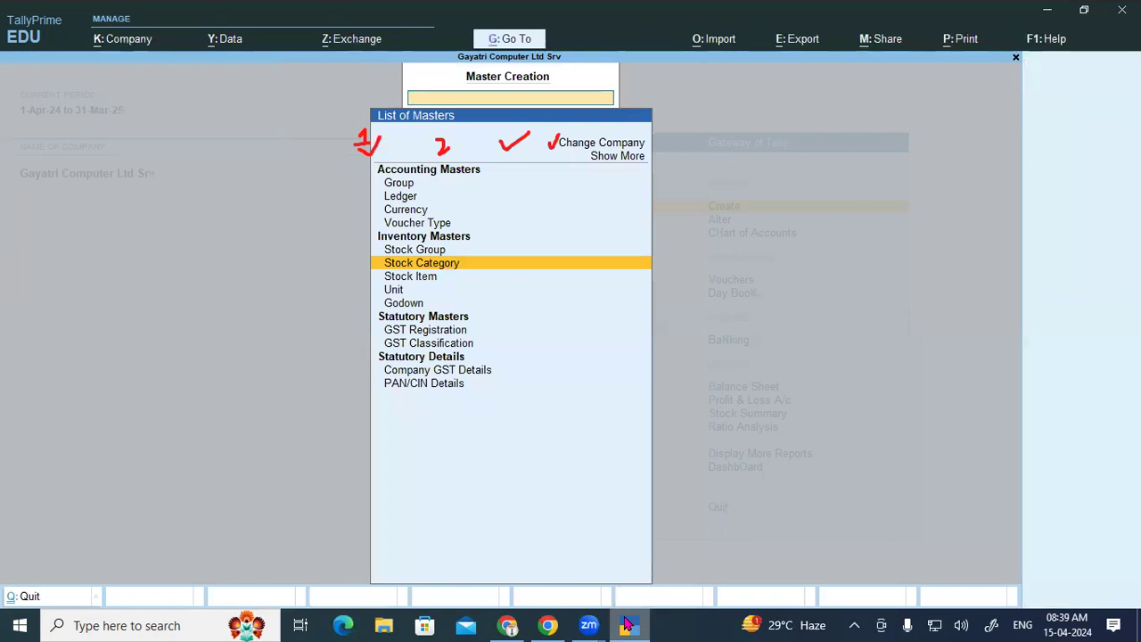
key("Down")
key("Down")
key("Down")
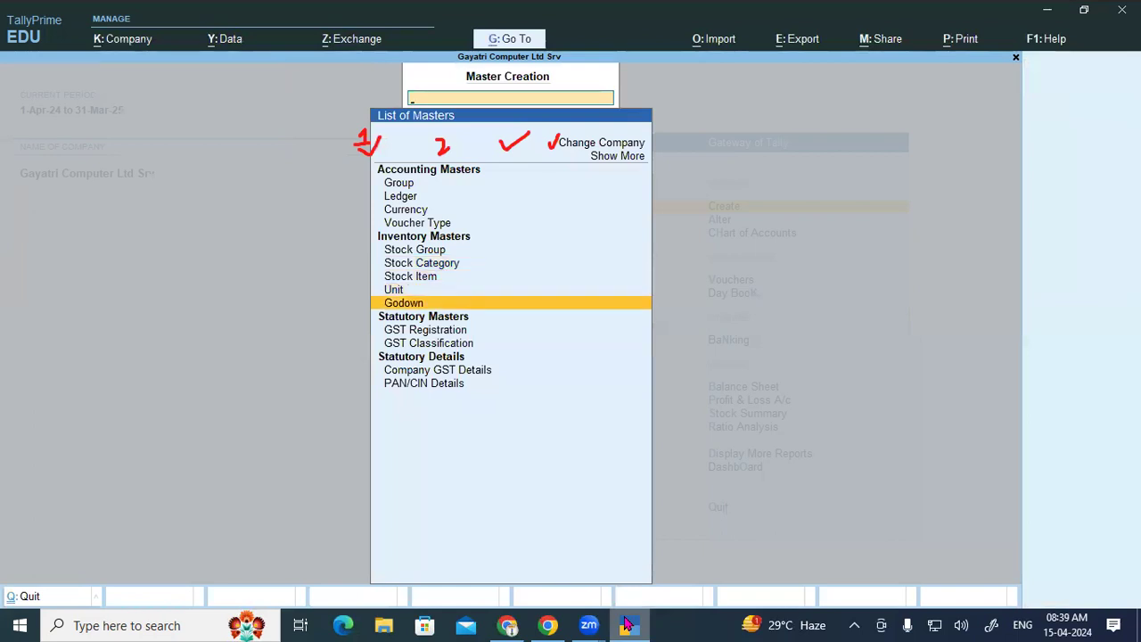
key("Return")
key("Return")
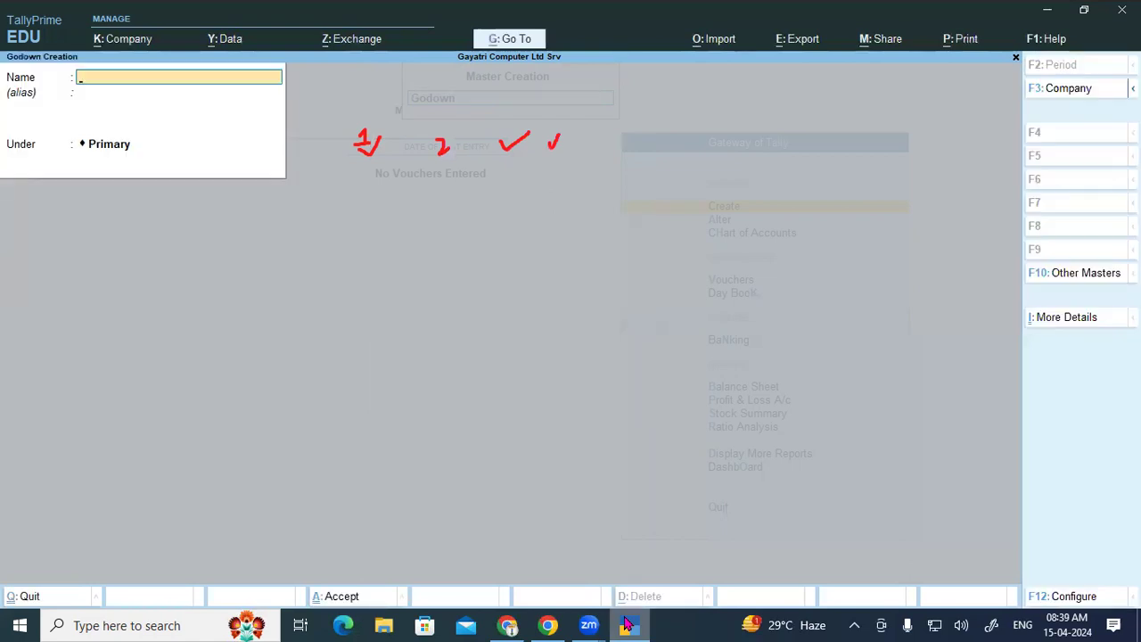
type("Shop")
key("Return")
key("Return")
key("Return")
- Create the godown Warehouse under Primary without an alias and leave godown creation
type("Warehouse")
key("Return")
key("Return")
key("Return")
key("Return")
key("Escape")
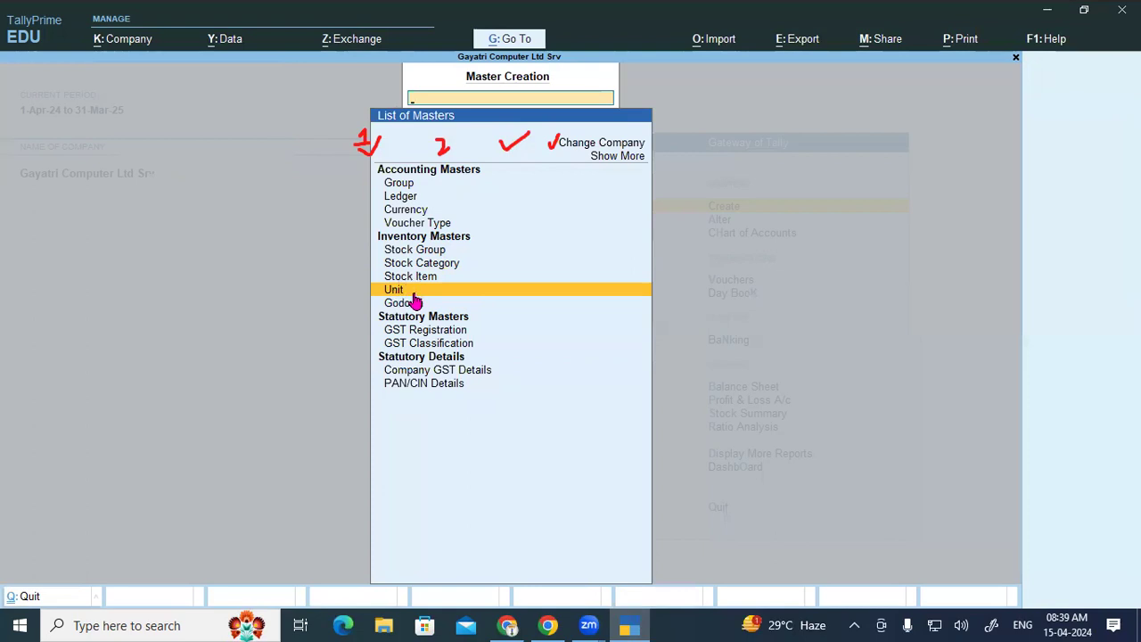
- Create the simple unit Pcs with the unit quantity code PCS-PIECES and 0 decimal places, without a formal name
left_click(446, 294)
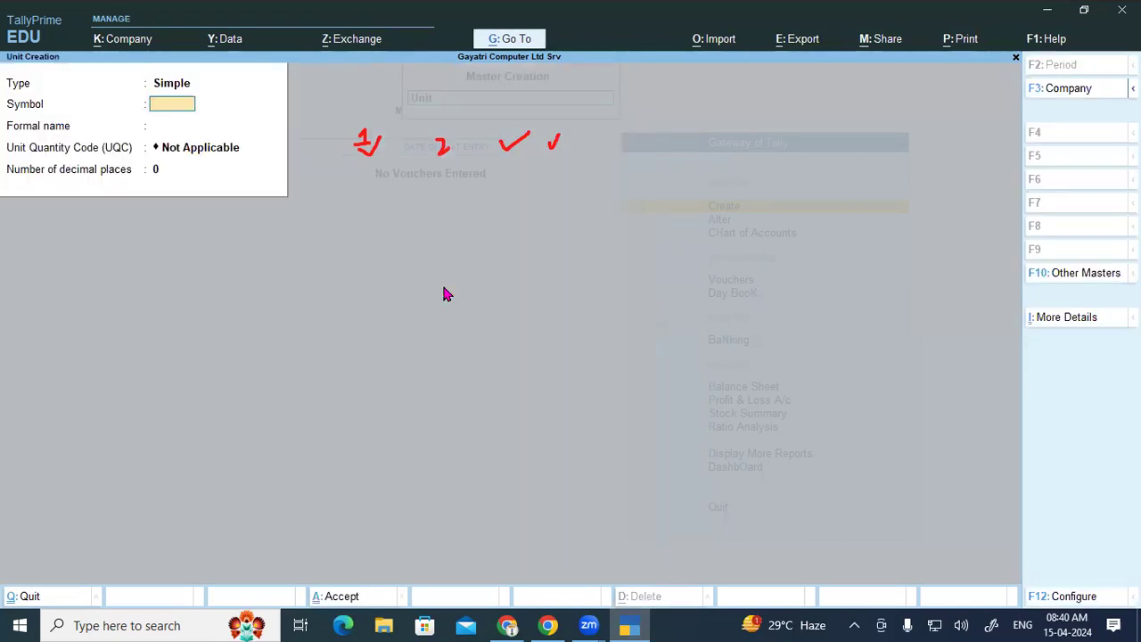
type("Pcs")
key("Return")
key("Return")
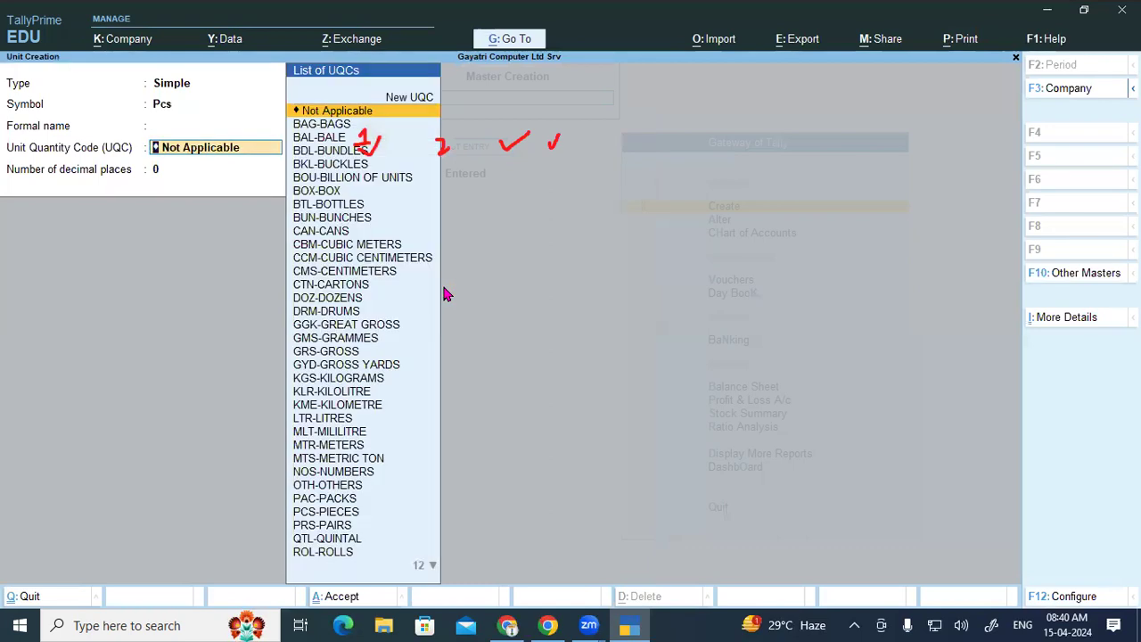
type("pi")
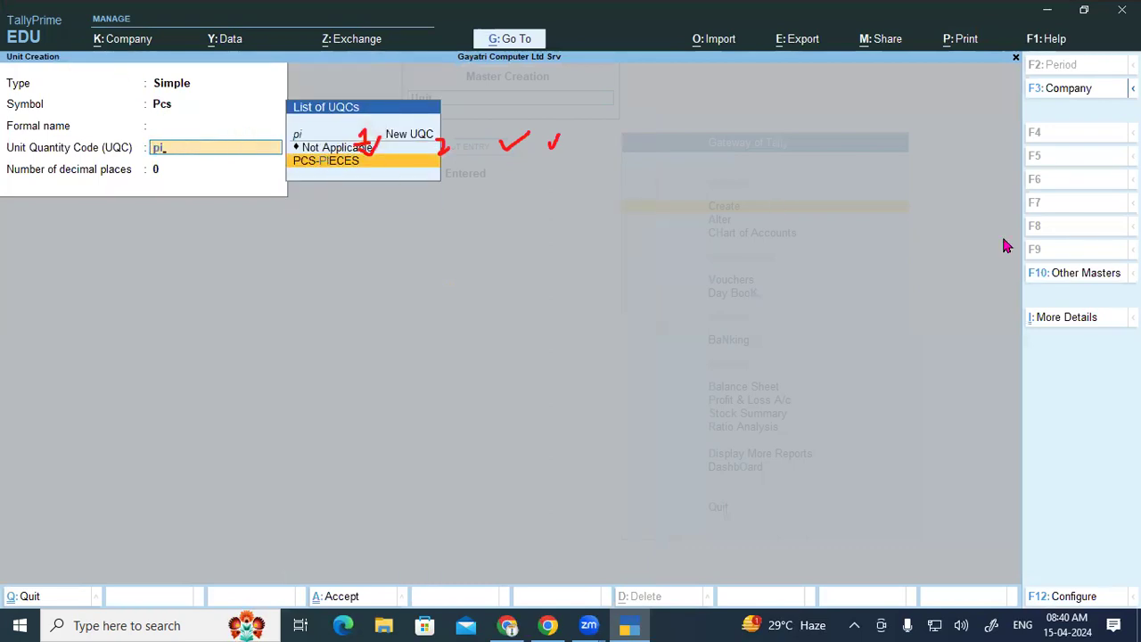
key("Return")
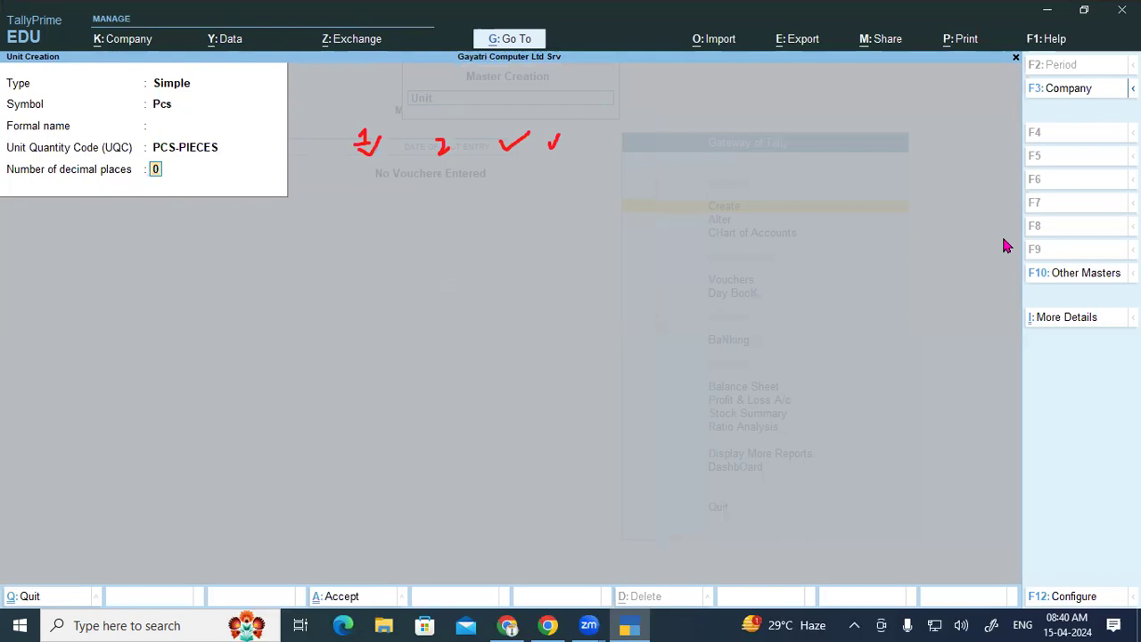
key("Return")
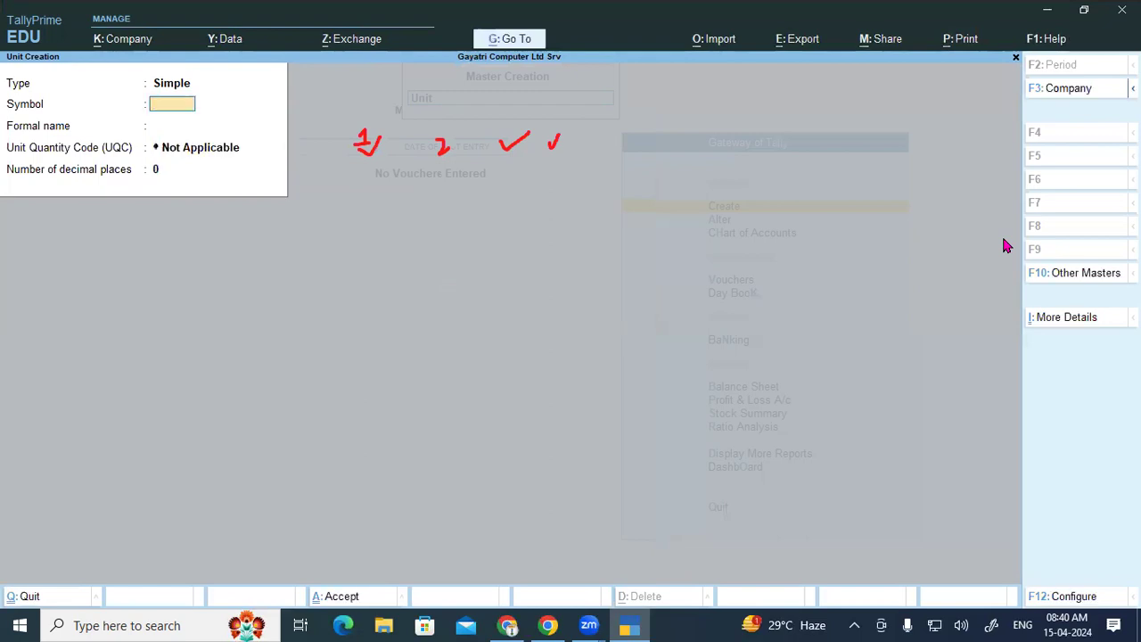
key("Escape")
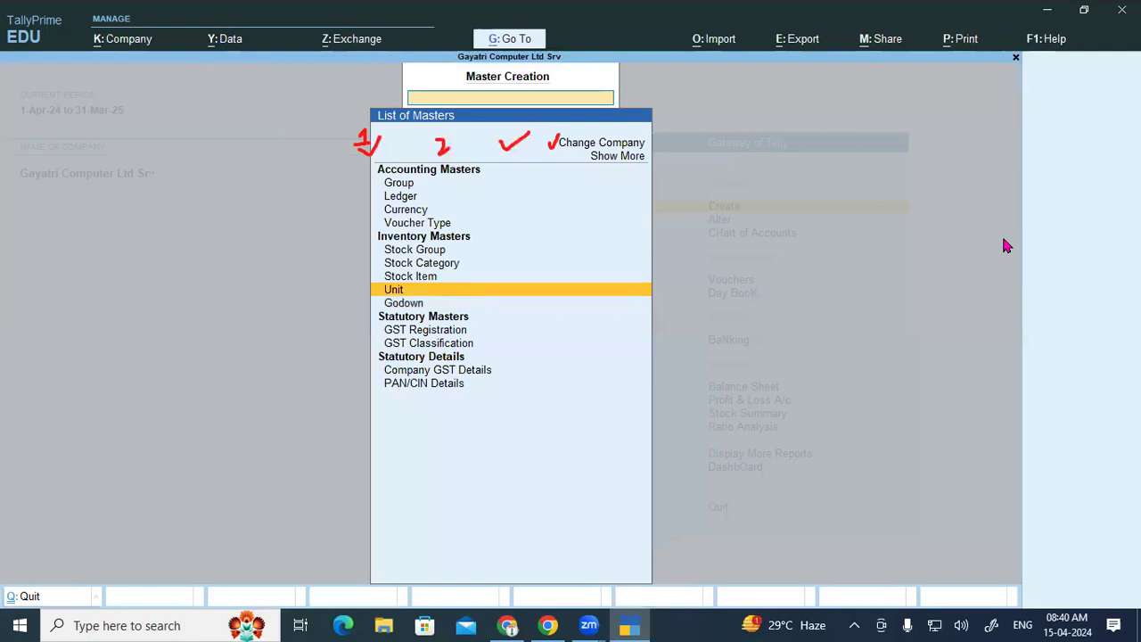
- Open the creation form for a stock item and erase the pen marks from the screen
key("Up")
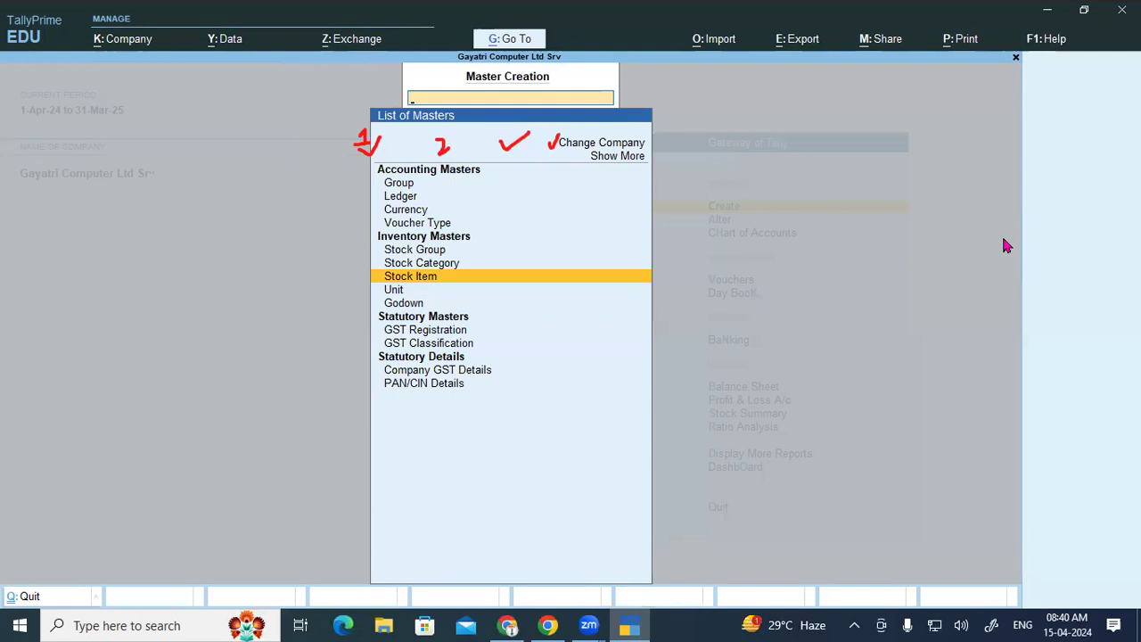
key("Return")
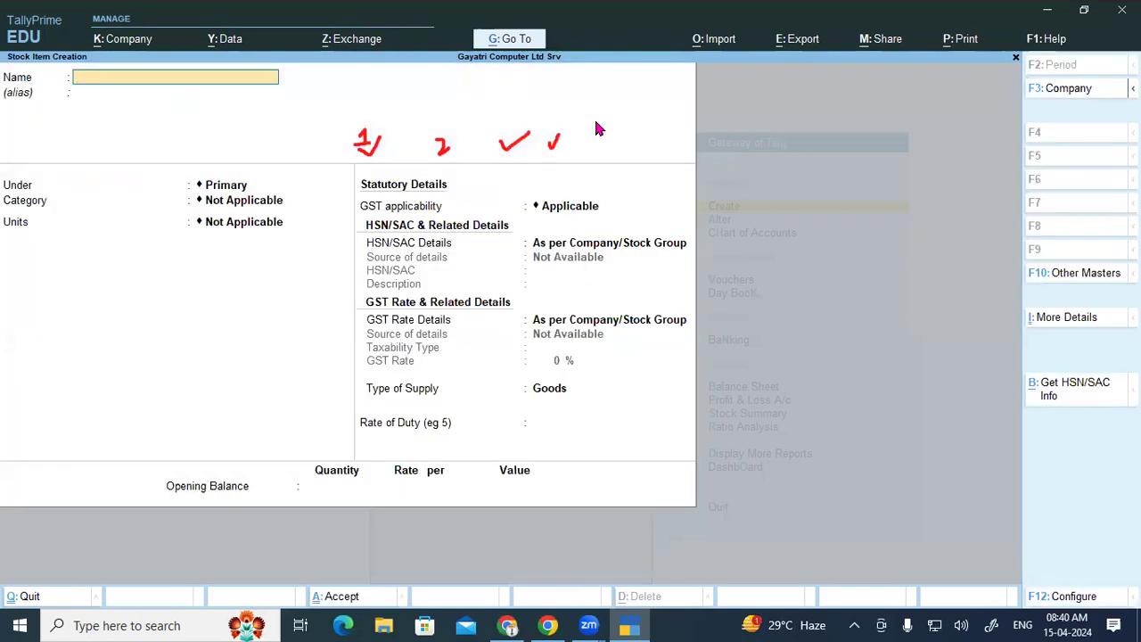
key("ctrl+2")
key("e")
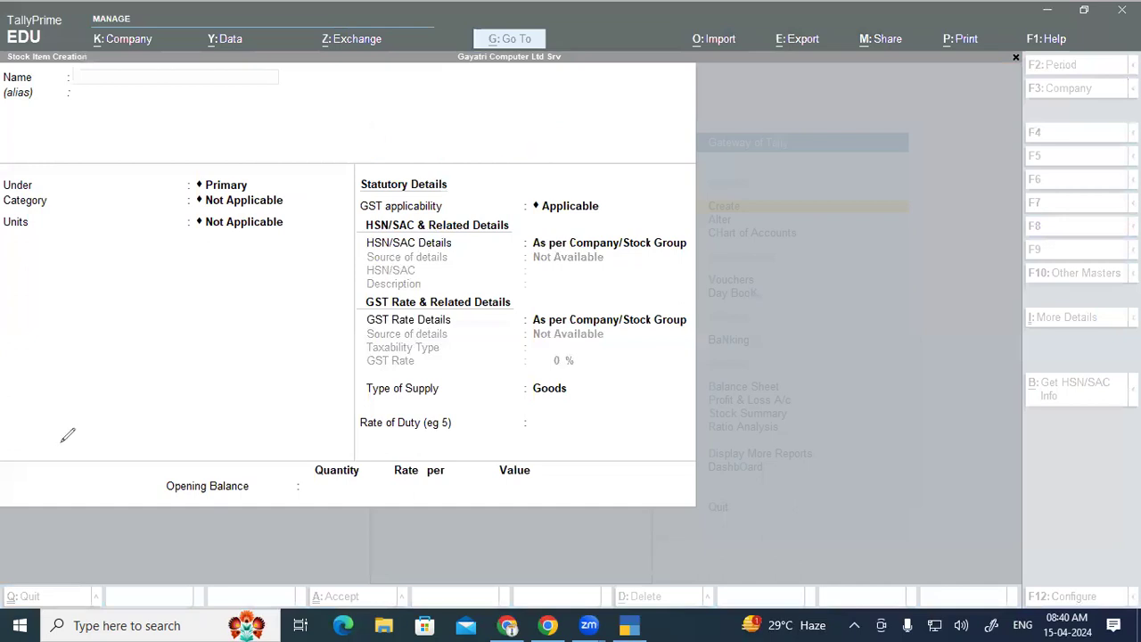
key("Escape")
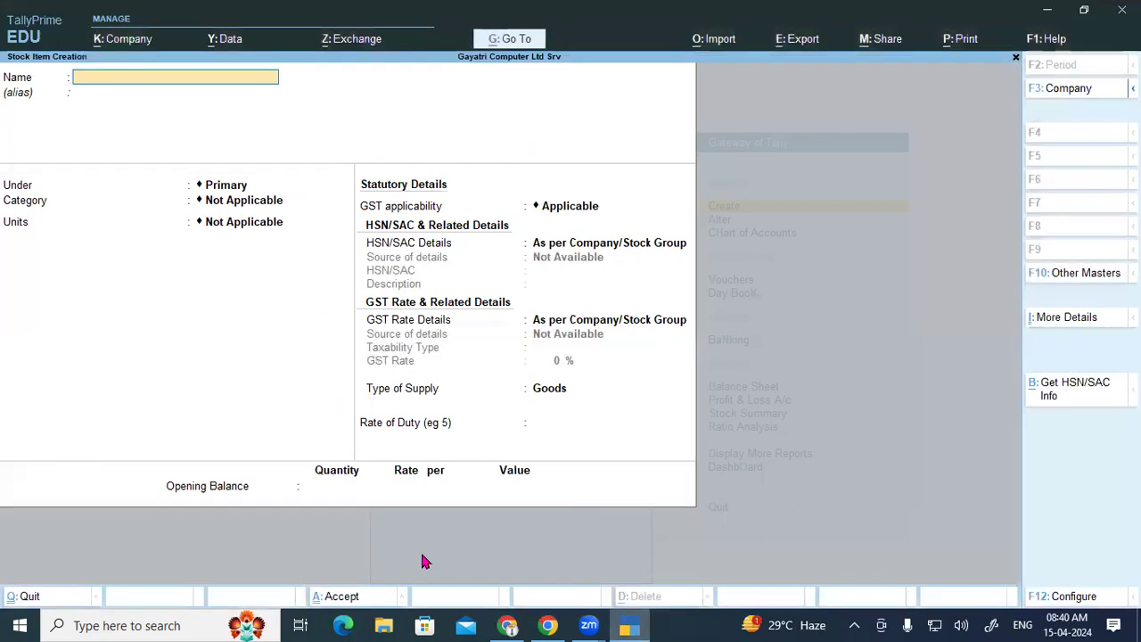
- Check the first item in the stock table and name the new stock item Lenovo K6 Note, without an alias
left_click(547, 625)
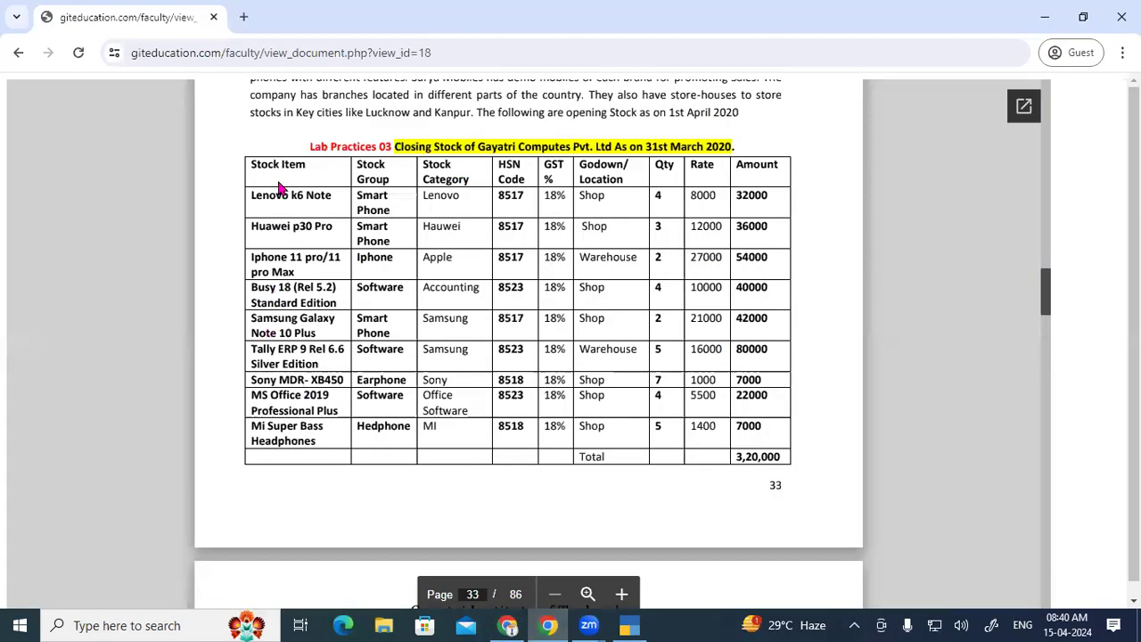
left_click(629, 625)
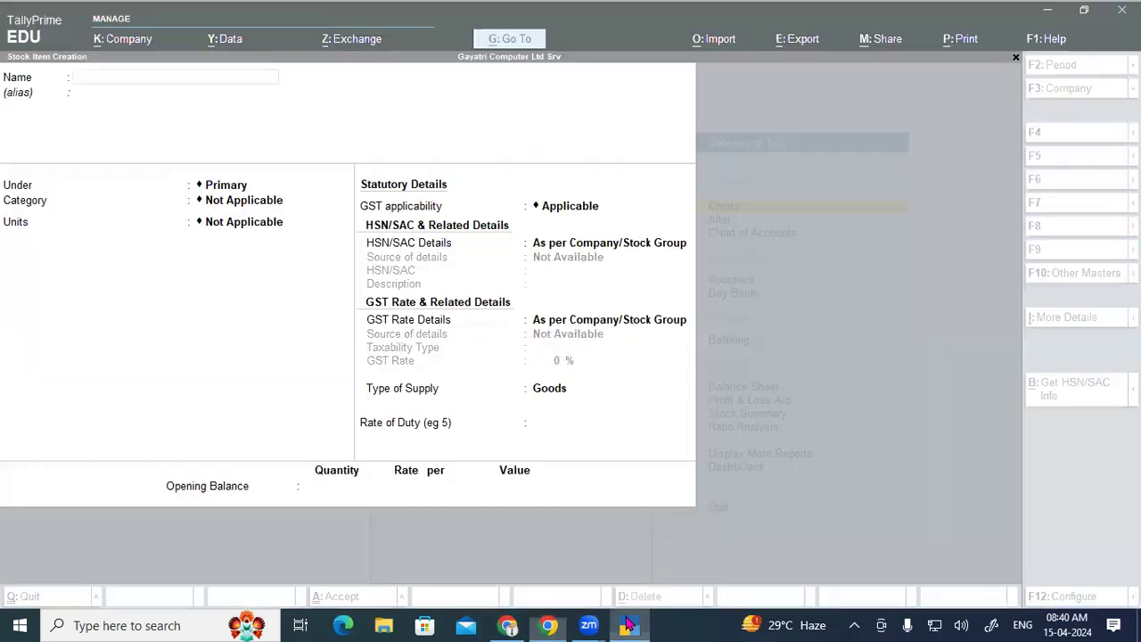
type("Le")
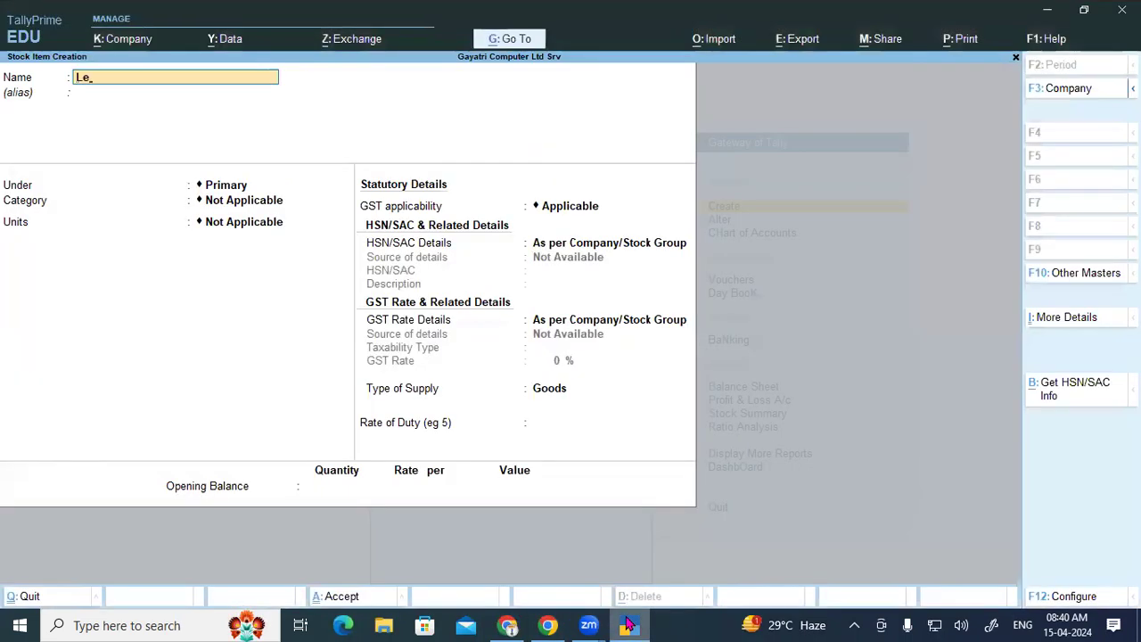
type("novo K6 Note")
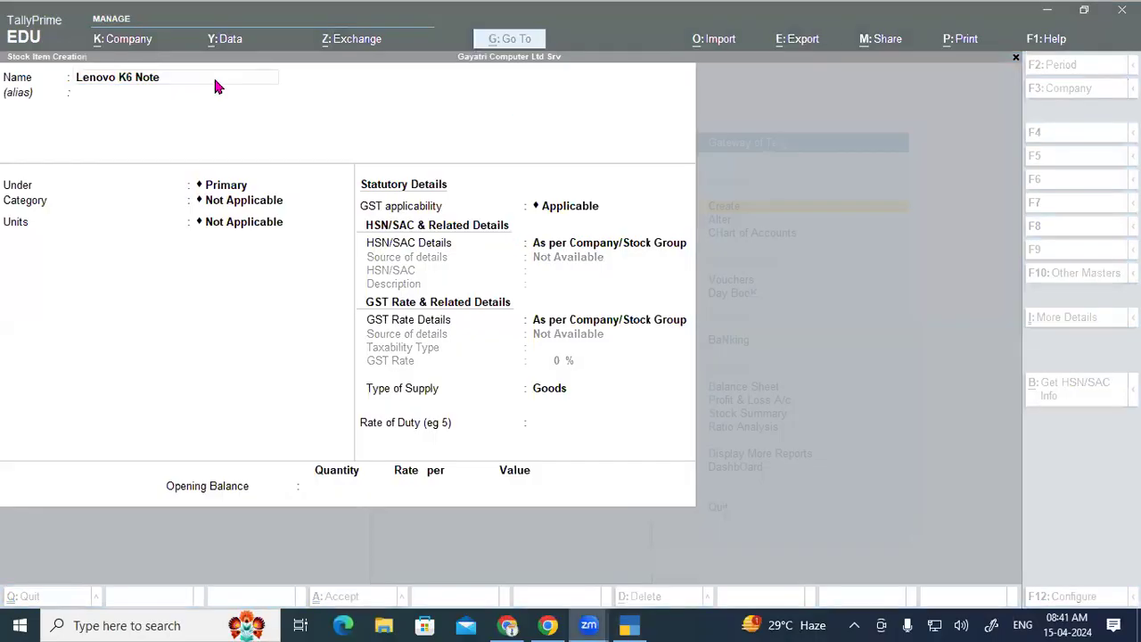
left_click(229, 83)
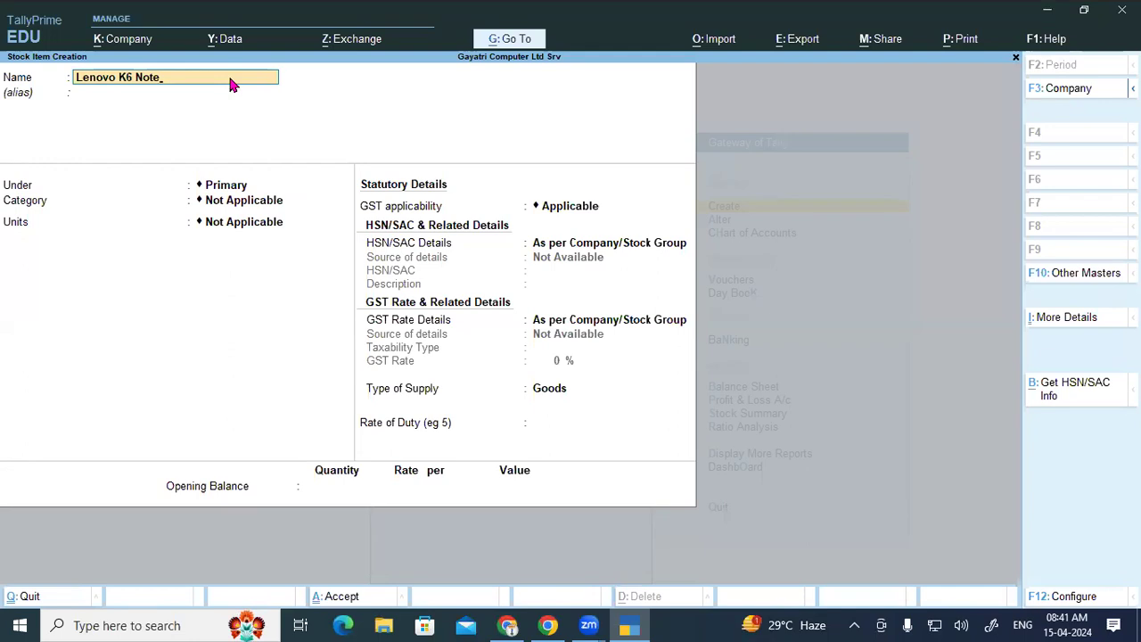
key("Return")
key("Return")
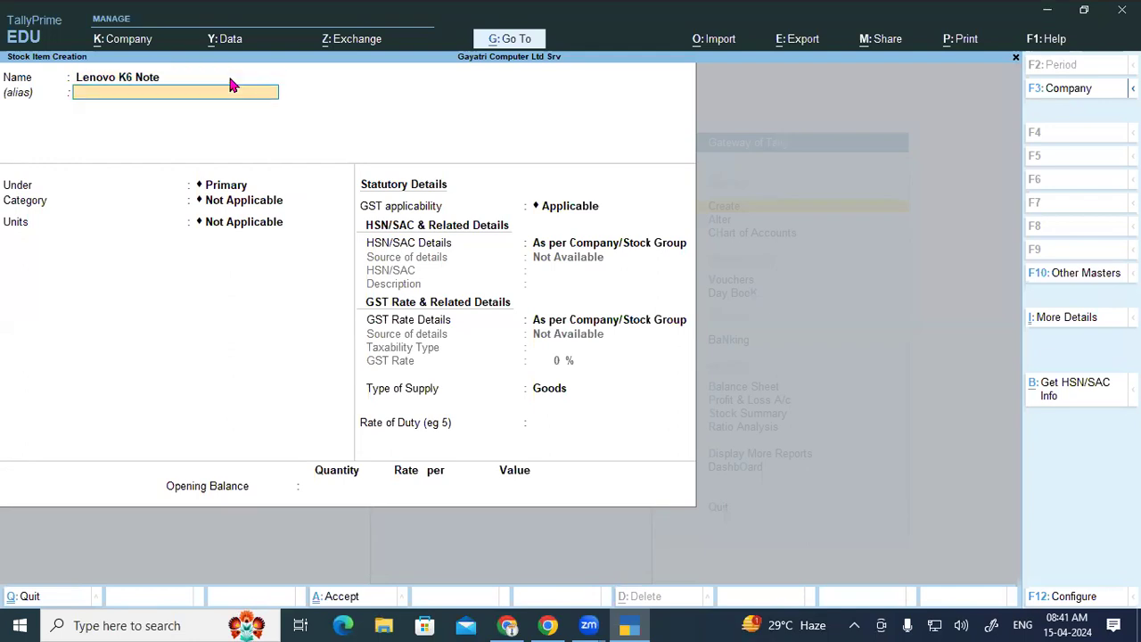
- Place the Lenovo K6 Note item under Smart Phone with the category Lenovo and the unit Pcs
type("Sm")
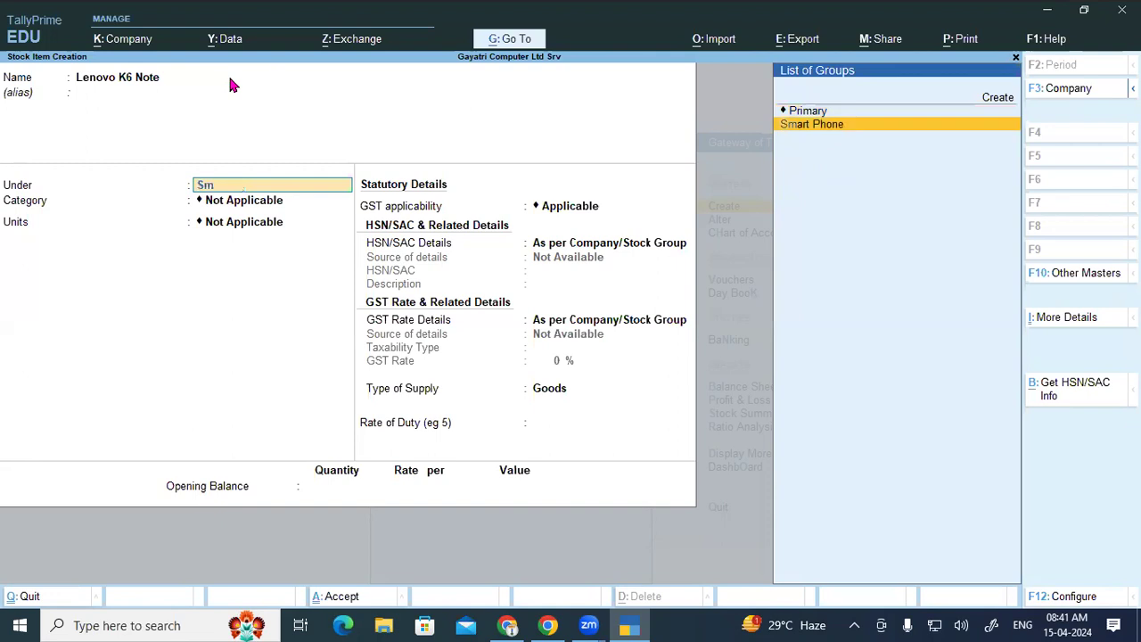
key("Return")
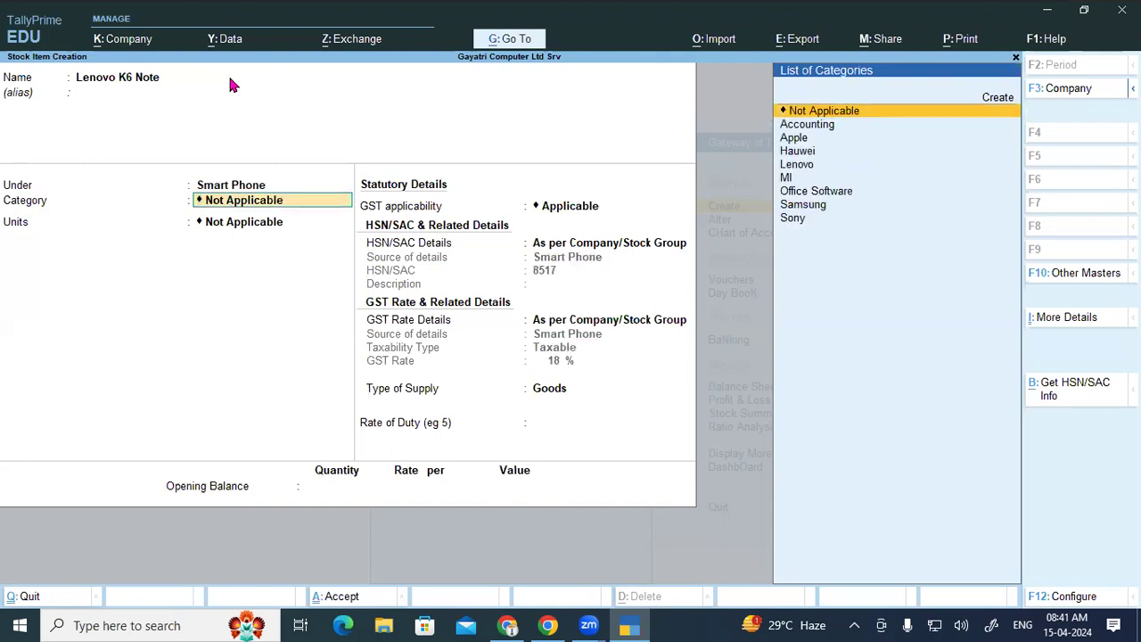
type("l")
key("Return")
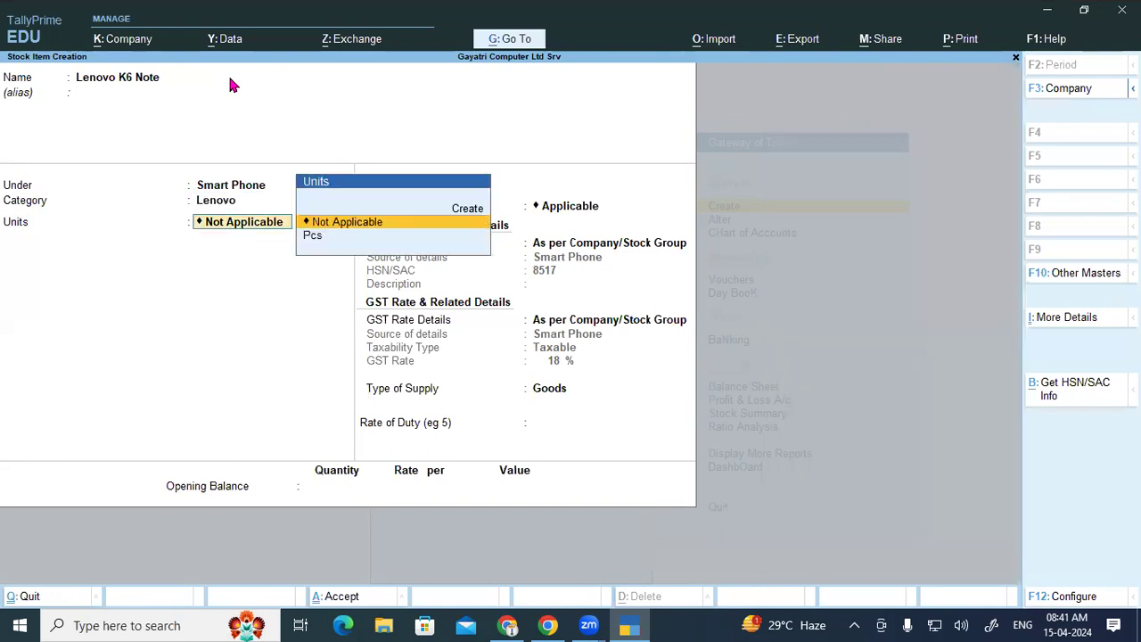
key("Down")
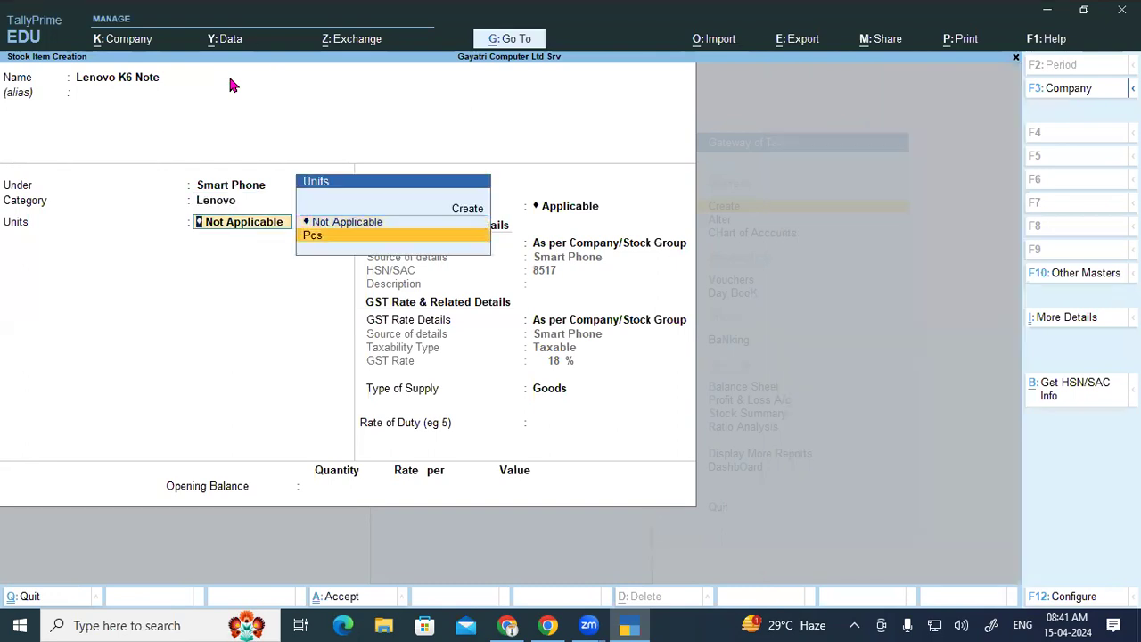
key("Return")
- Keep the item's default GST settings, supply type Goods and duty rate 0, and check its opening quantity in the stock table
key("Return")
key("Return")
key("Return")
key("Return")
key("Return")
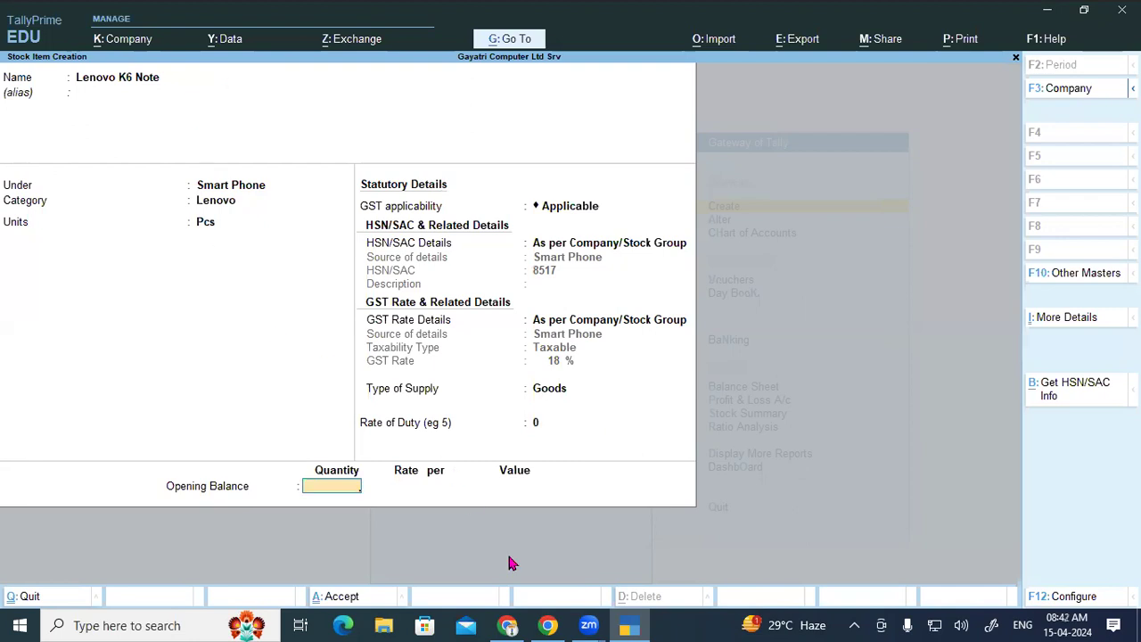
left_click(548, 625)
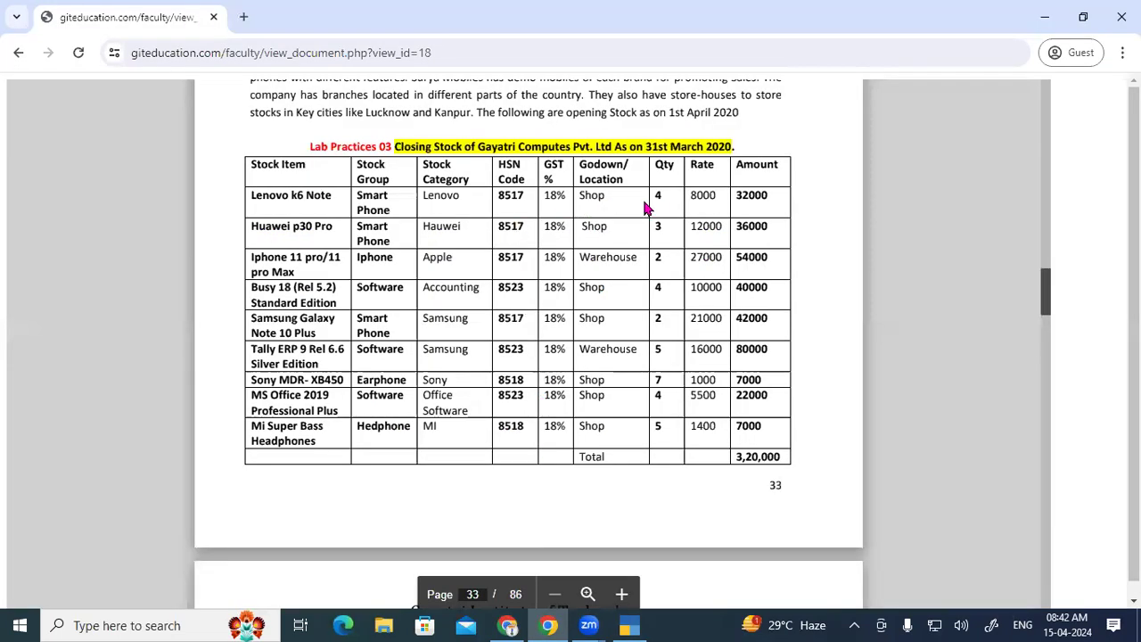
left_click(633, 625)
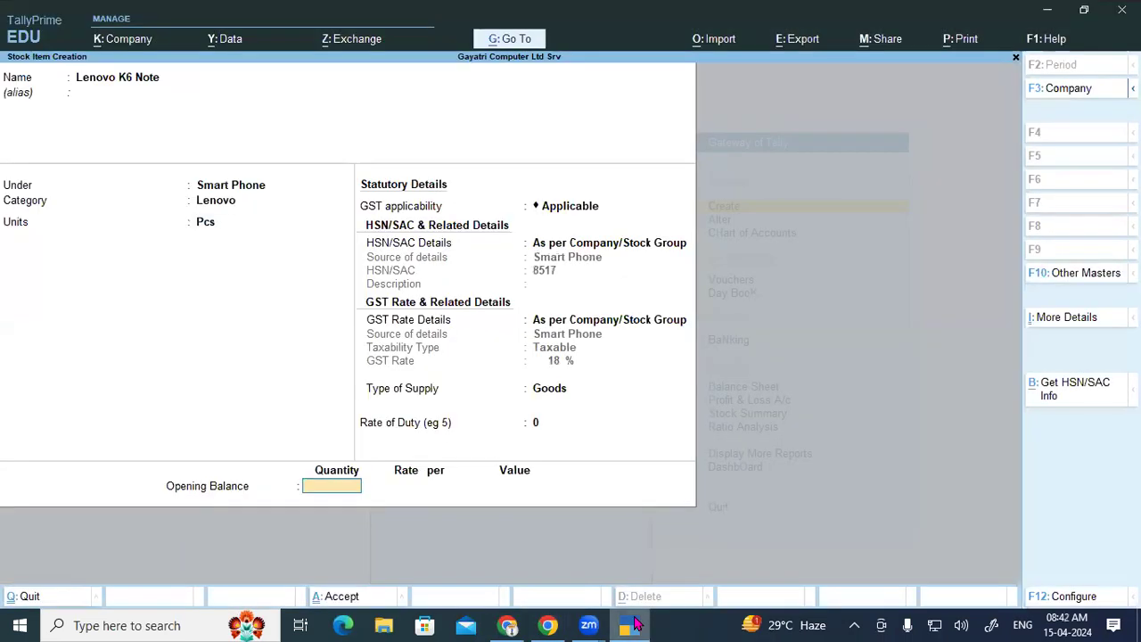
- Enter the Lenovo K6 Note opening balance as 4 Pcs in the Shop godown at a rate of 8000, and save the item
type("4")
key("Return")
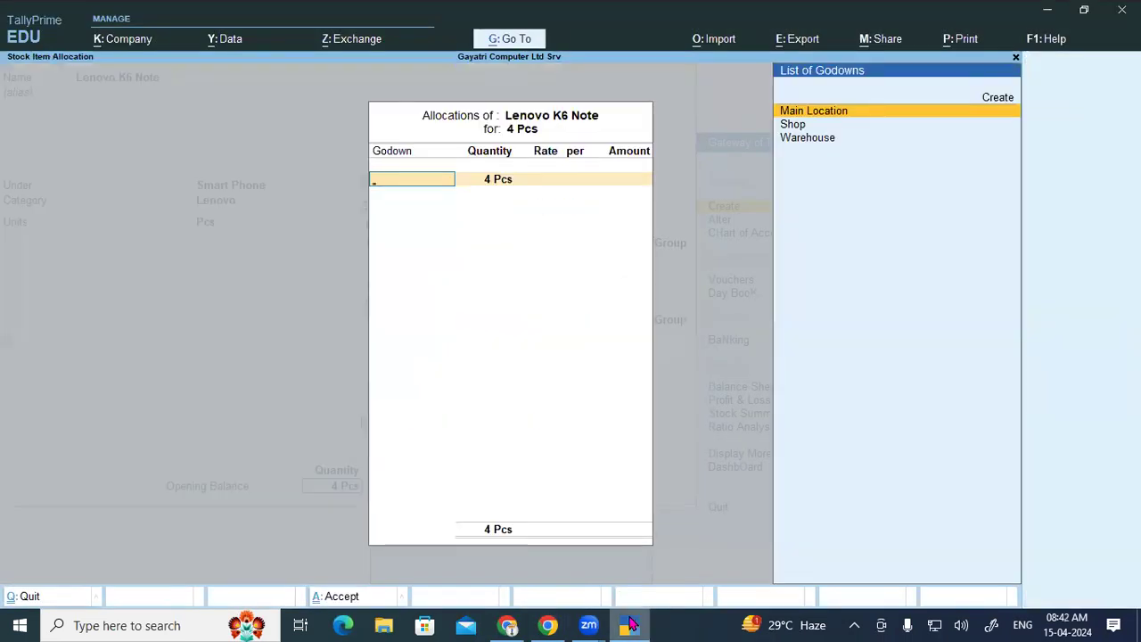
type("s")
key("Return")
key("Return")
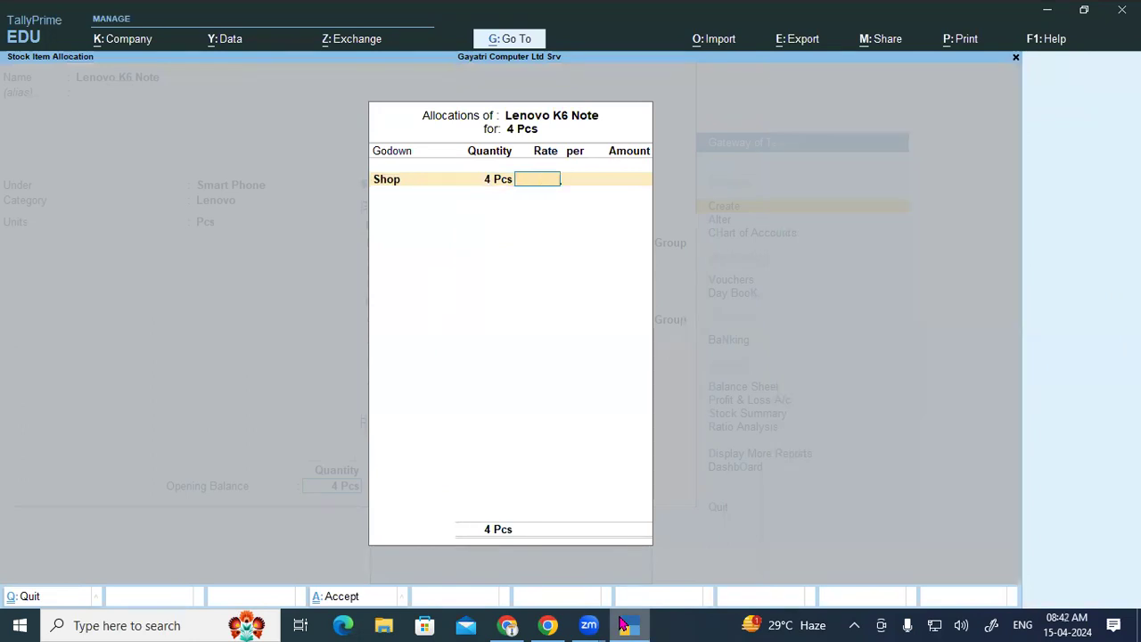
type("8000")
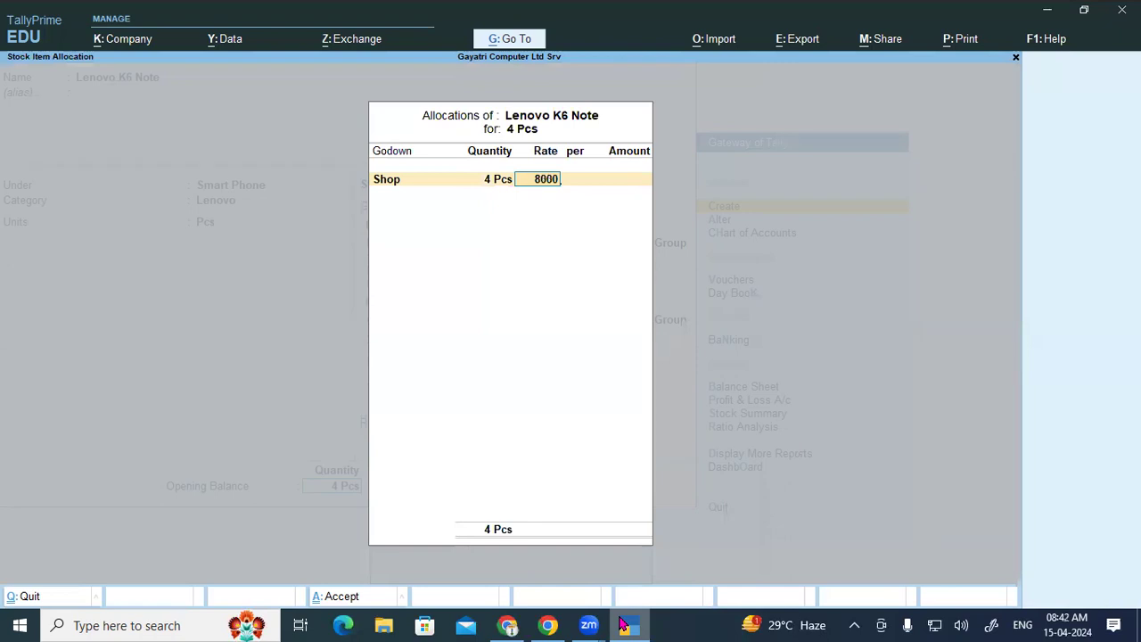
key("Return")
key("Return")
key("Return")
key("Return")
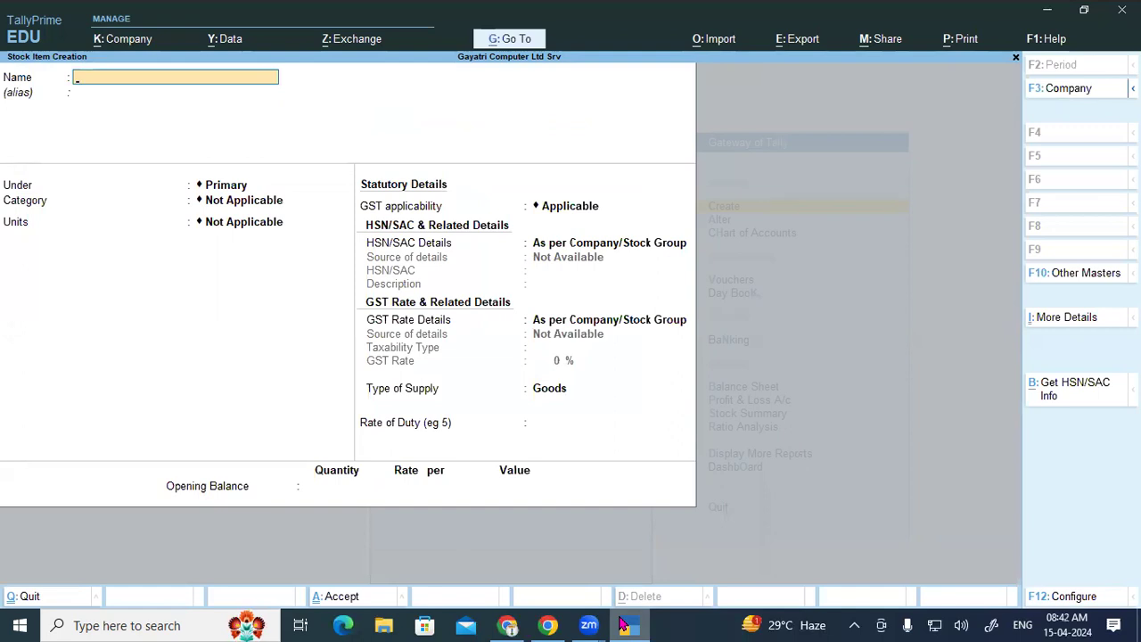
- Check the second item in the stock table and name the new stock item Hauwei P30 Pro, without an alias
left_click(624, 625)
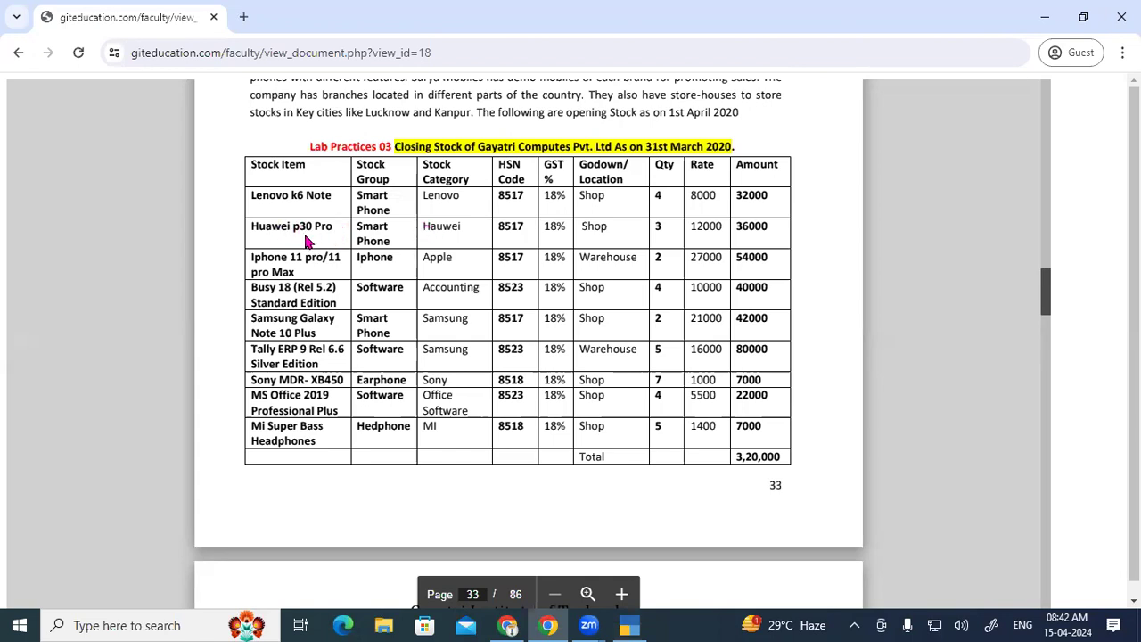
left_click(629, 625)
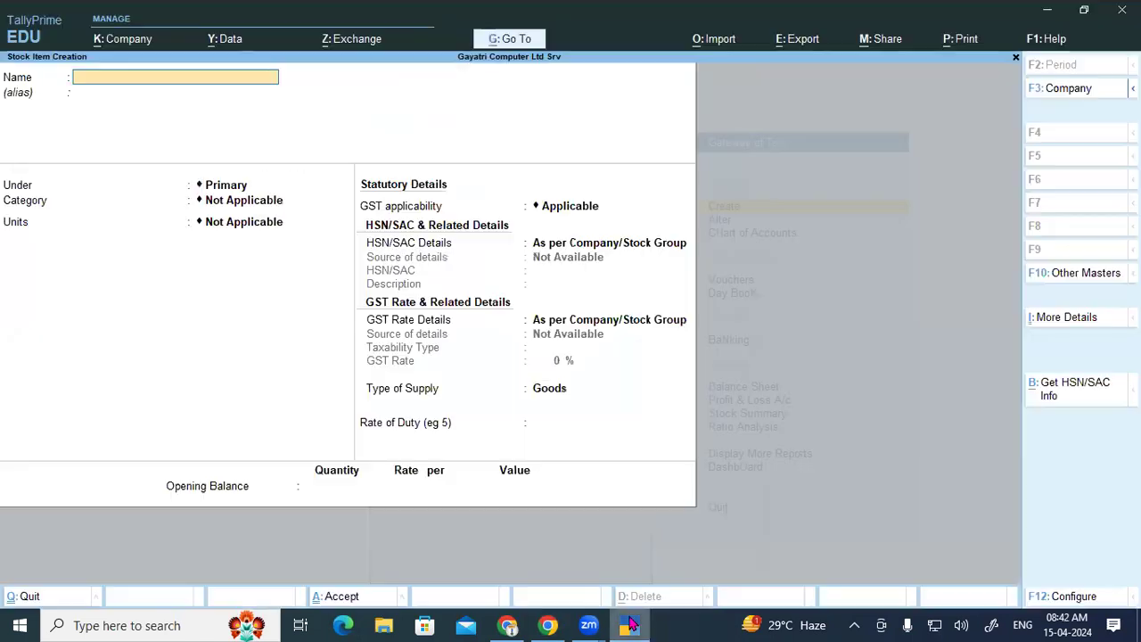
type("Hauwei P3")
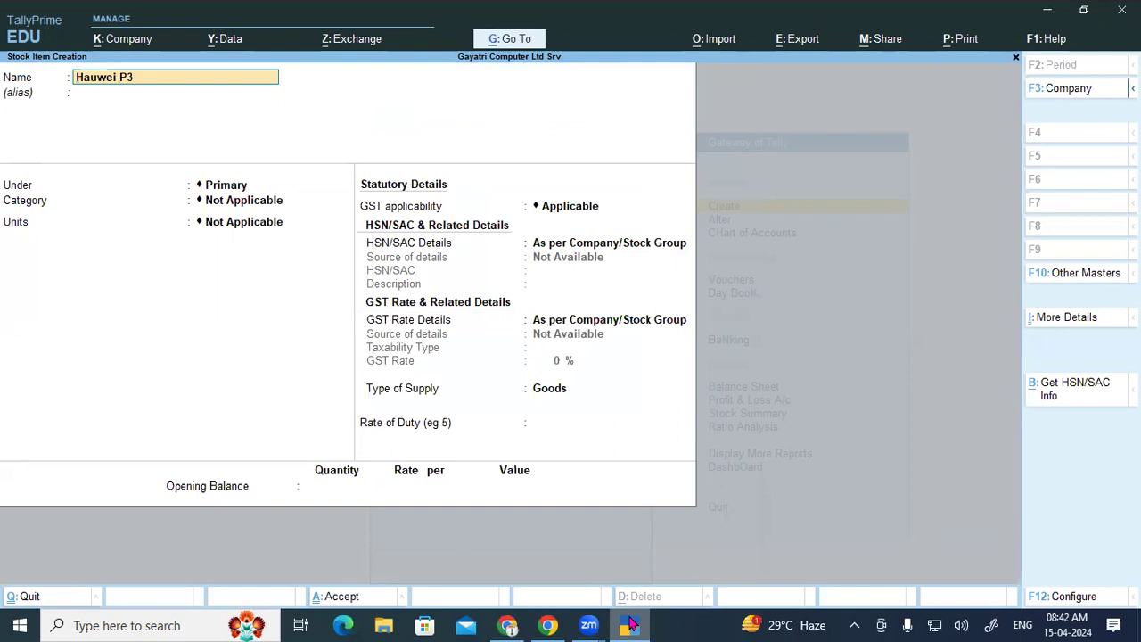
type("0 Pro")
key("Return")
key("Return")
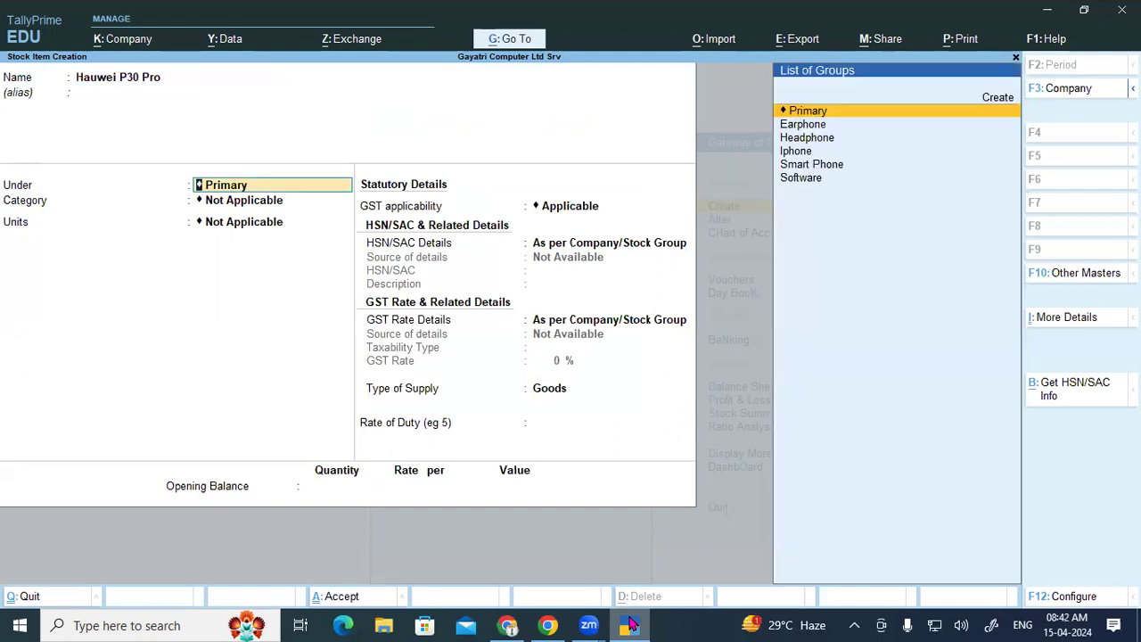
- Place Hauwei P30 Pro under Smart Phone with category Hauwei and unit Pcs, keeping the default GST settings and duty rate 0
type("Sm")
key("Return")
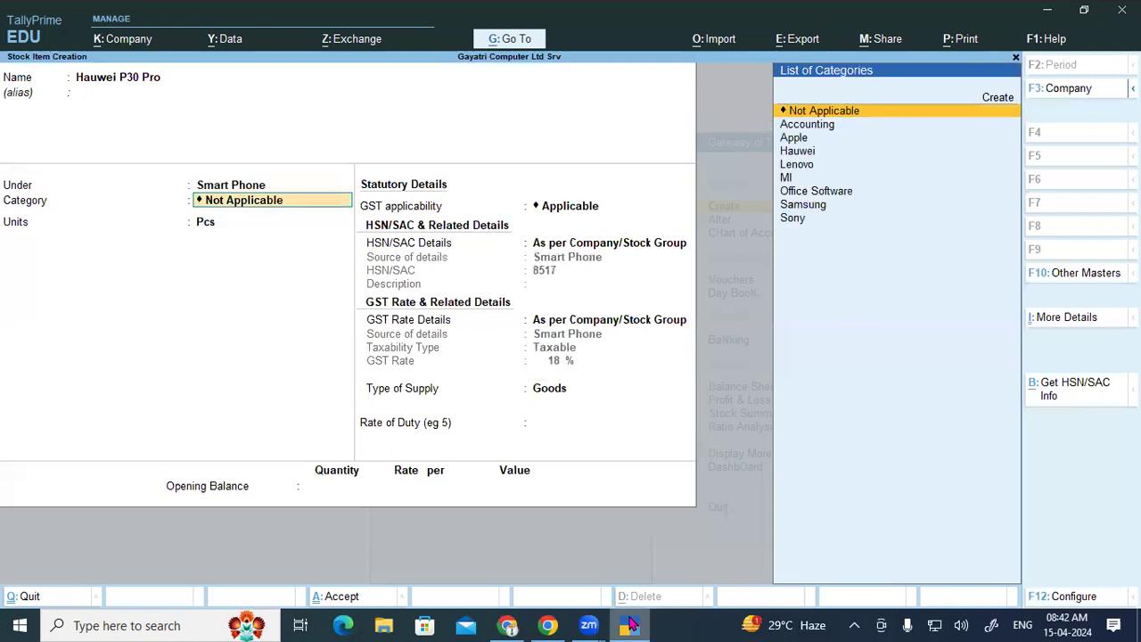
type("Ha")
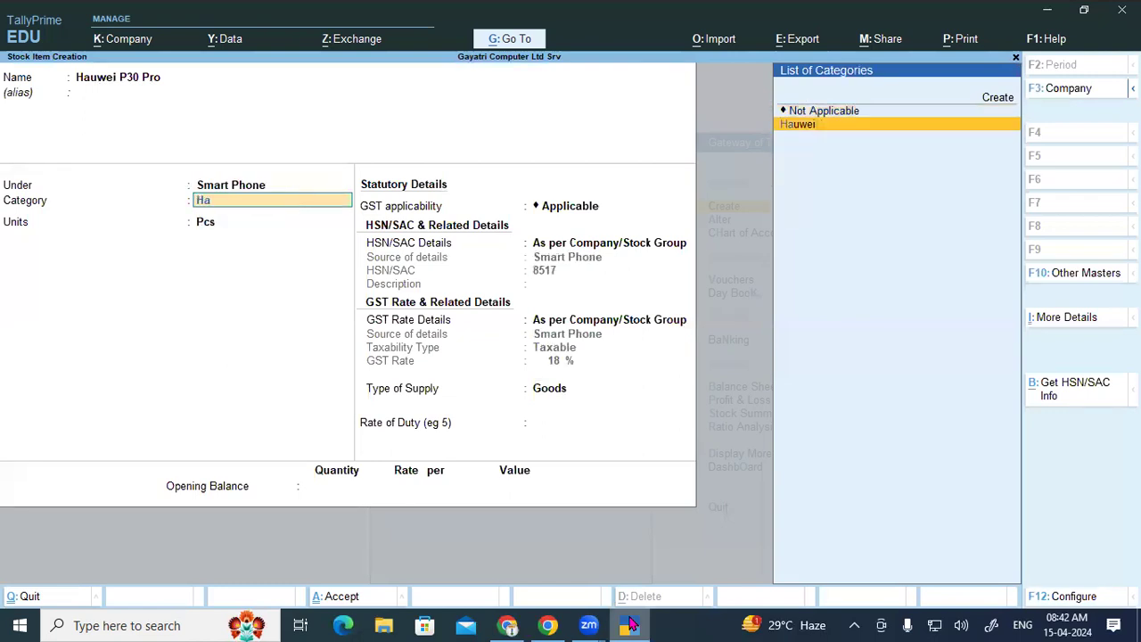
key("Return")
key("Return")
key("Return")
key("Return")
key("Return")
key("Return")
key("Return")
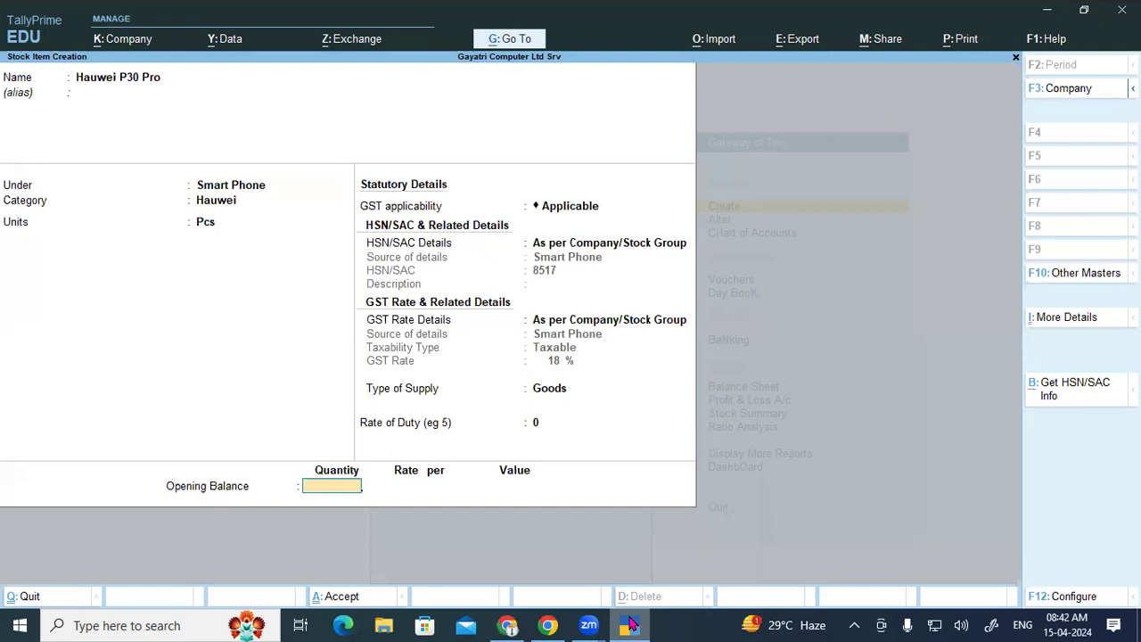
- Check the stock table and allocate an opening quantity of 3 Pcs of Hauwei P30 Pro to the Shop godown
left_click(630, 625)
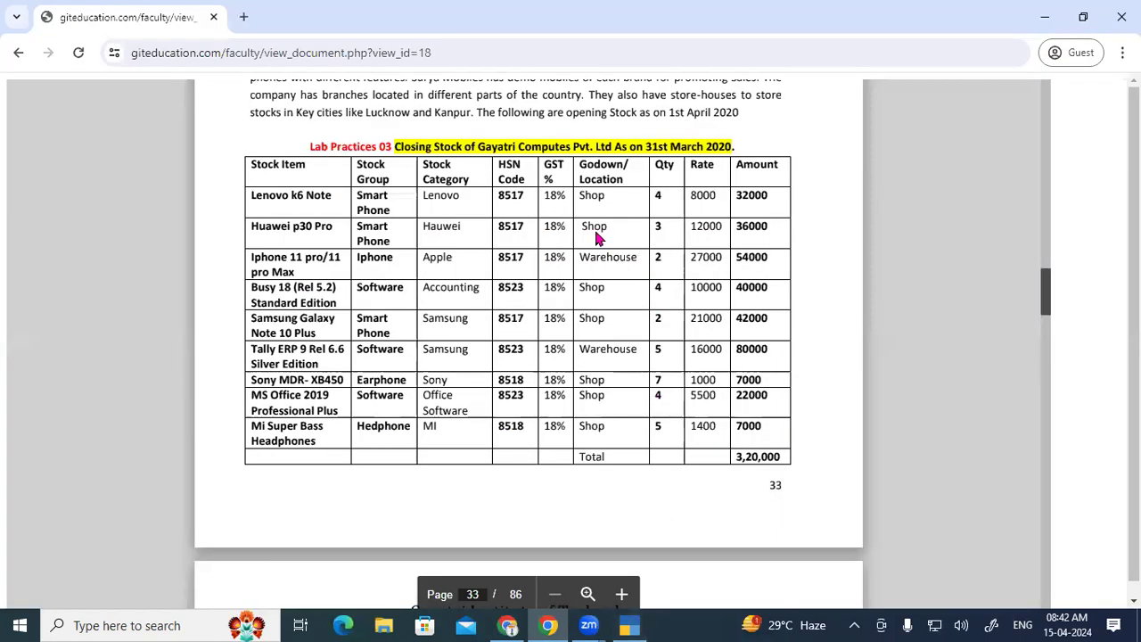
left_click(629, 625)
type("3")
key("Return")
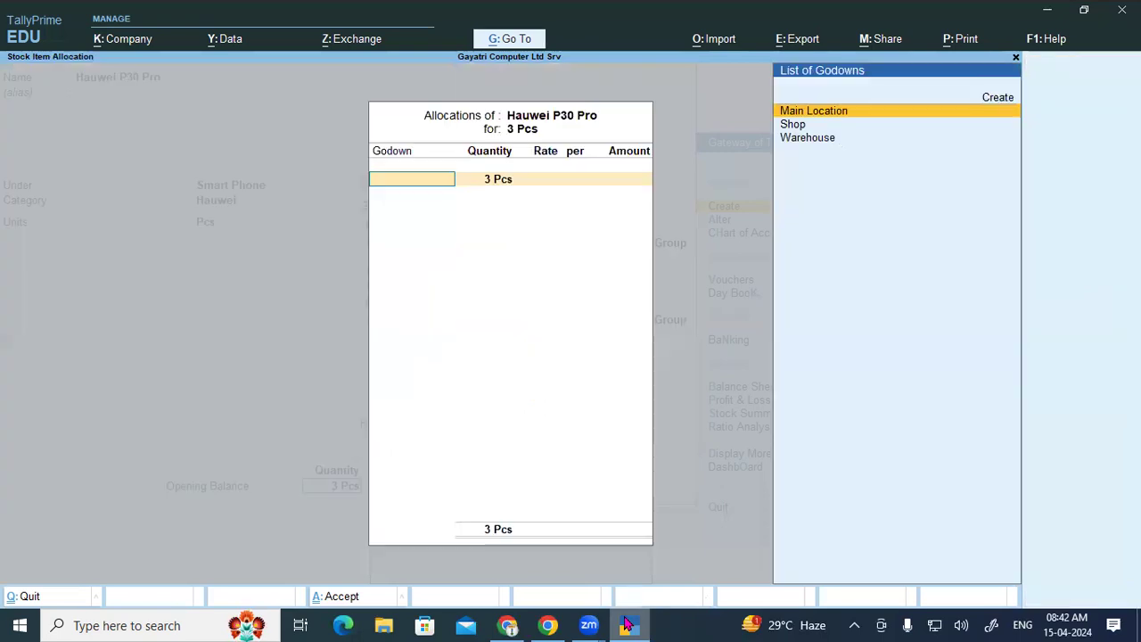
type("S")
key("Return")
key("Return")
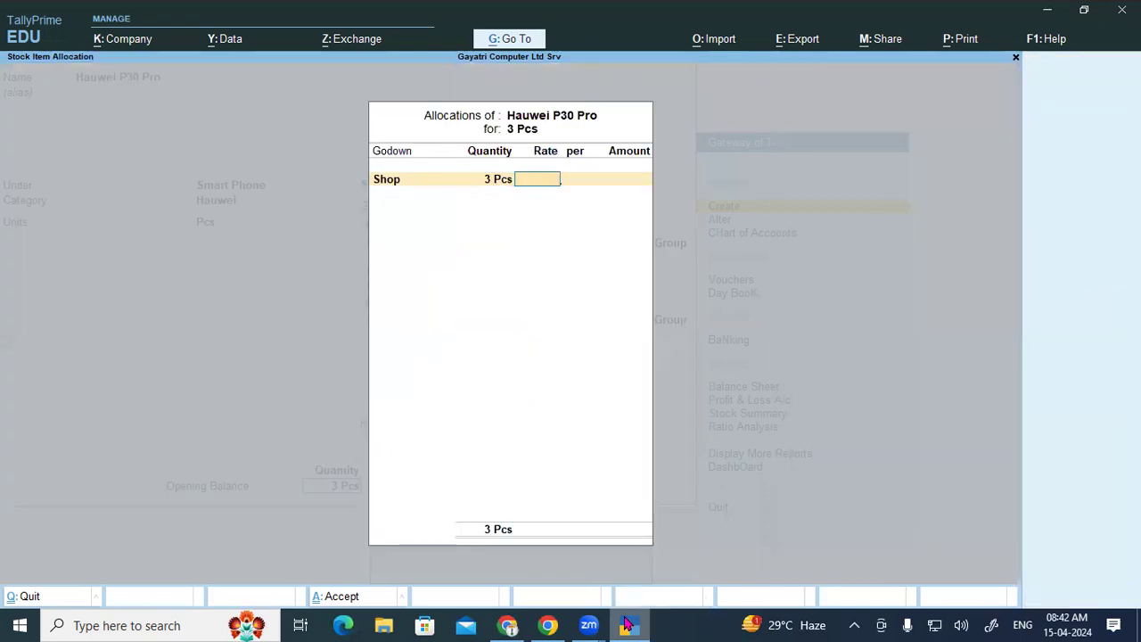
- Look up the Hauwei P30 Pro rate in the stock table, set it to 12000 per Pcs and save the item
left_click(628, 625)
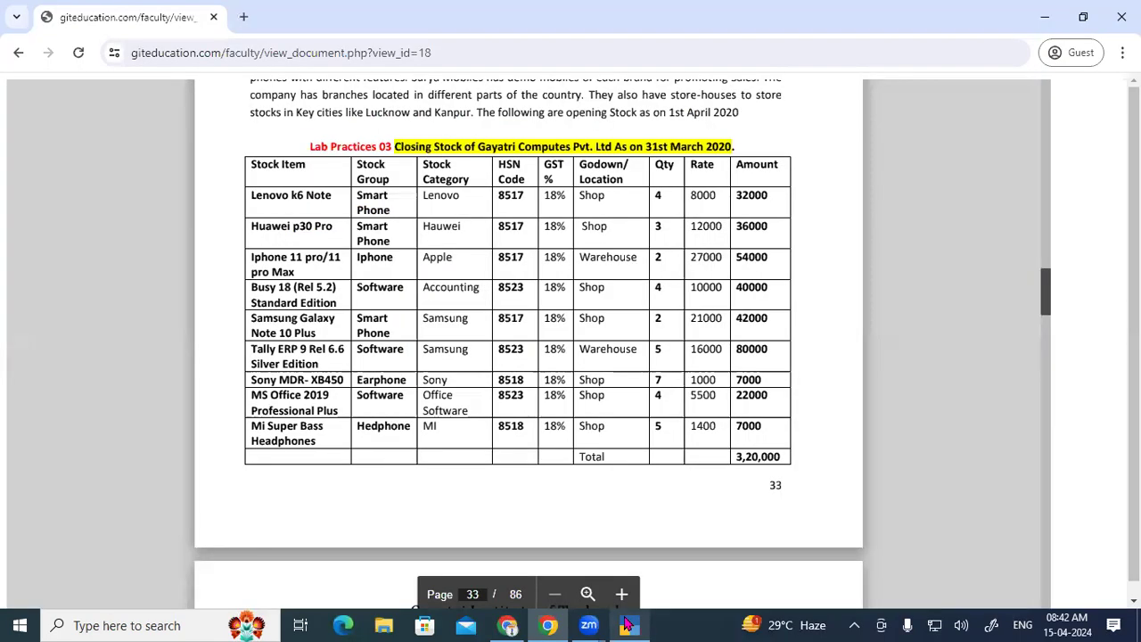
left_click(626, 625)
type("12000")
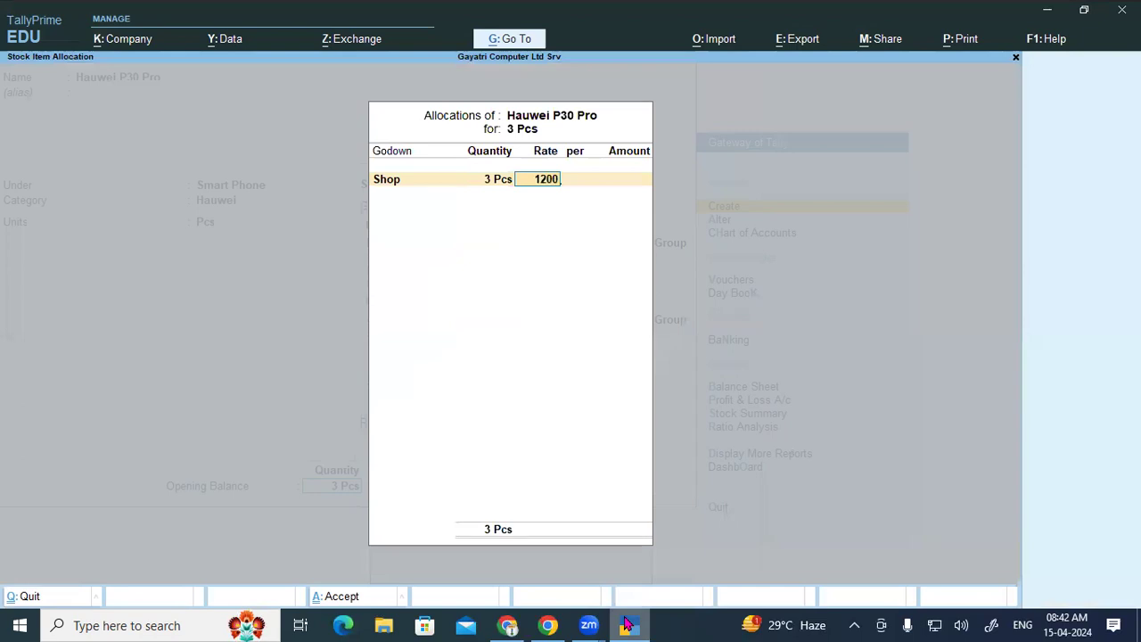
key("Return")
key("Return")
key("Return")
key("Return")
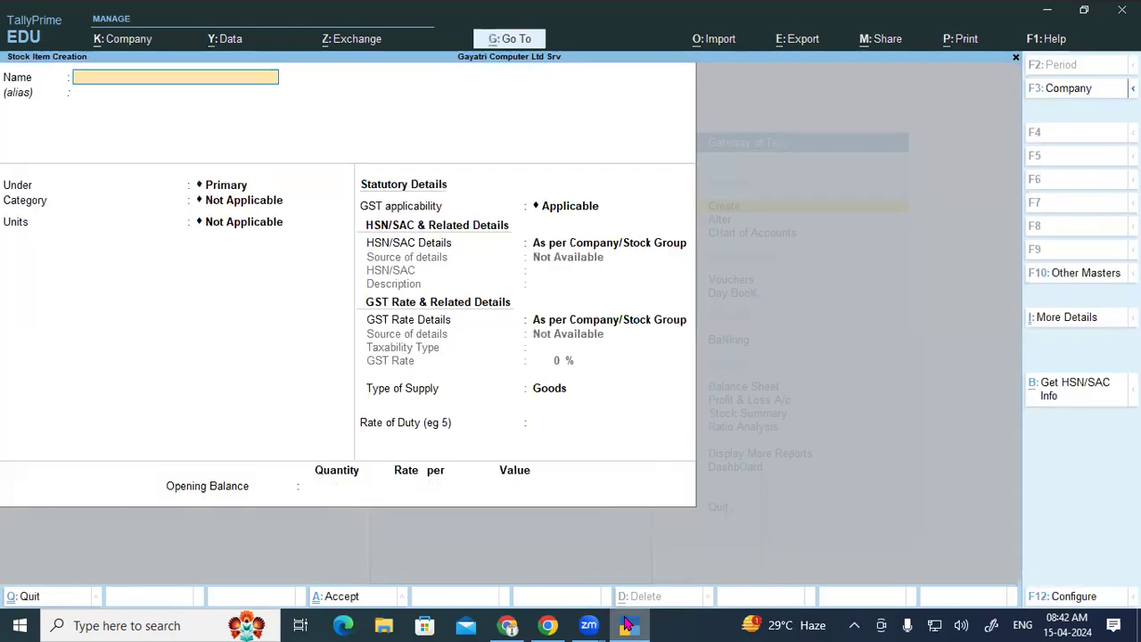
- Check the third item in the stock table and name the new stock item Iphone 11 Pro Max, without an alias
left_click(626, 625)
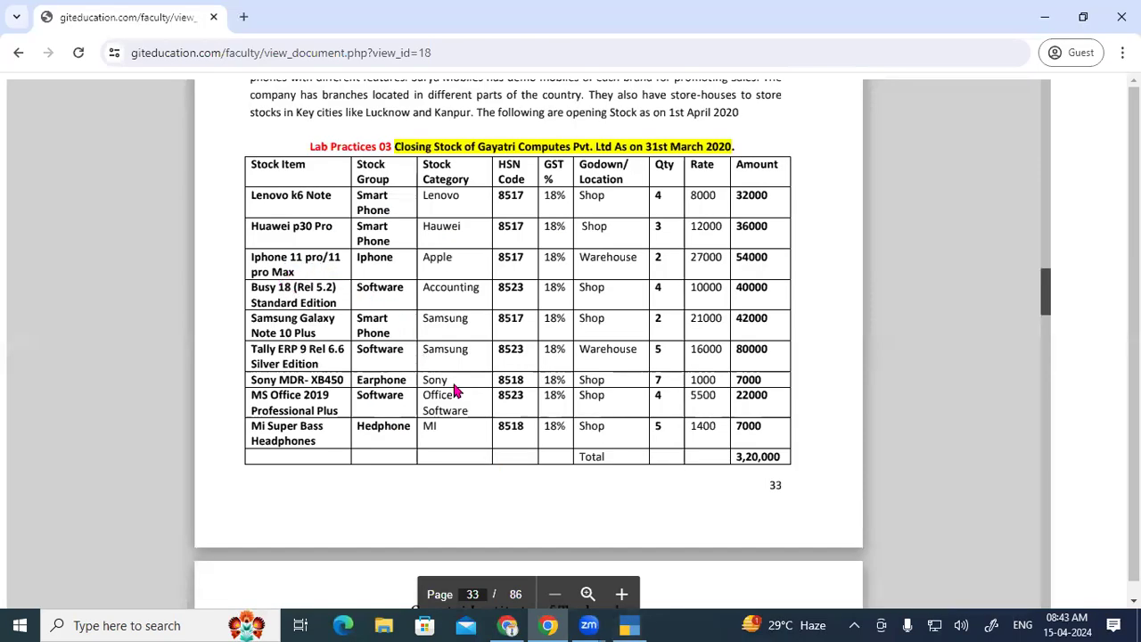
left_click(627, 624)
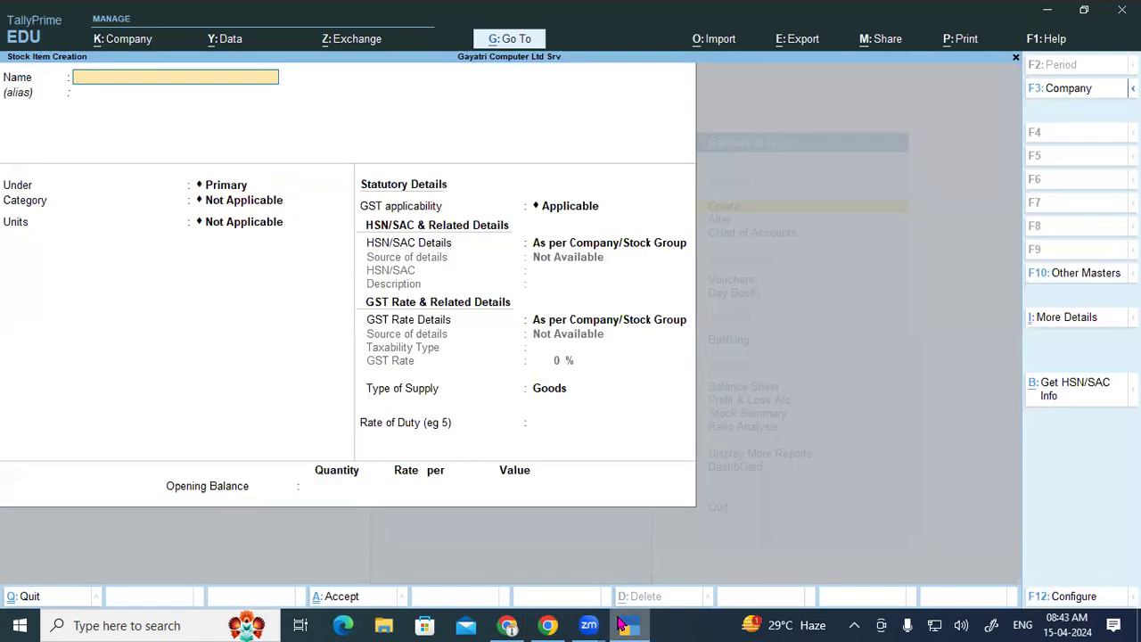
type("Iphone 11 Pro Max")
key("Return")
key("Return")
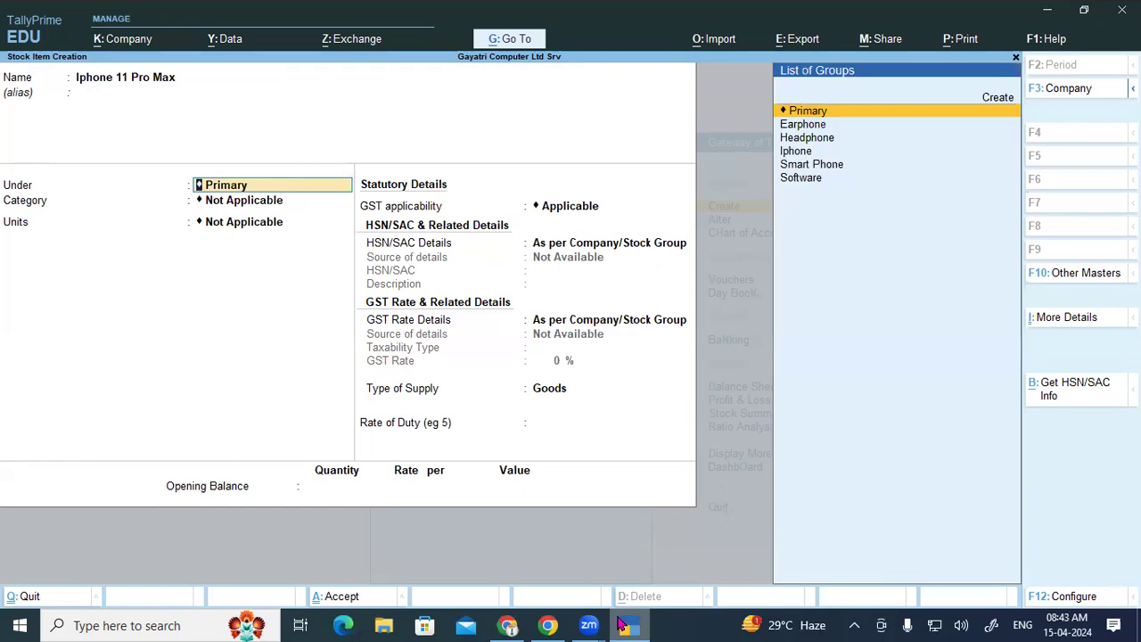
- Check the item's stock group in the table and place Iphone 11 Pro Max under Iphone with category Apple and unit Pcs
left_click(621, 624)
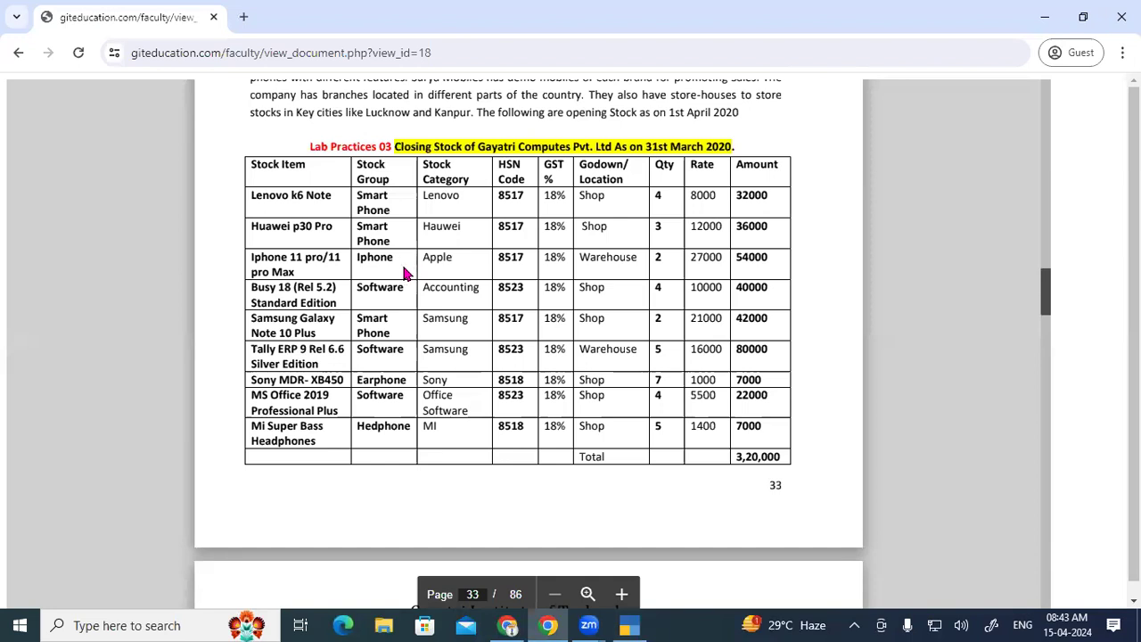
left_click(630, 624)
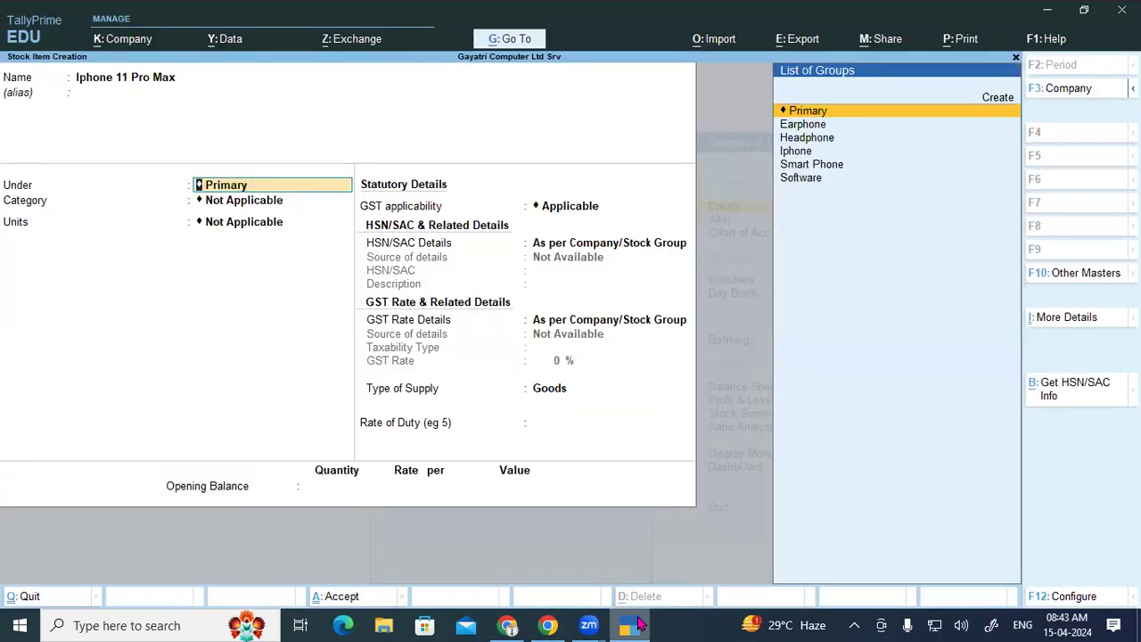
type("Ip")
key("Return")
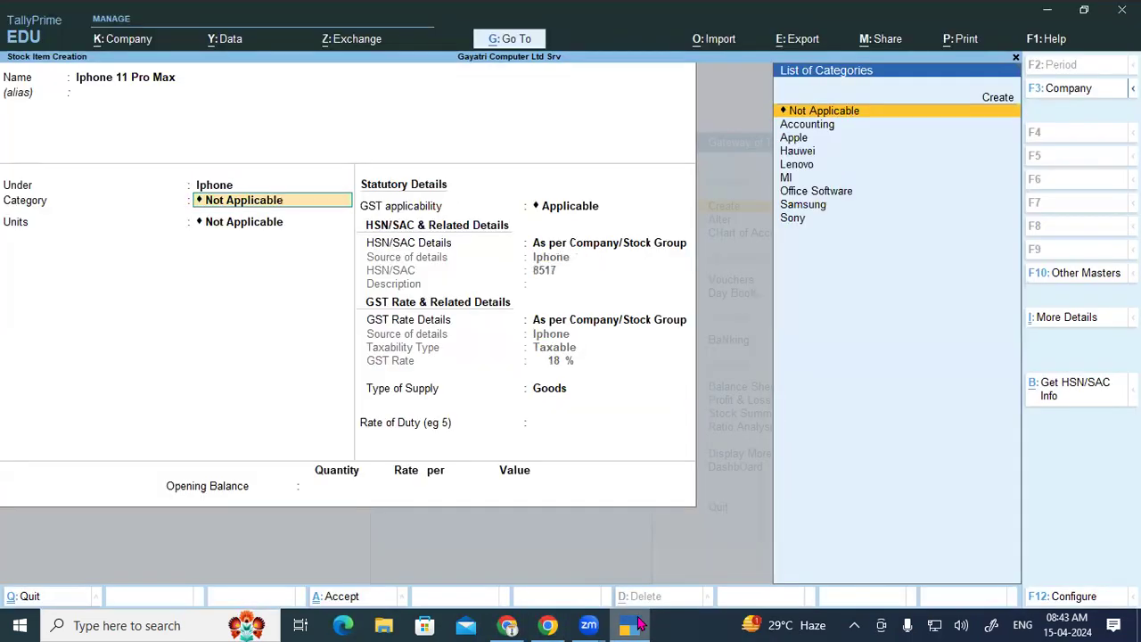
type("App")
key("Return")
key("Down")
key("Return")
- Keep the default GST settings for Iphone 11 Pro Max, with supply type Goods and duty rate 0
key("Return")
key("Return")
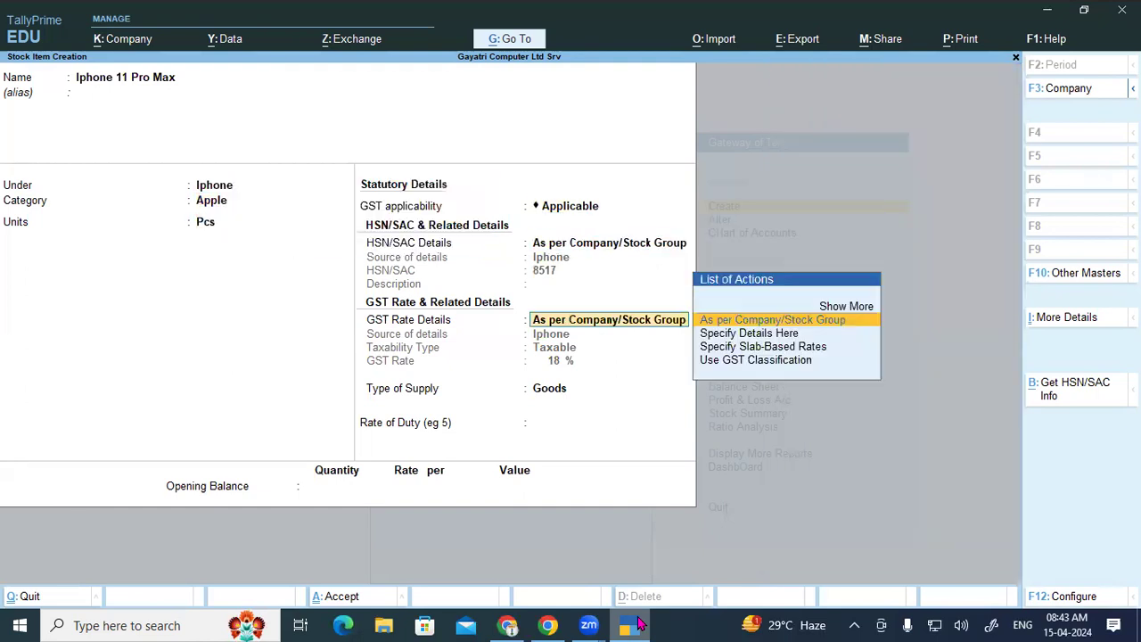
key("Return")
key("Return")
- Check the stock table and allocate an opening quantity of 2 Pcs of Iphone 11 Pro Max to the Warehouse godown
left_click(638, 626)
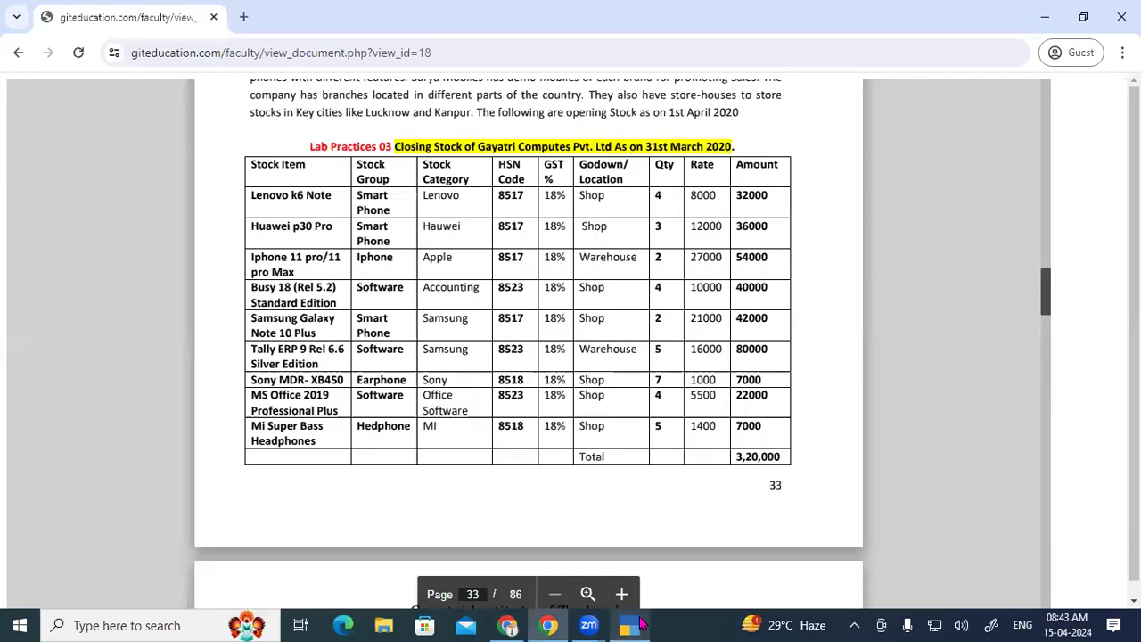
left_click(638, 626)
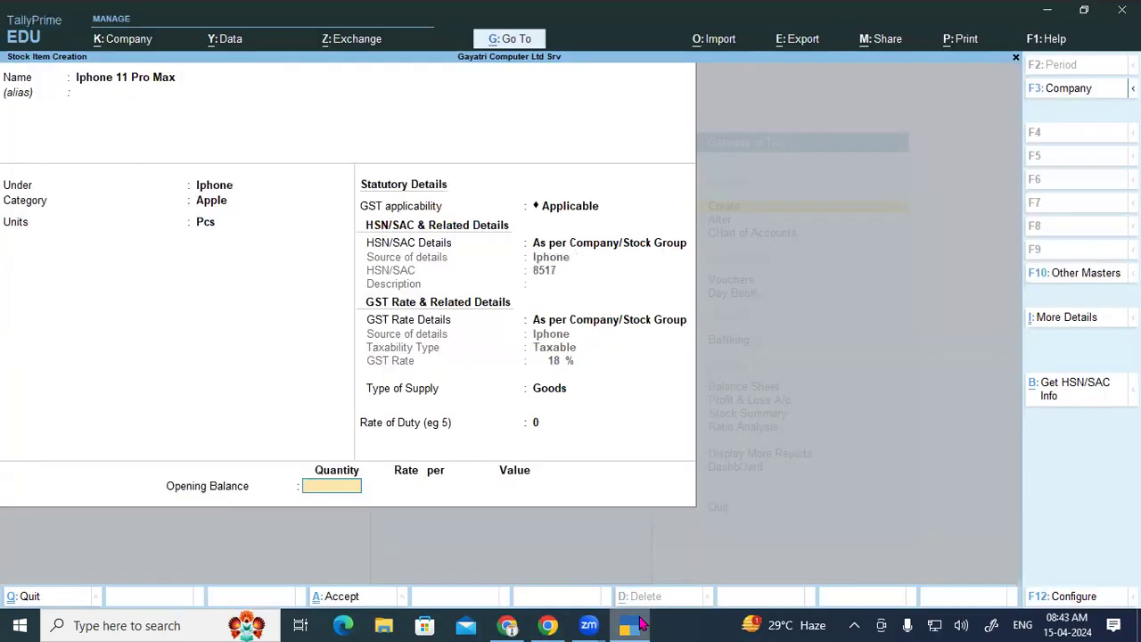
type("2")
key("Return")
type("W")
key("Return")
key("Return")
- Set the Iphone 11 Pro Max opening rate to 27000 per Pcs and save the item
type("27000")
key("Return")
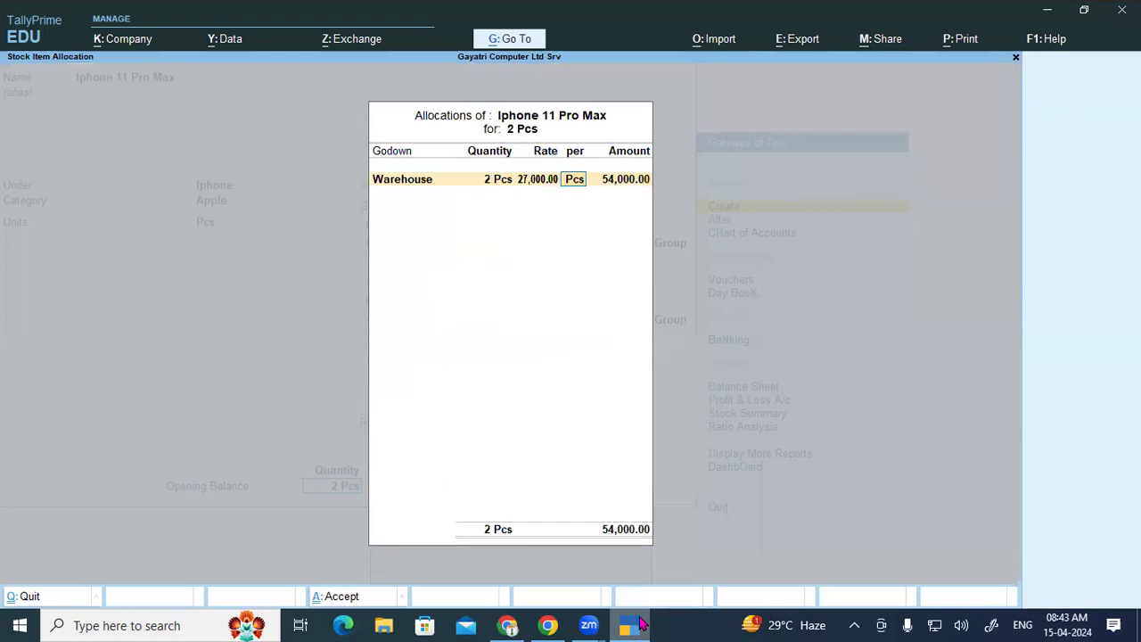
key("Return")
key("Return")
key("Return")
key("Return")
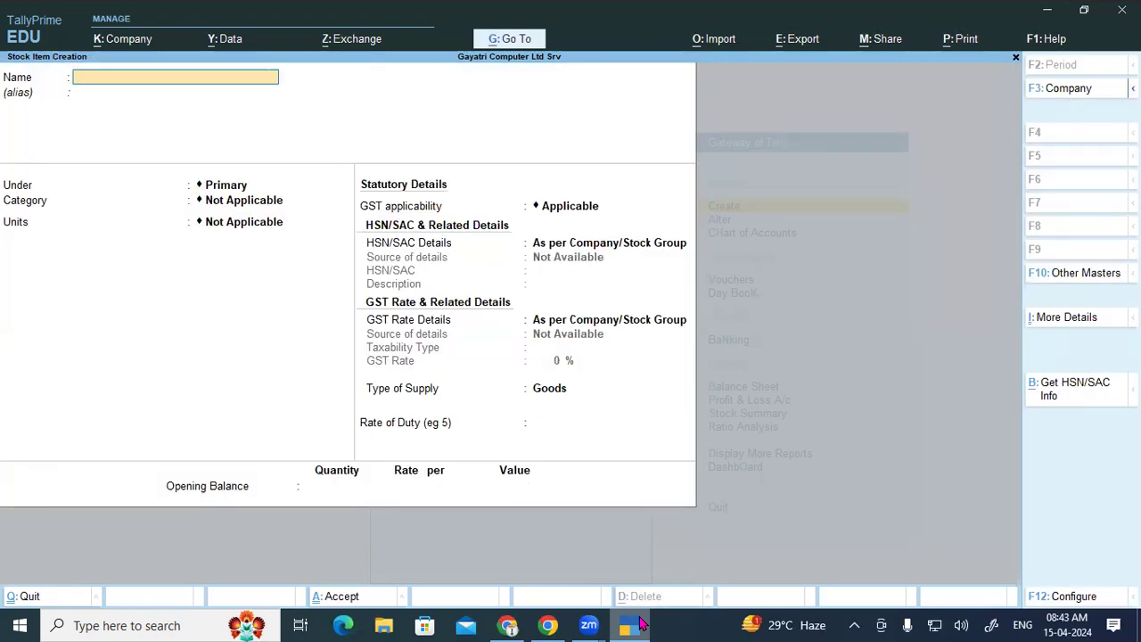
- Name the new stock item Busy 18 ( Rel 5.2) Standard Edition from the fourth row of the stock table, without an alias
left_click(641, 624)
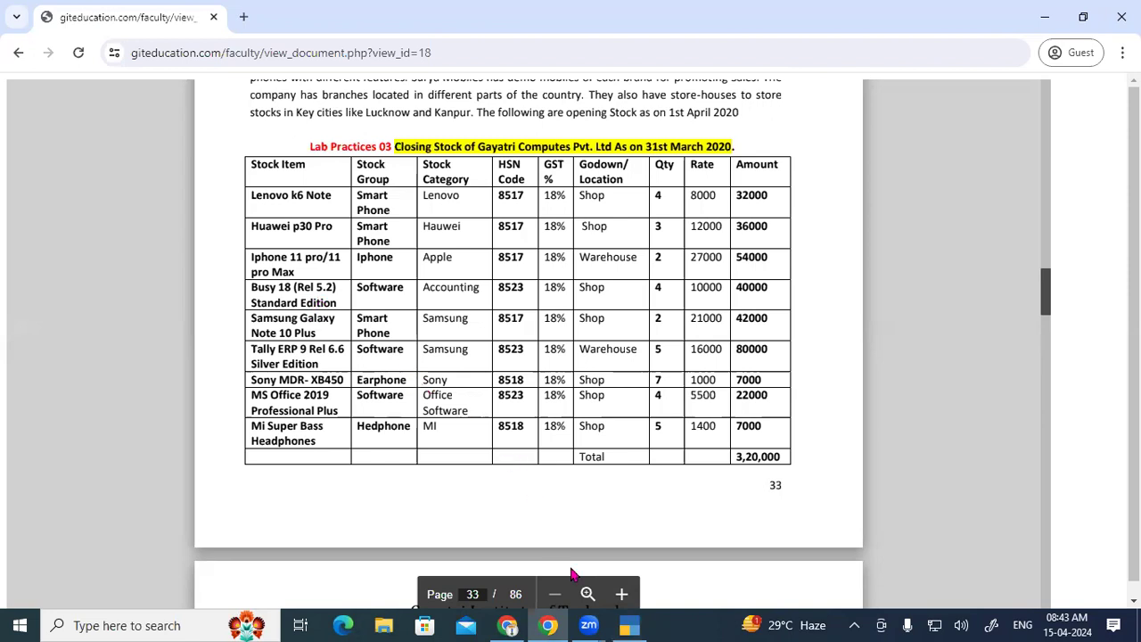
left_click(635, 624)
type("Busy 1")
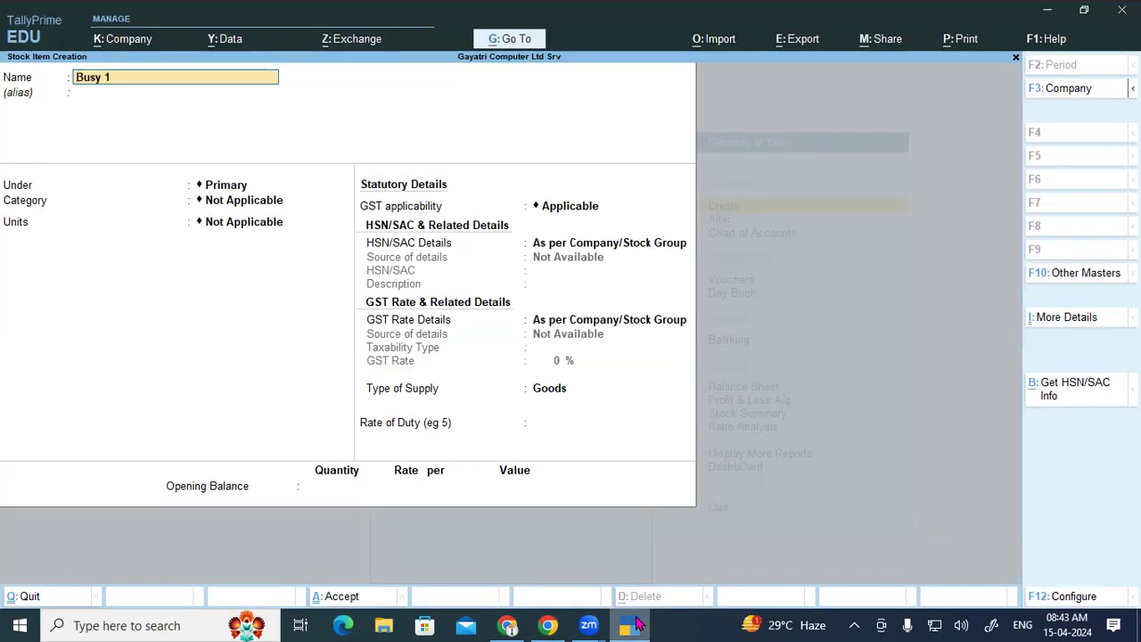
type("8 ( Rel 5.2)")
left_click(636, 624)
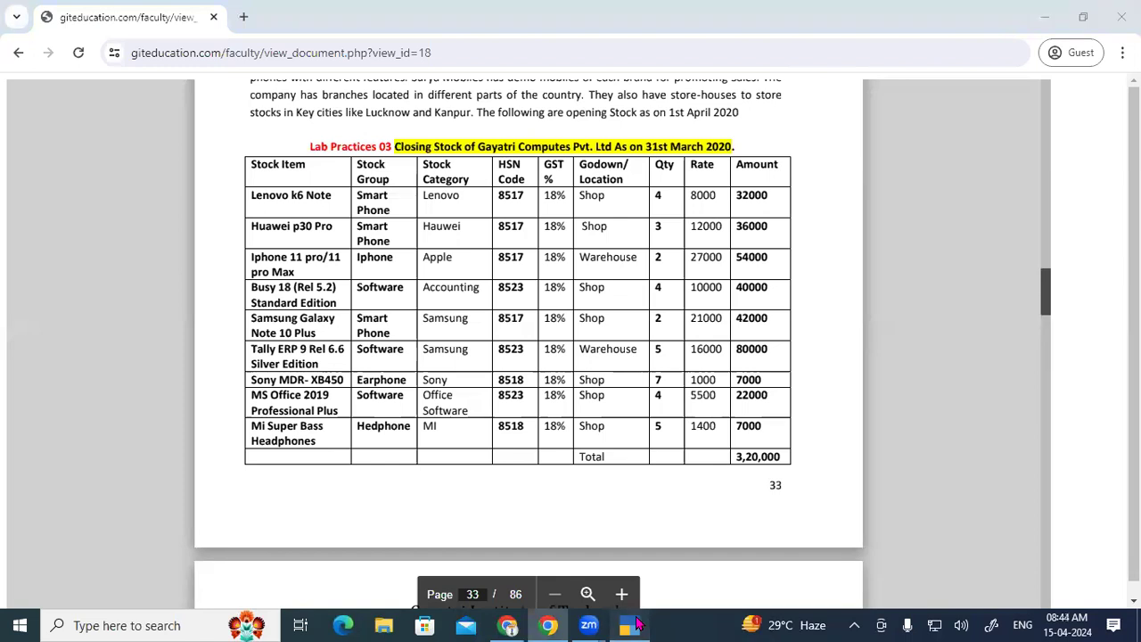
left_click(637, 624)
type("Stan")
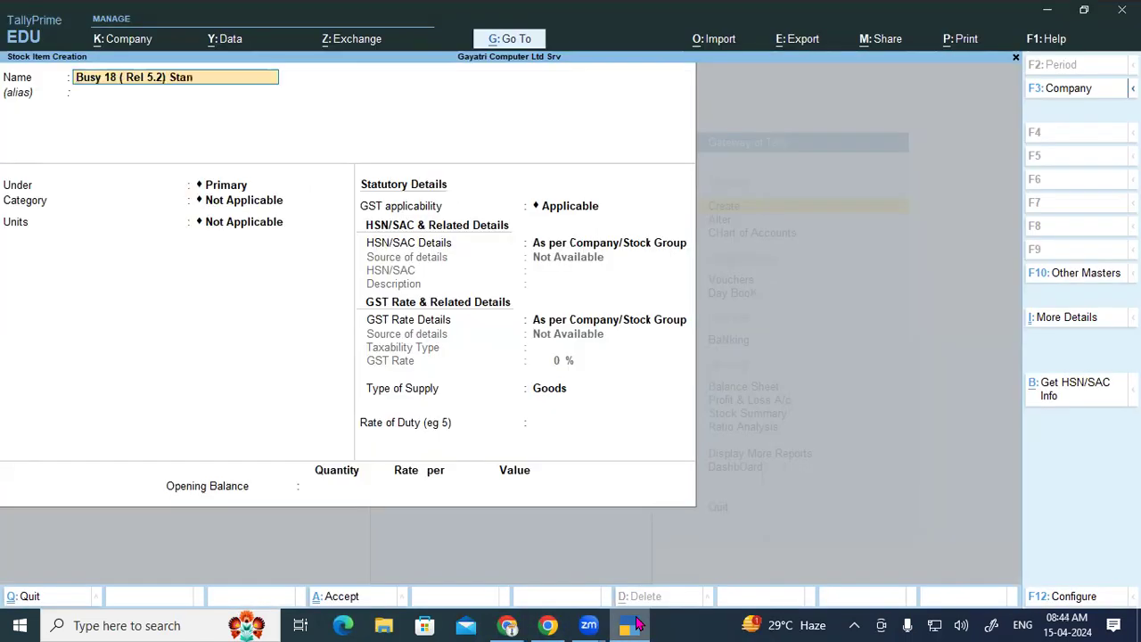
type("dard Edition")
key("Return")
key("Return")
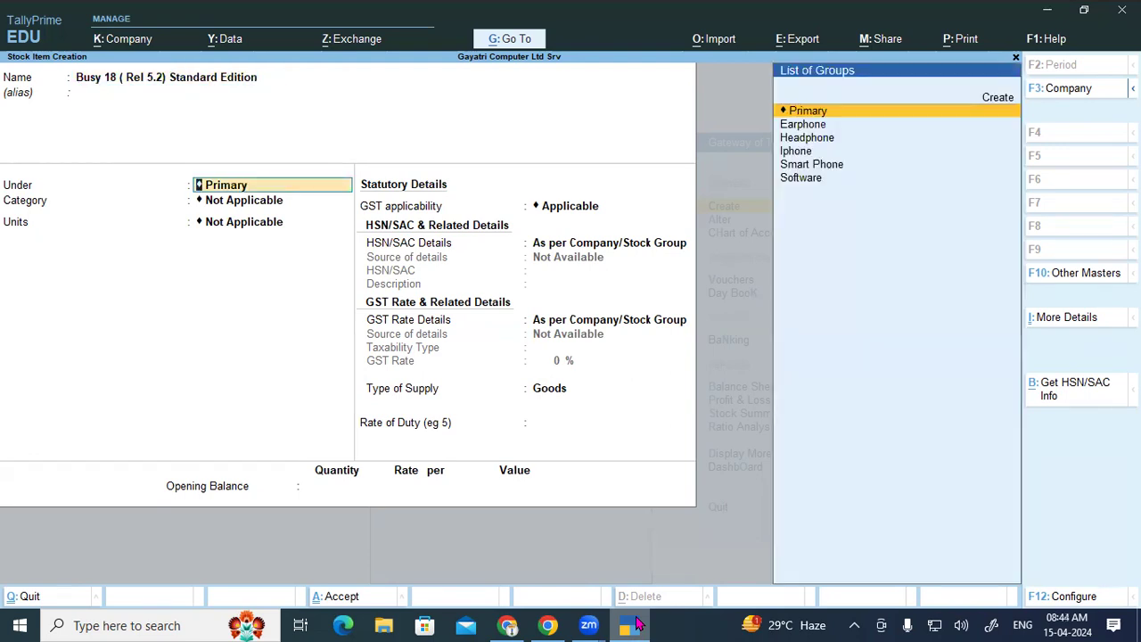
- Place the Busy 18 item under the Software stock group
key("Down")
key("Down")
key("Down")
key("Down")
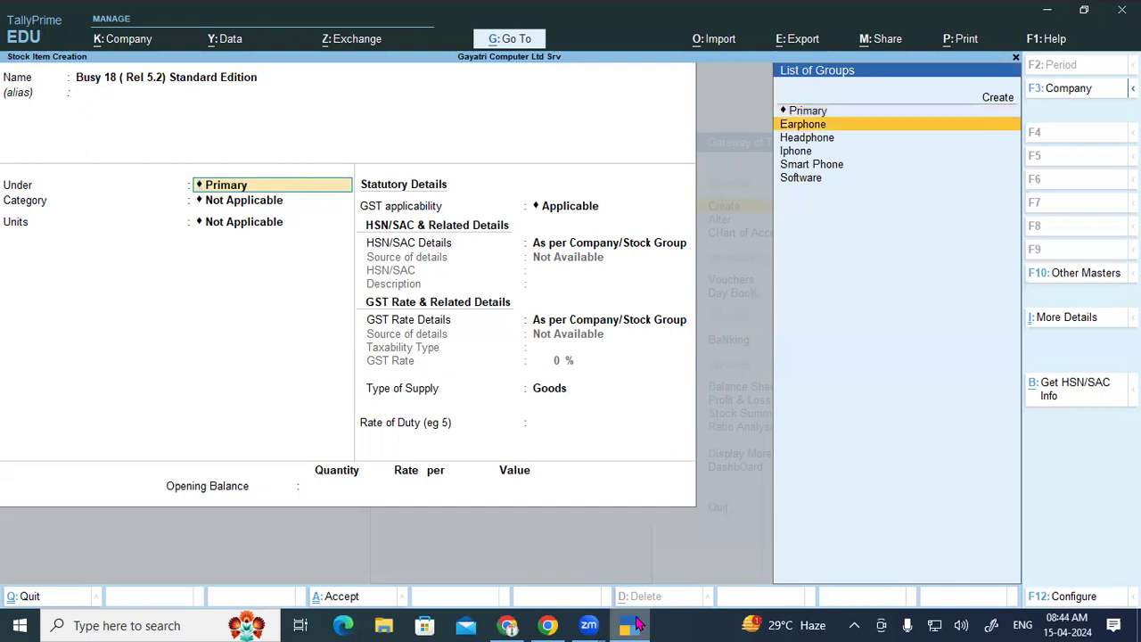
key("Down")
key("Return")
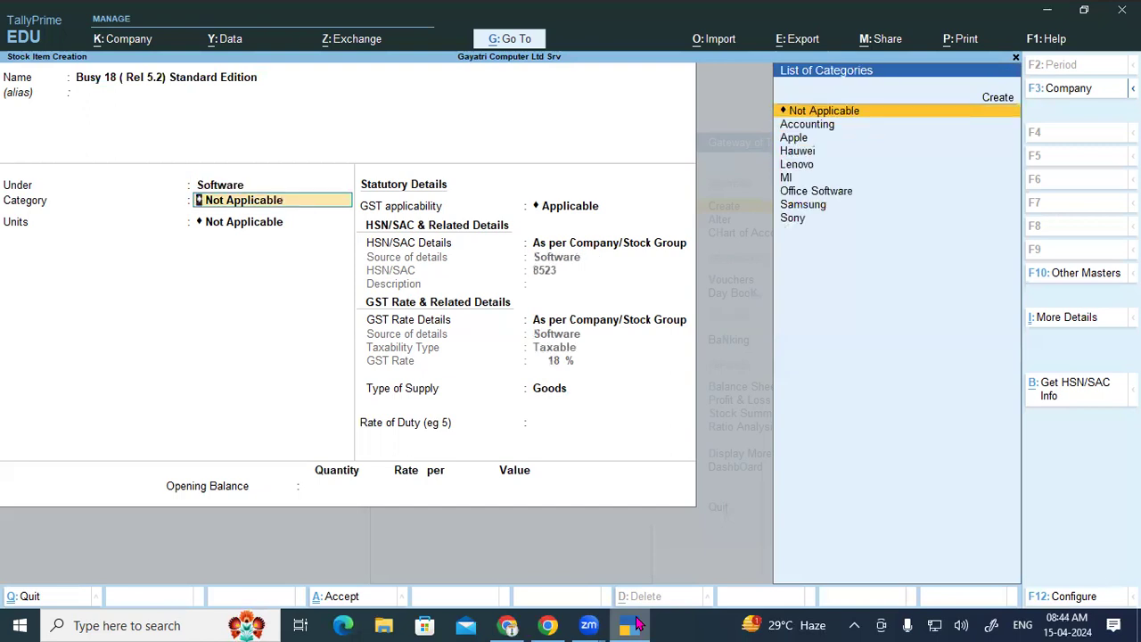
- Assign the Busy 18 item the Accounting category and Pcs unit, keeping the default statutory details
key("Down")
key("Return")
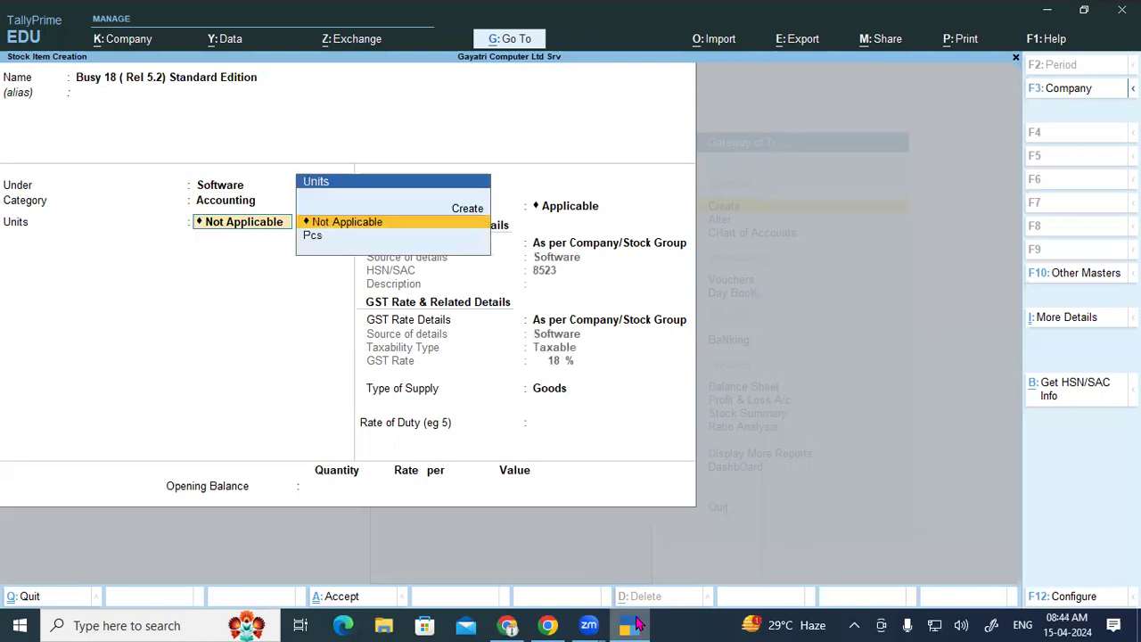
key("Down")
key("Return")
key("Return")
key("Return")
key("Return")
key("Return")
key("Return")
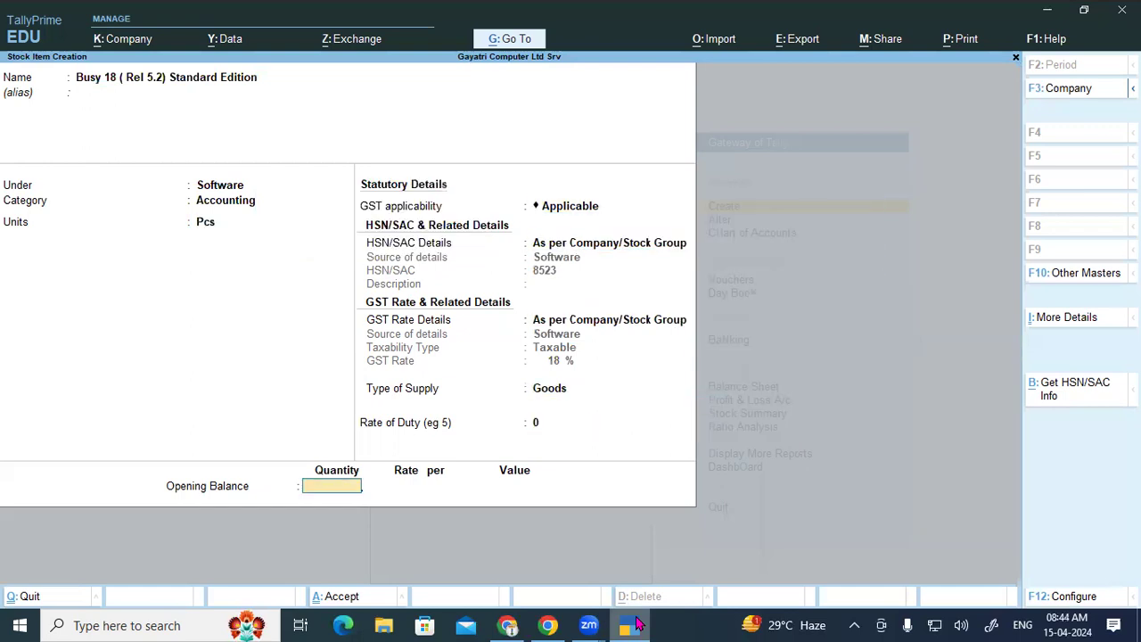
- Clear the opening quantity of the Busy 18 item and save it without an opening balance
key("Return")
key("Escape")
type("4")
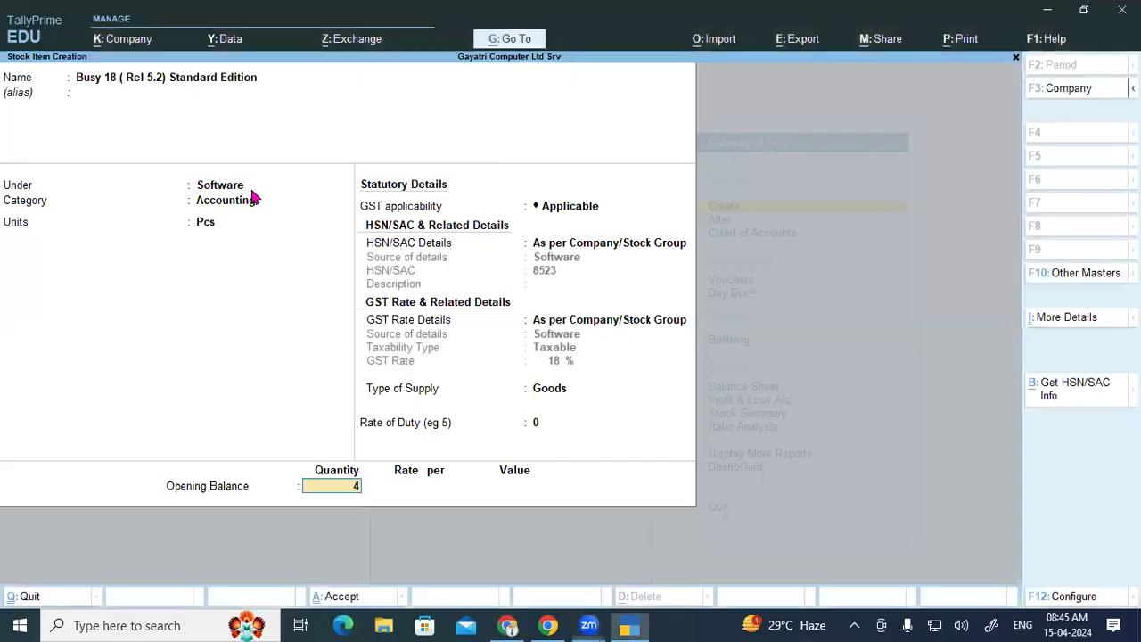
left_click(252, 189)
left_click(348, 489)
key("BackSpace")
key("Return")
key("Return")
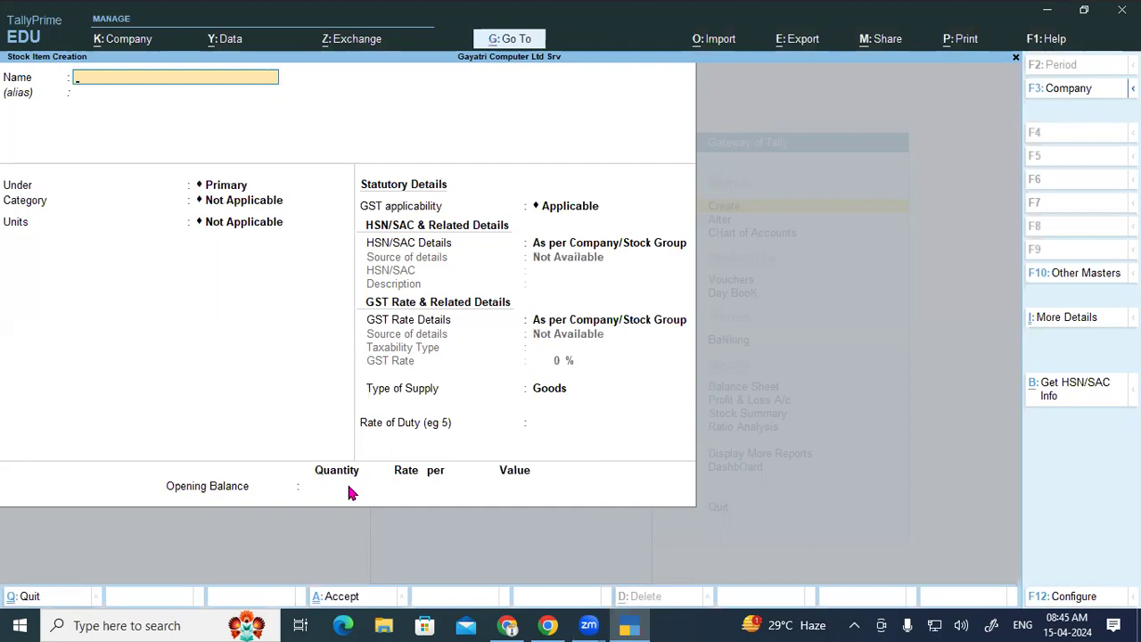
- Leave stock item creation and open the Busy 18 ( Rel 5.2) Standard Edition item for alteration
key("Escape")
key("Escape")
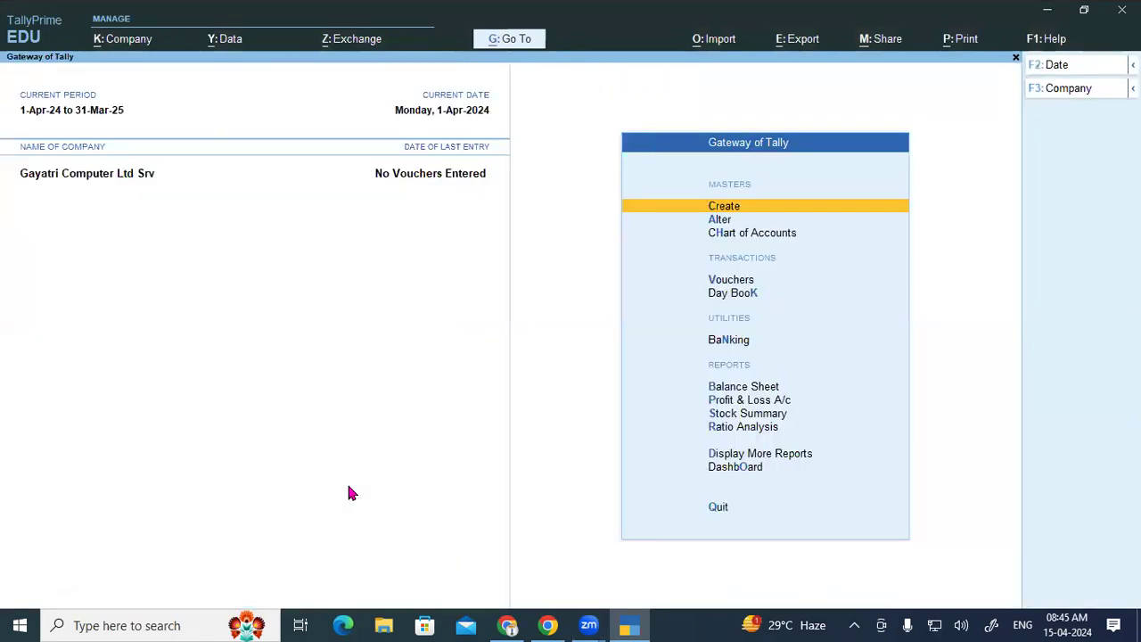
key("Down")
key("Return")
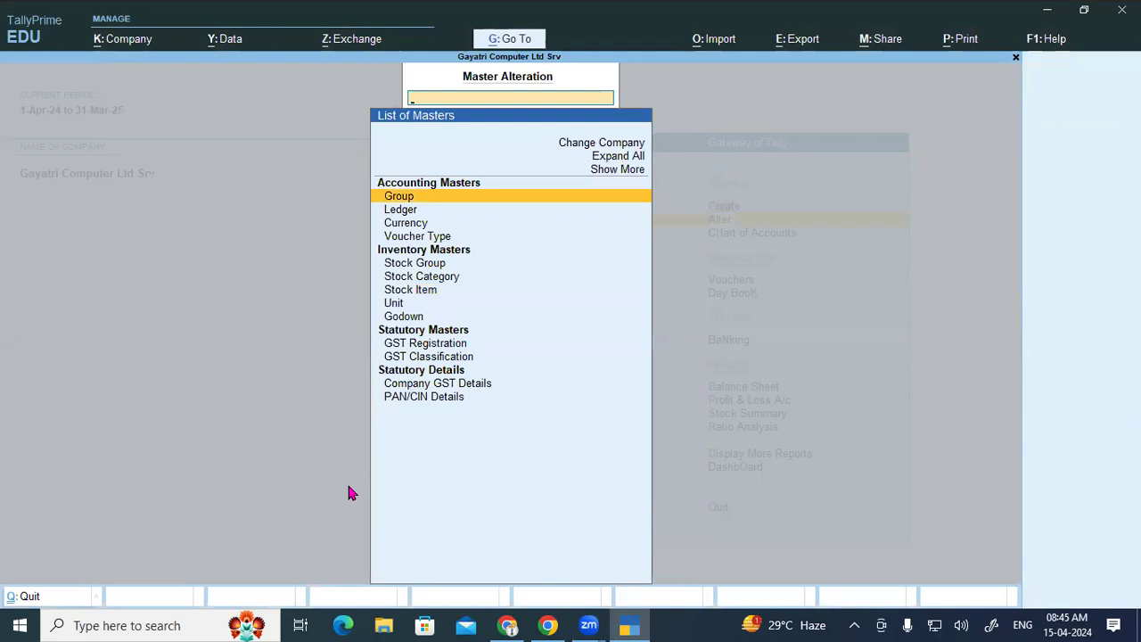
key("Down")
key("Down")
key("Down")
key("Down")
key("Down")
key("Down")
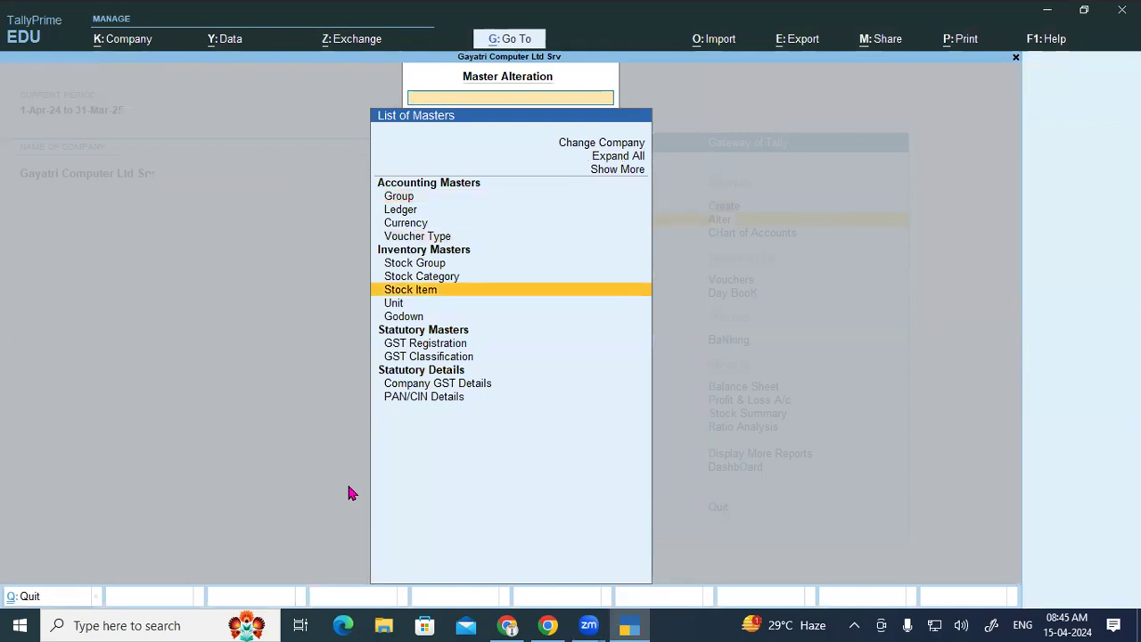
key("Return")
key("Return")
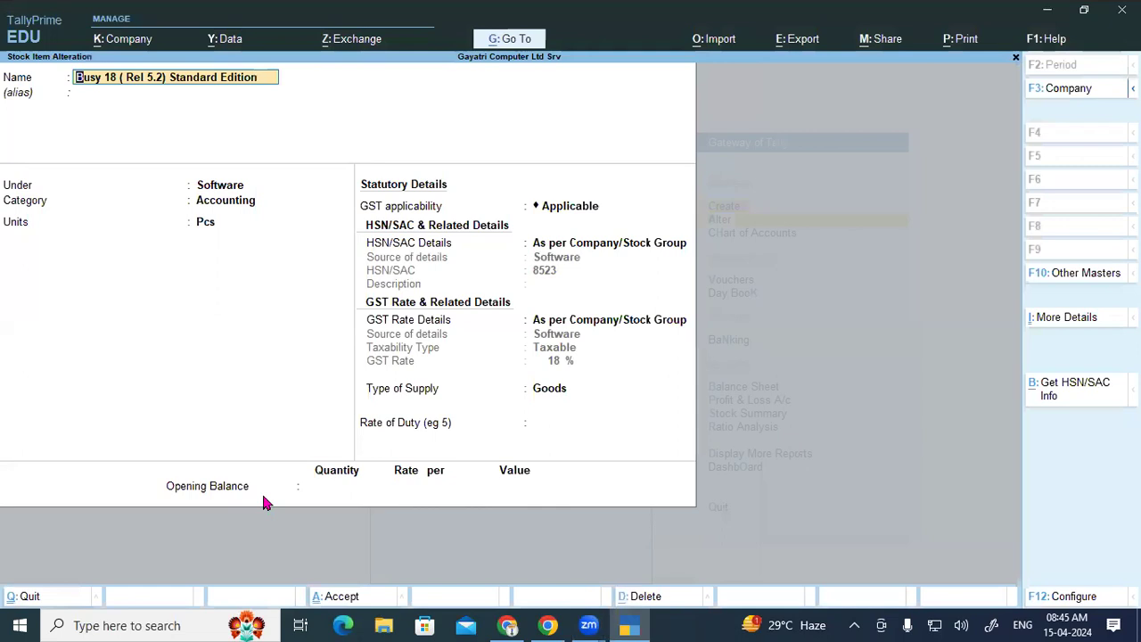
- Set the opening balance quantity of the Busy 18 item to 4 Pcs
key("Return")
key("Return")
key("Return")
key("Return")
key("Return")
key("Return")
key("Return")
key("Return")
key("Return")
key("Return")
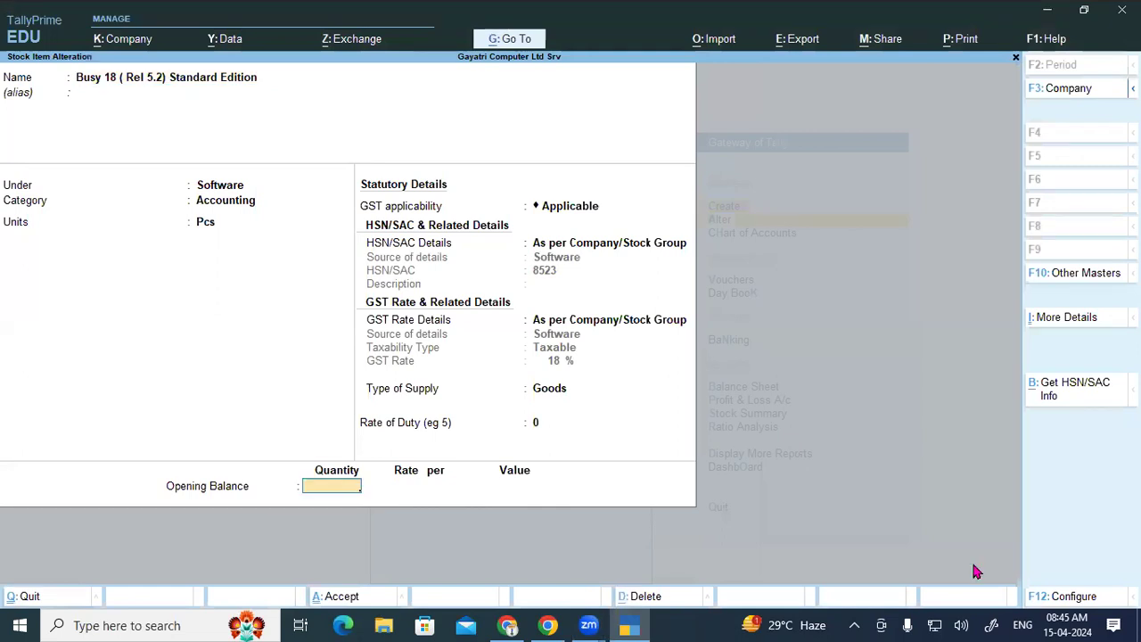
type("4")
key("Return")
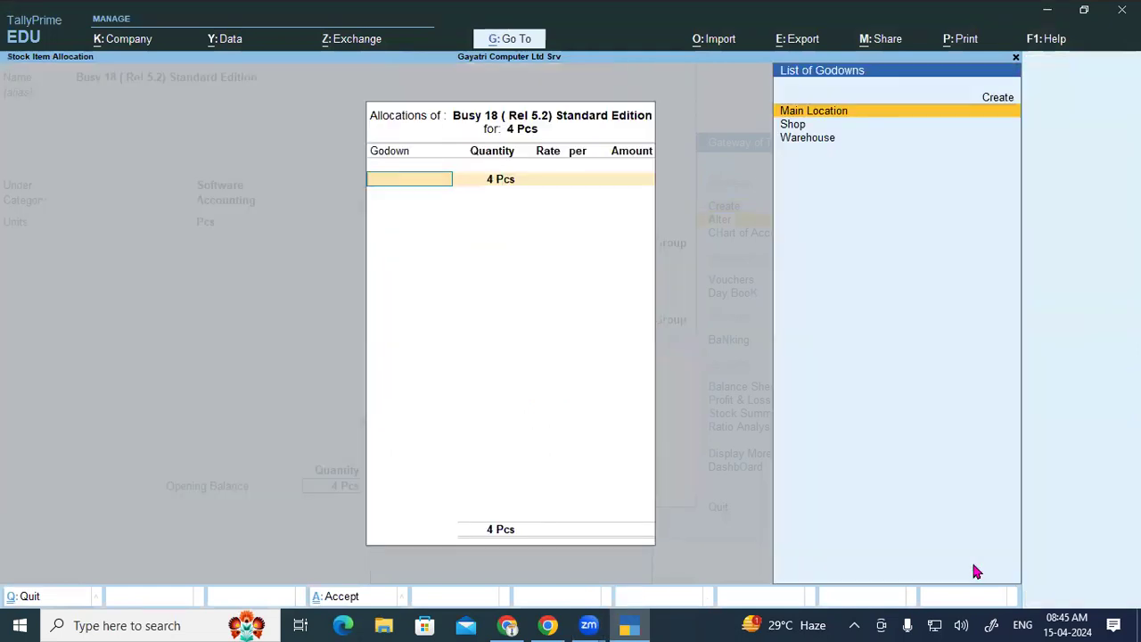
- Check the stock table, allocate the Busy 18 stock to the Shop godown at 10000 per Pcs, and save the altered item
left_click(553, 625)
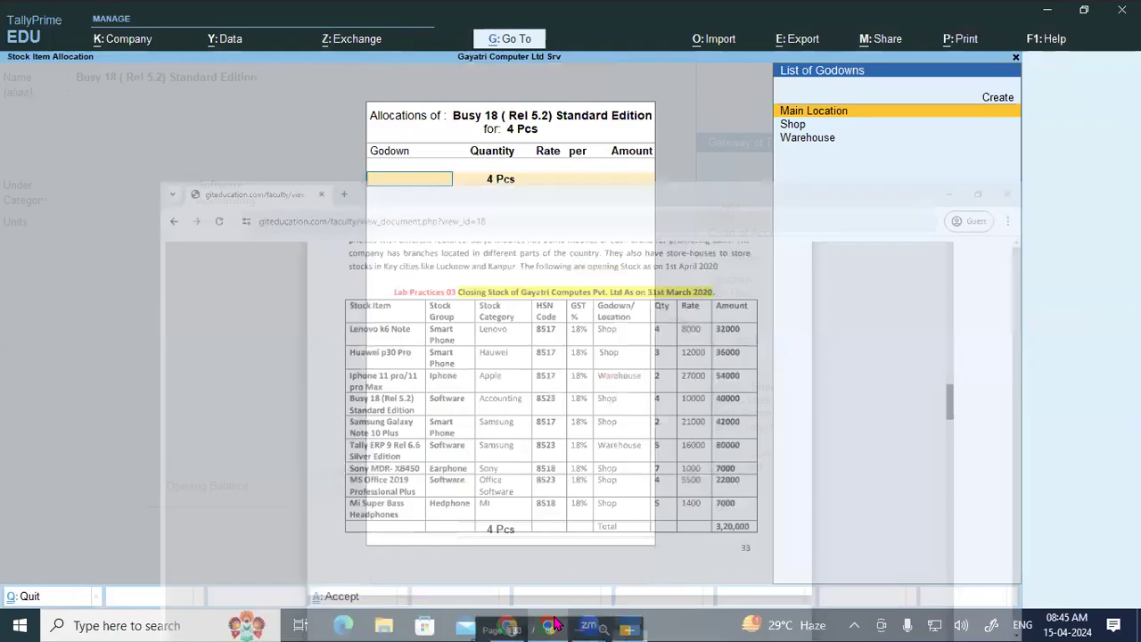
left_click(554, 625)
key("Down")
key("Return")
key("Return")
type("10000")
key("Return")
key("ctrl+a")
key("Escape")
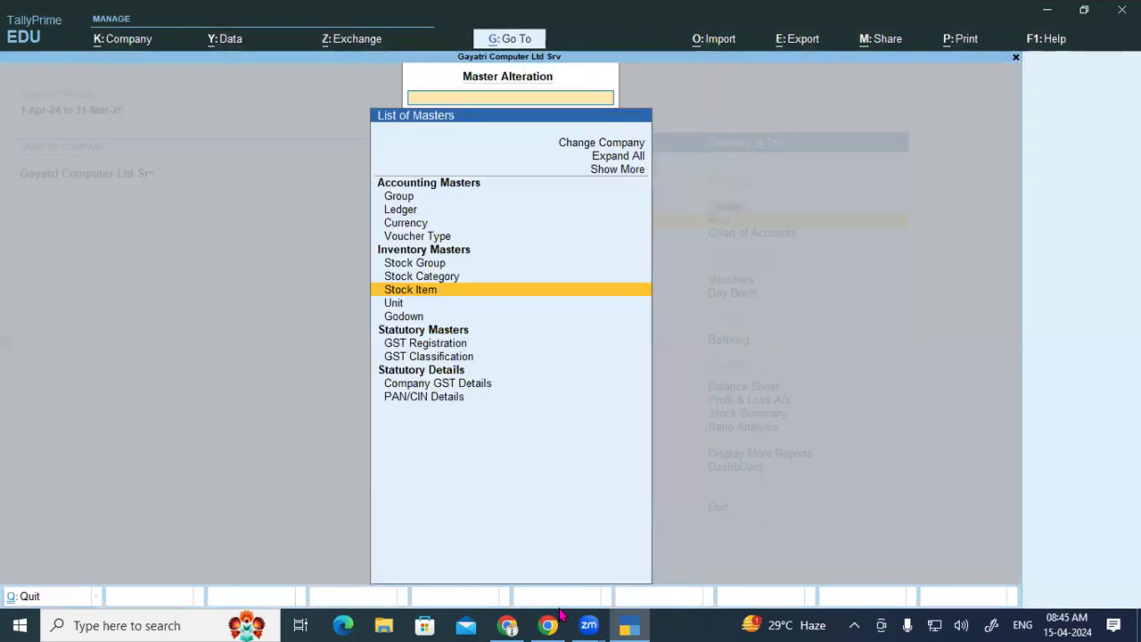
- Leave master alteration and open a blank stock item creation form
key("Escape")
key("Up")
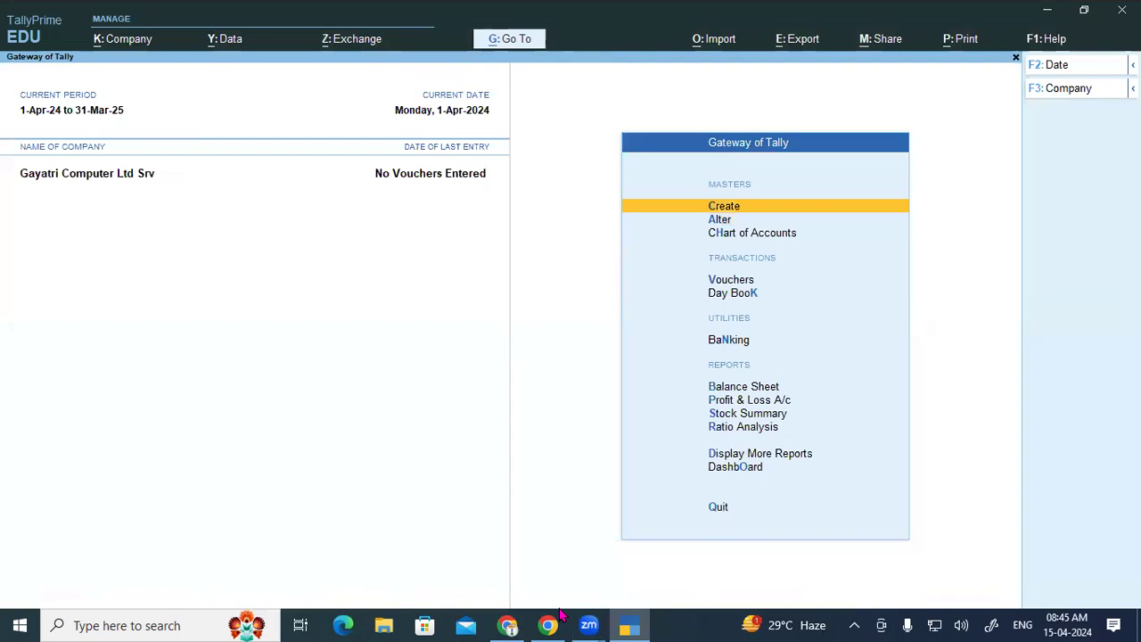
key("Return")
key("Down")
key("Down")
key("Down")
key("Down")
key("Down")
key("Down")
key("Return")
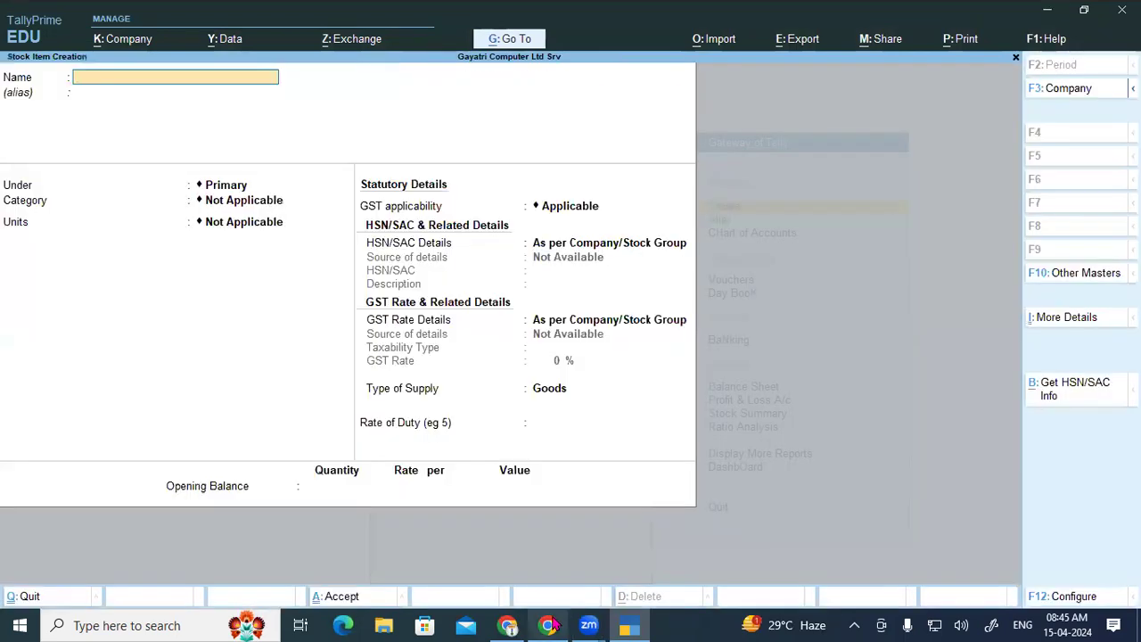
- Name the new stock item Samsung Galaxy Note 10 Plus from the fifth row of the stock table, without an alias
left_click(548, 625)
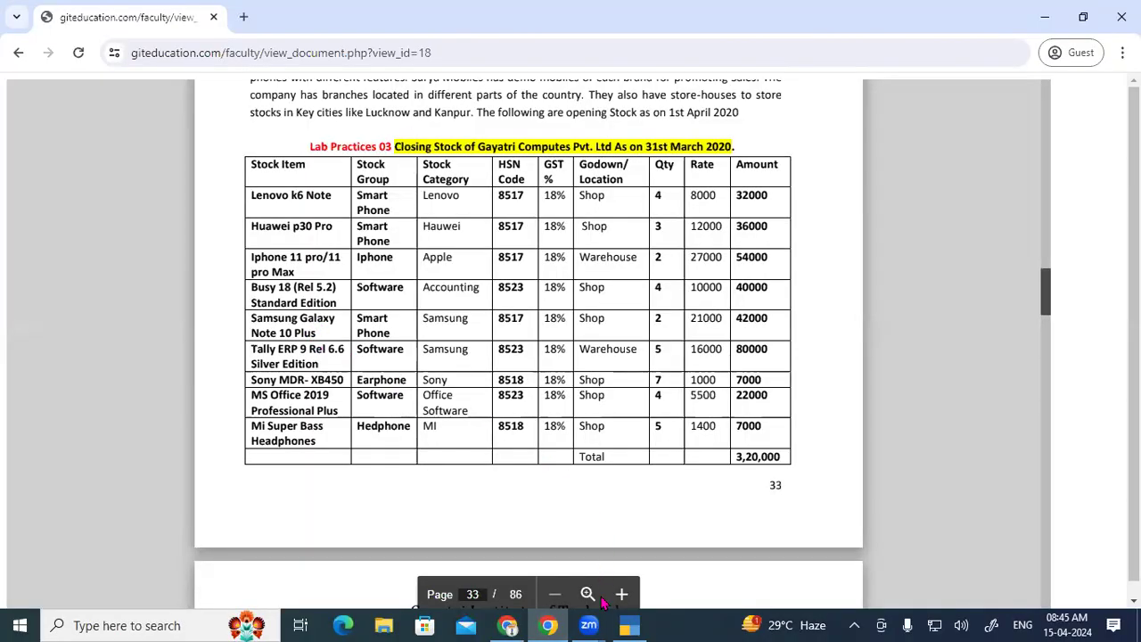
left_click(629, 625)
type("Sa")
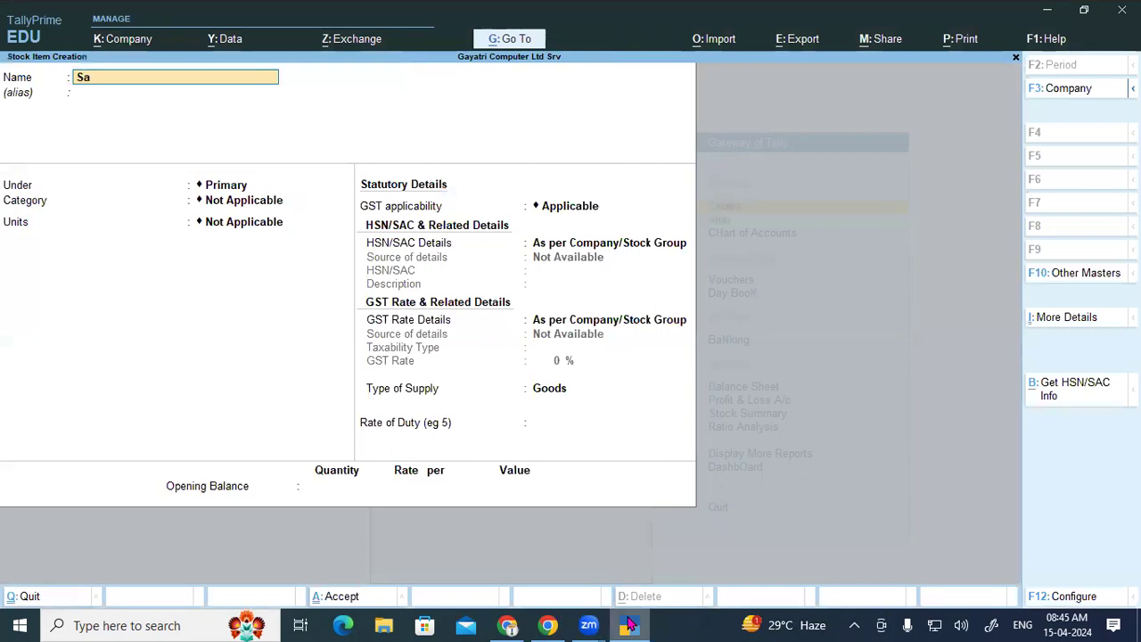
type("ms")
type("ng Galaxy Note 10 Plus")
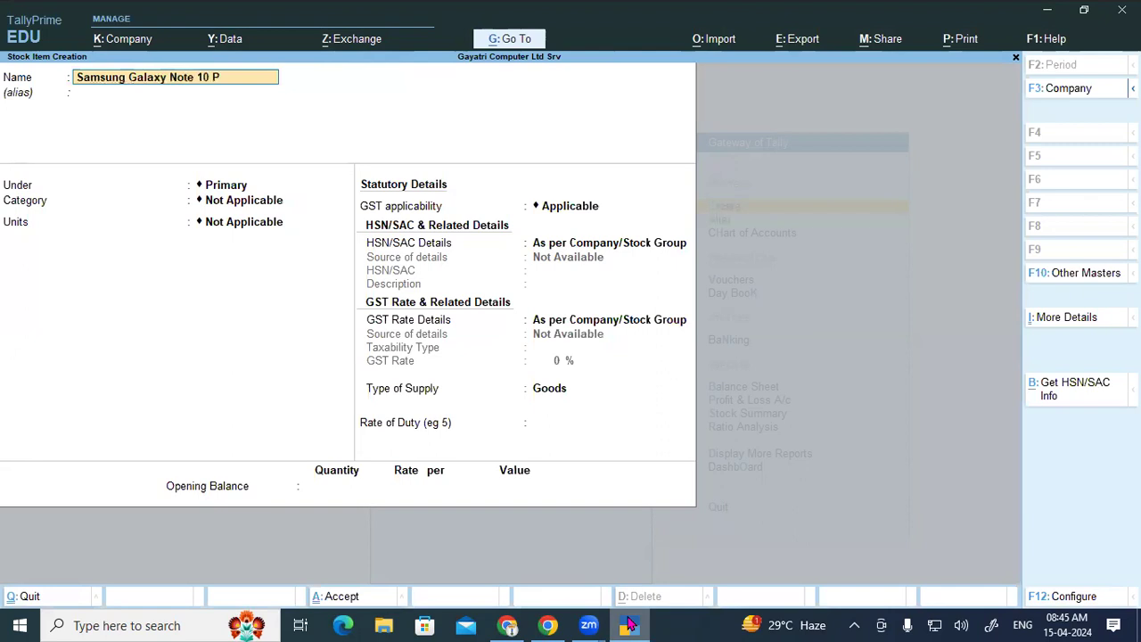
key("Return")
key("Return")
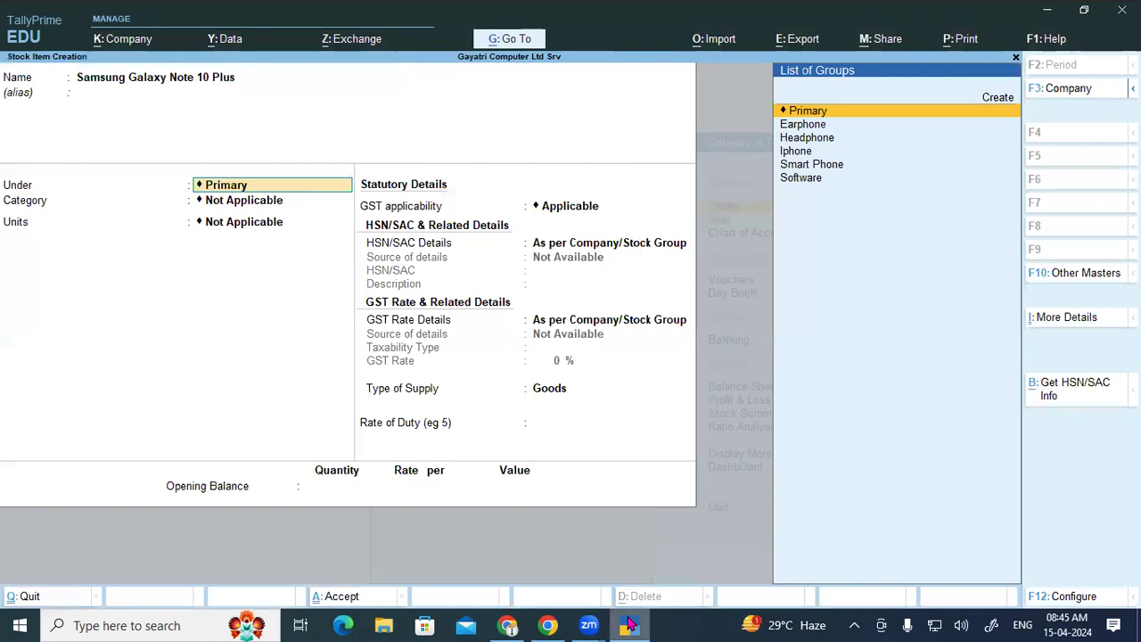
- Place the Samsung Galaxy Note 10 Plus under the Smart Phone group with category Samsung, keeping Pcs and the default statutory details
type("Sm")
key("Return")
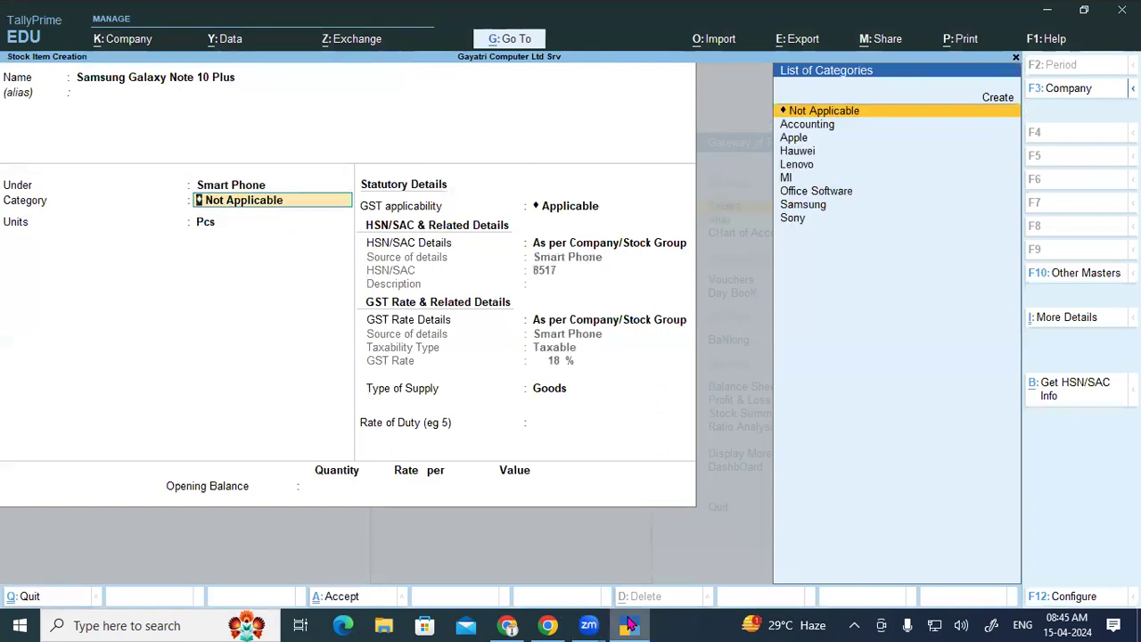
type("Sa")
key("Return")
key("Return")
key("Return")
key("Return")
key("Return")
key("Return")
- Check the stock table and allocate an opening quantity of 2 Pcs of Samsung Galaxy Note 10 Plus to the Shop godown
left_click(630, 624)
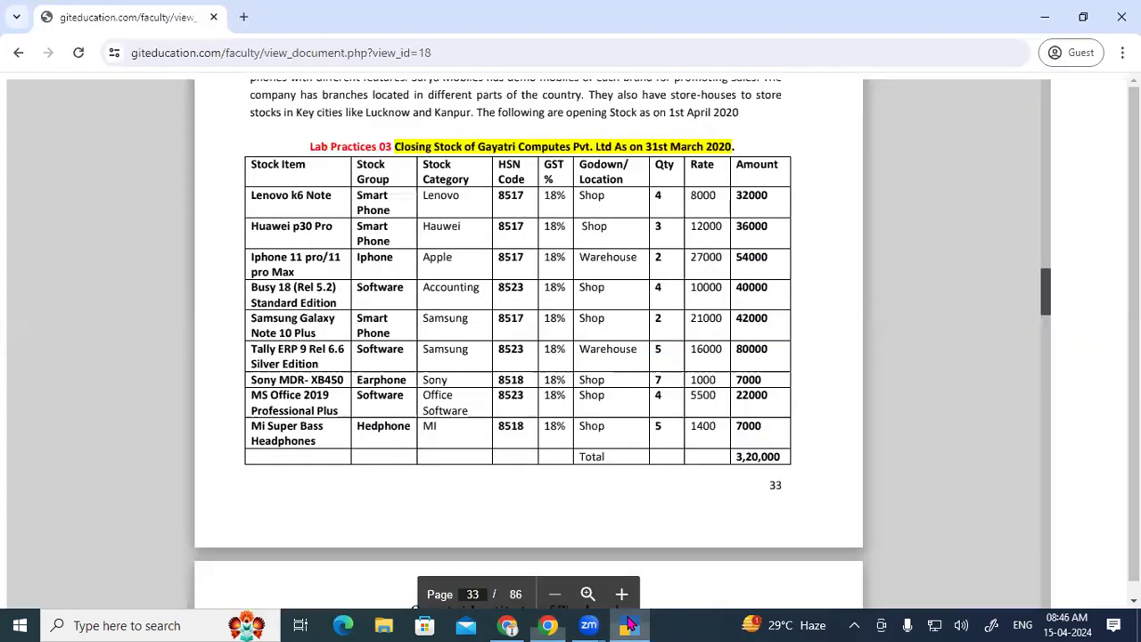
left_click(629, 624)
type("2")
key("Return")
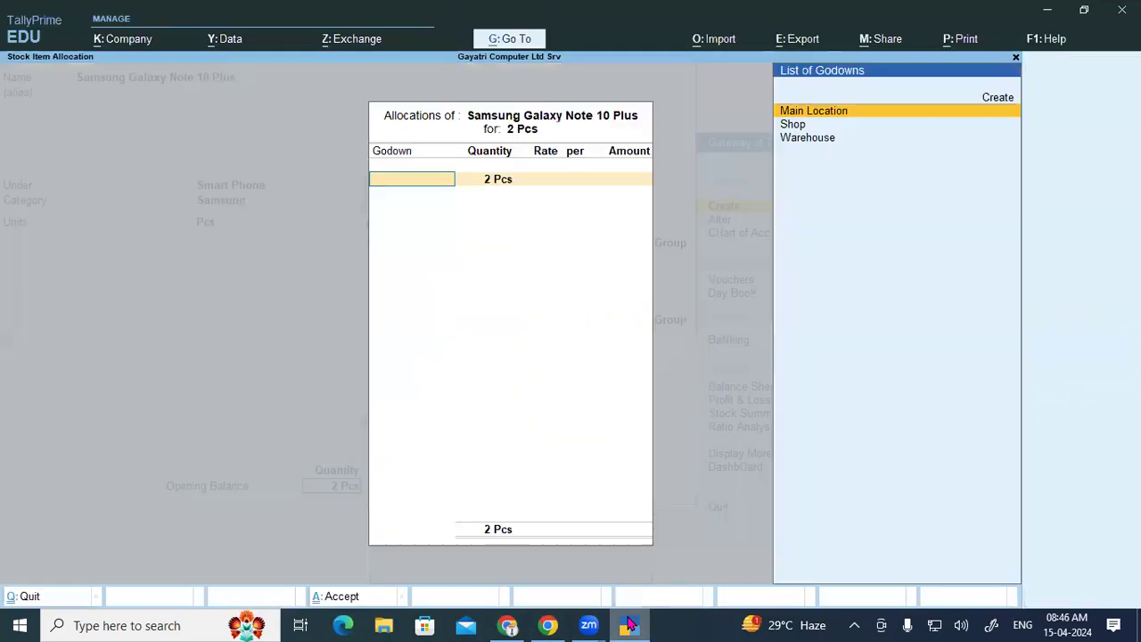
key("Down")
key("Return")
- Set the Samsung Galaxy Note 10 Plus opening rate to 21000 per Pcs and save the item
key("Return")
type("21000")
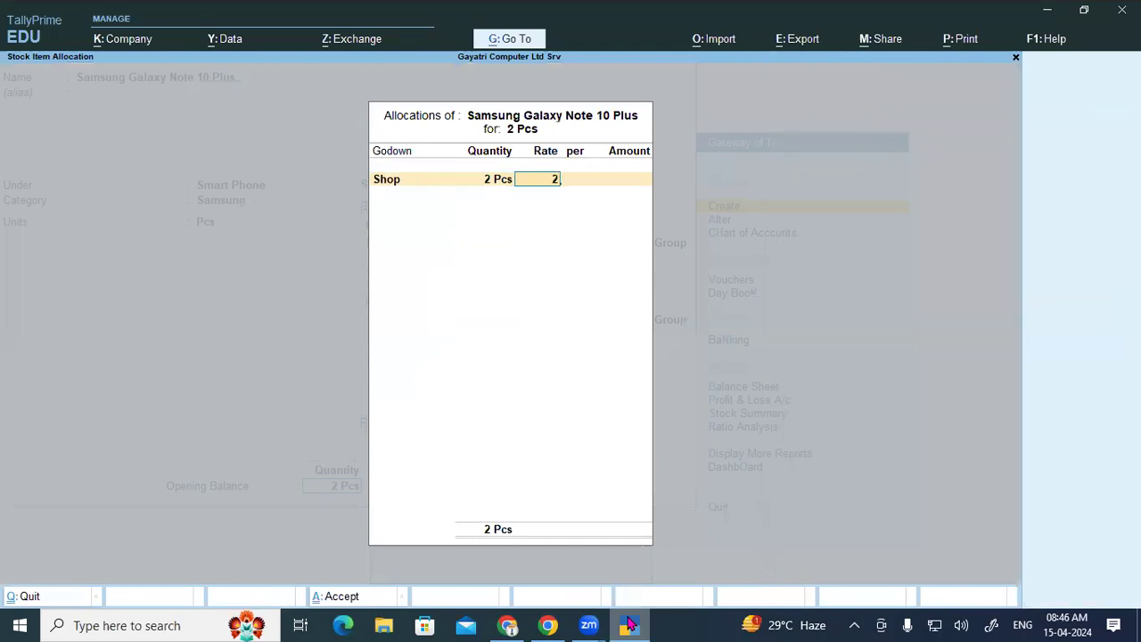
key("Return")
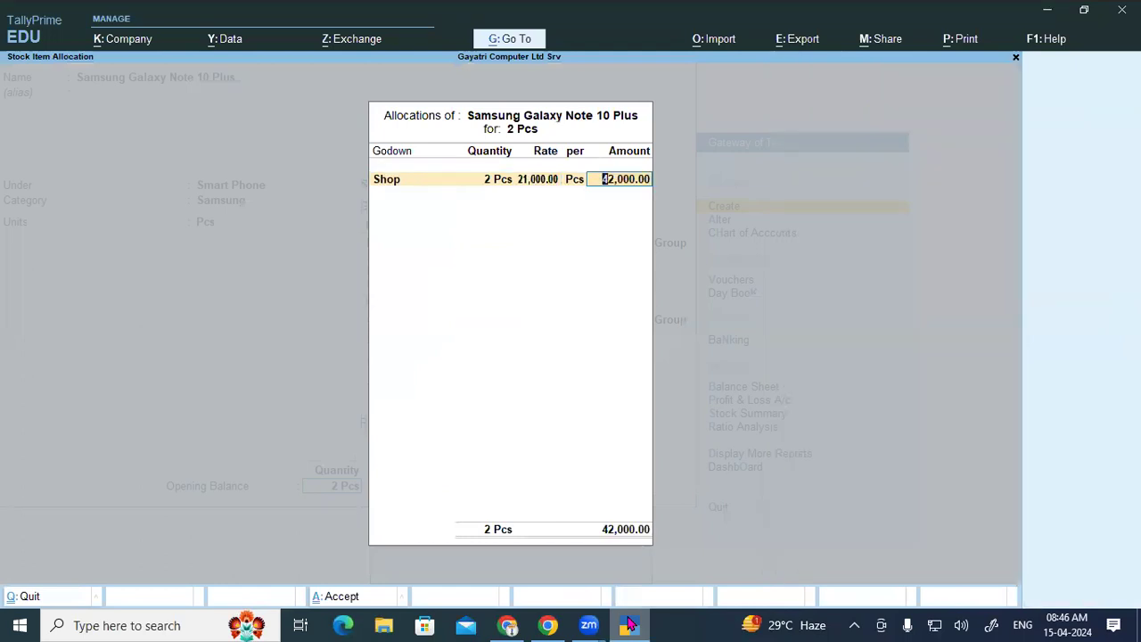
key("ctrl+a")
key("ctrl+a")
- Name the new stock item Tally ERP 9 Rel 6.6 Silver Edition from the sixth row of the stock table, without an alias
left_click(629, 624)
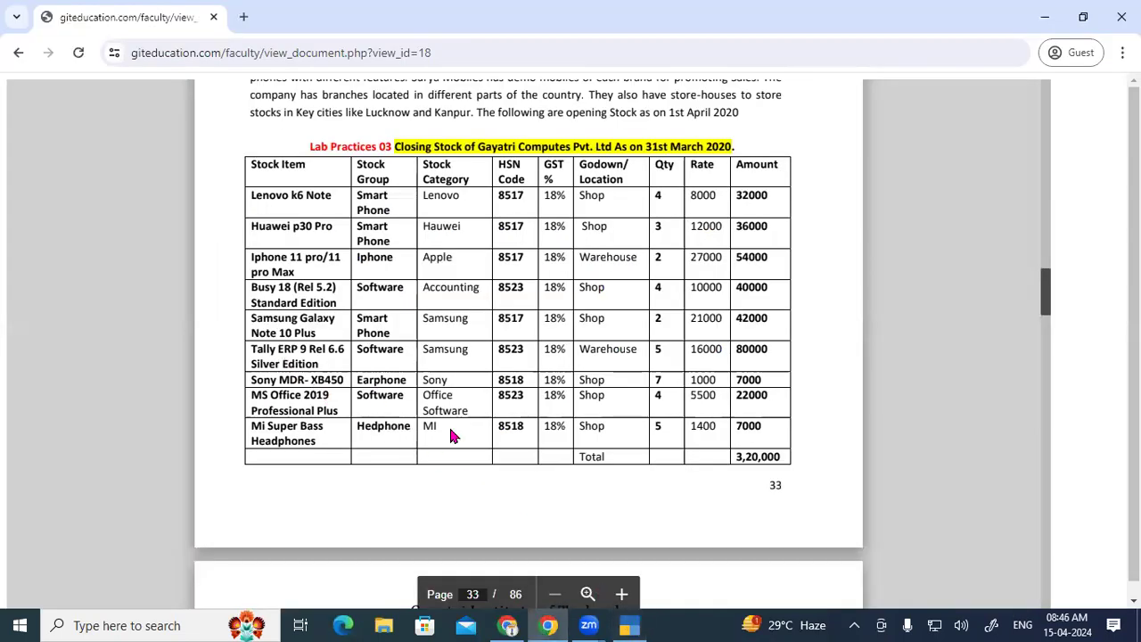
left_click(629, 624)
type("Tally ER")
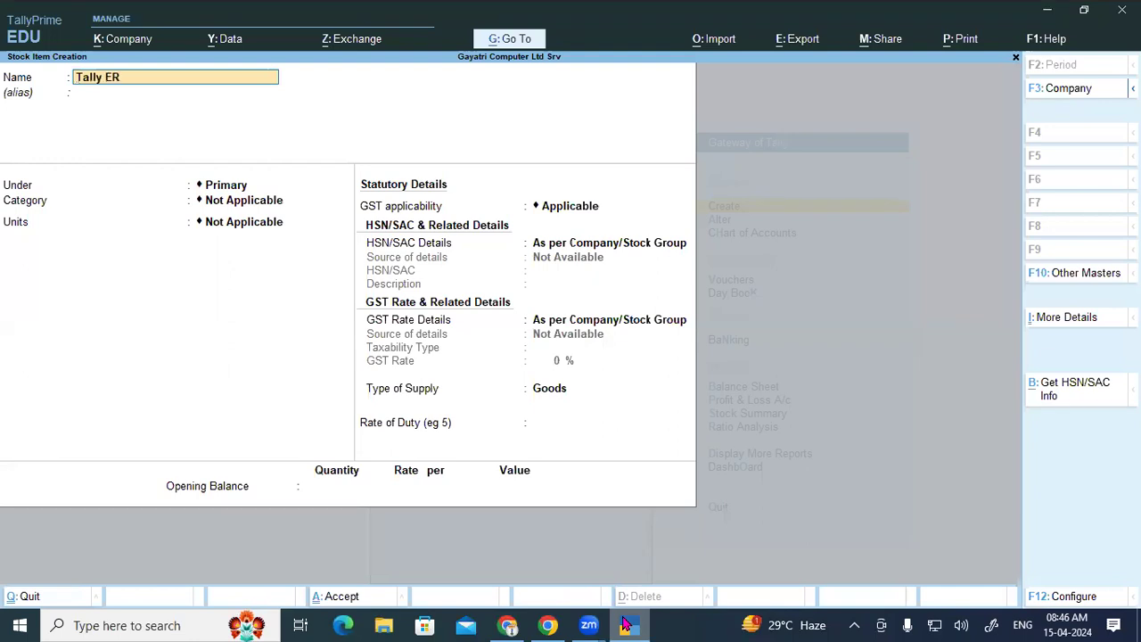
type("P 9 Rel 6.6 Silver Edition")
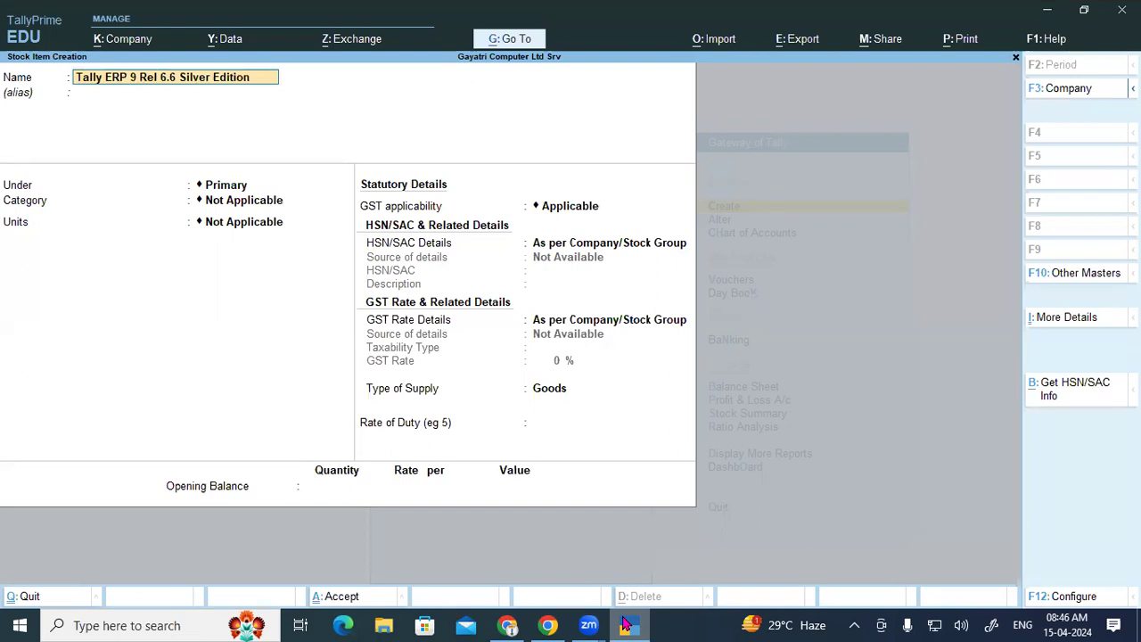
key("Return")
key("Return")
- Place the Tally ERP 9 item under the Software group with category Accounting, keeping Pcs and the default statutory details
type("S")
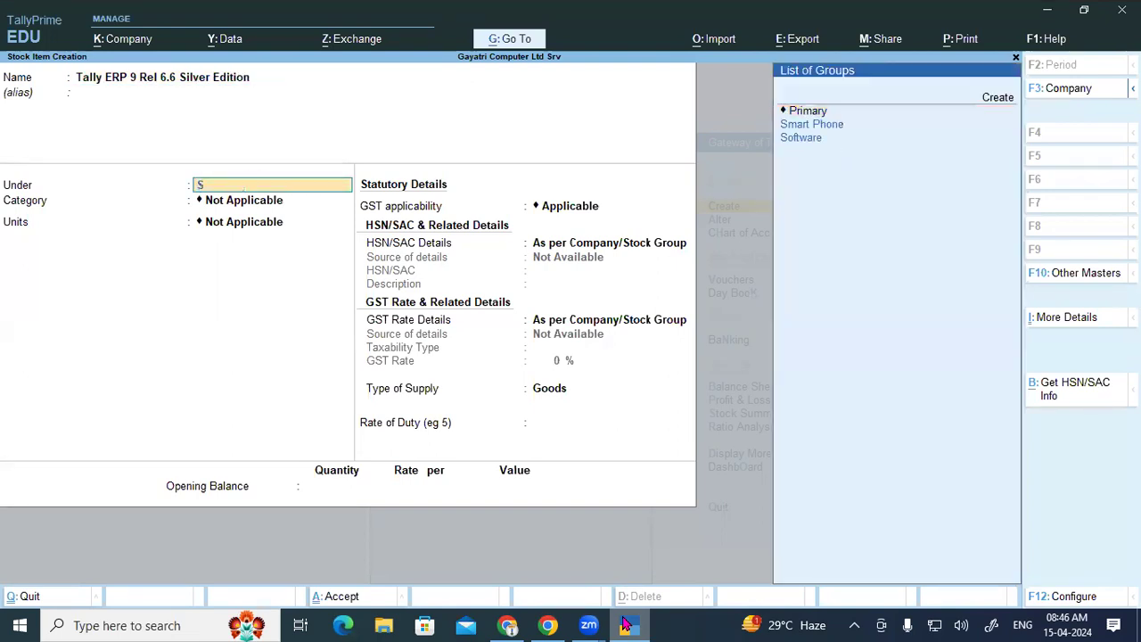
key("Down")
key("Return")
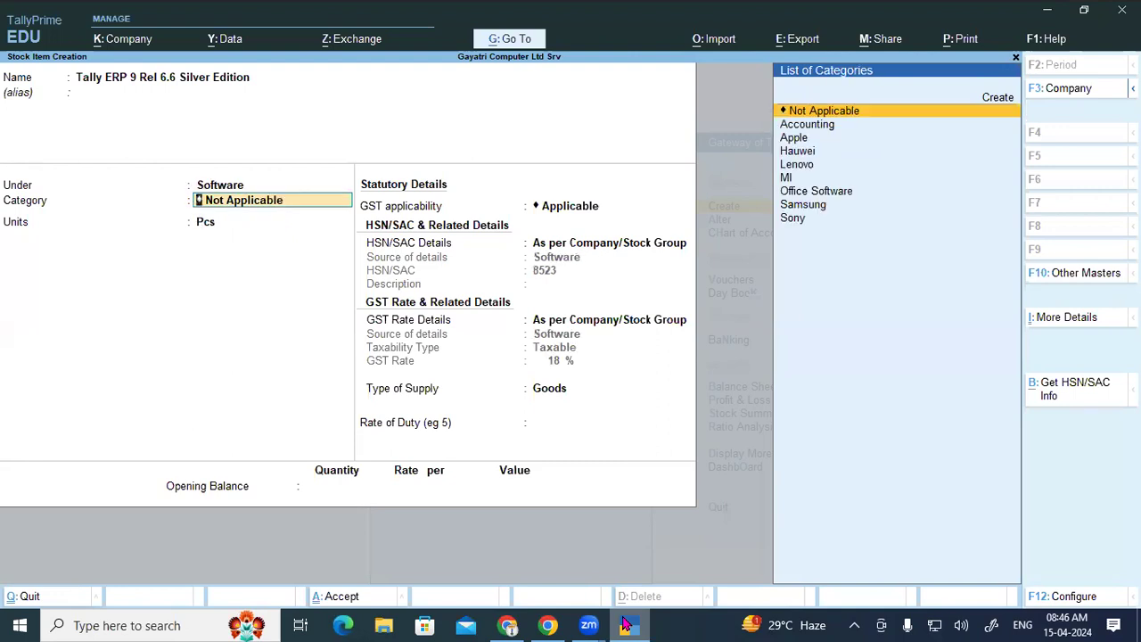
type("Ac")
key("Return")
key("Return")
key("Return")
key("Return")
key("Return")
key("Return")
key("Return")
- Check the stock table and allocate an opening quantity of 5 Pcs of Tally ERP 9 to the Warehouse godown
left_click(626, 624)
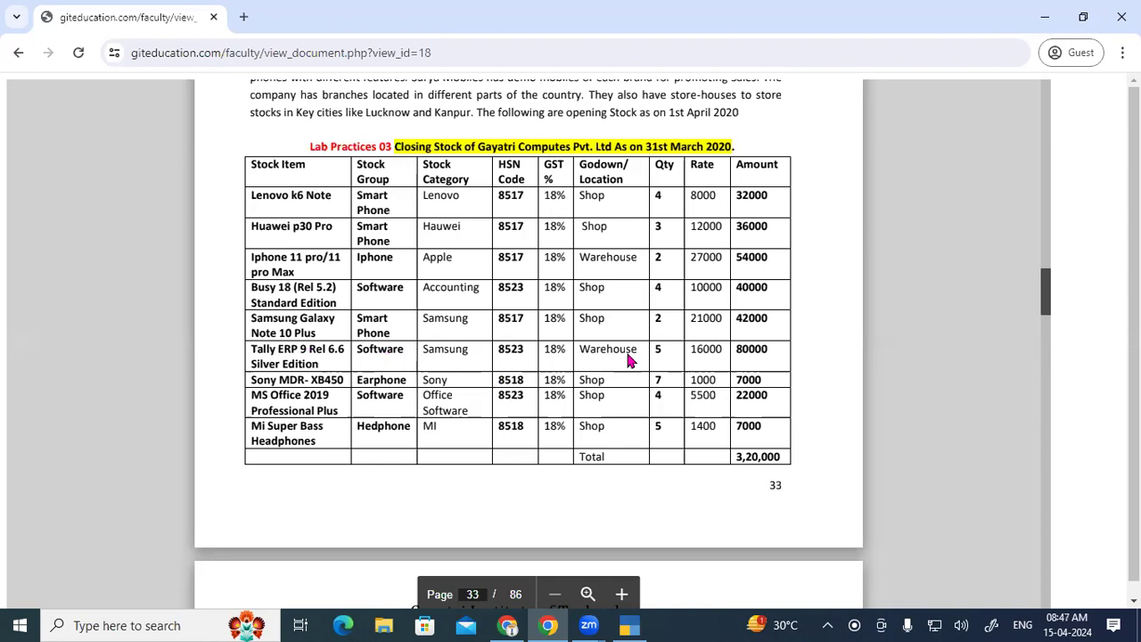
left_click(640, 625)
type("5")
key("Return")
key("Down")
key("Down")
key("Return")
- Set the Tally ERP 9 opening rate to 16,000 per Pcs and save the item
key("Return")
type("16,000")
key("Return")
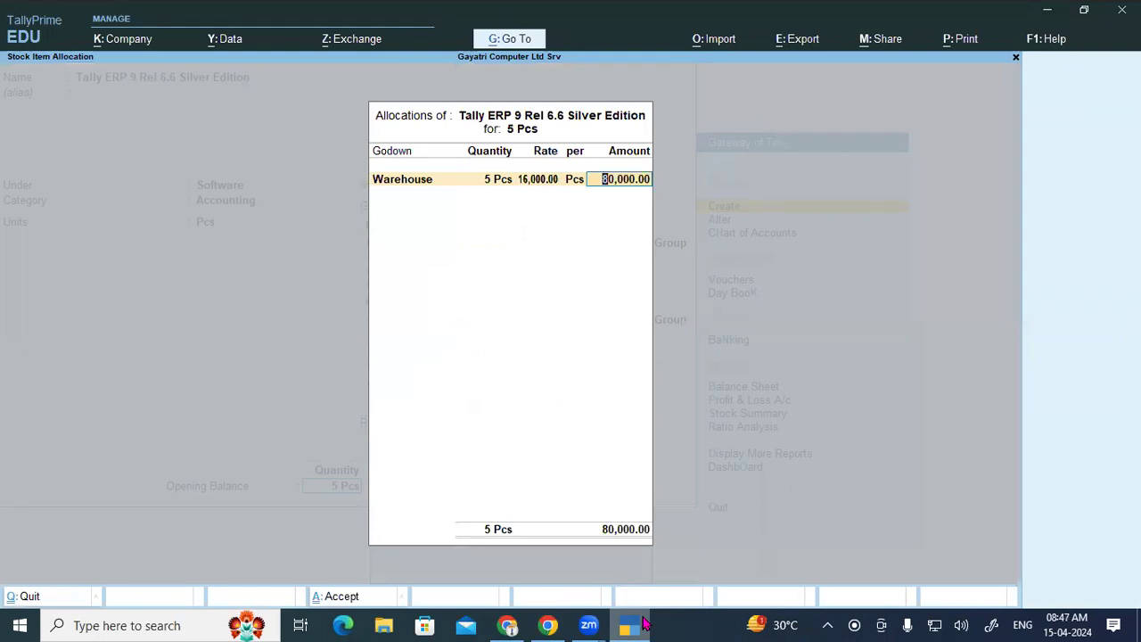
key("ctrl+a")
key("ctrl+a")
- Name the new stock item Sony MDR-XB450 from the seventh row of the stock table, without an alias
left_click(642, 624)
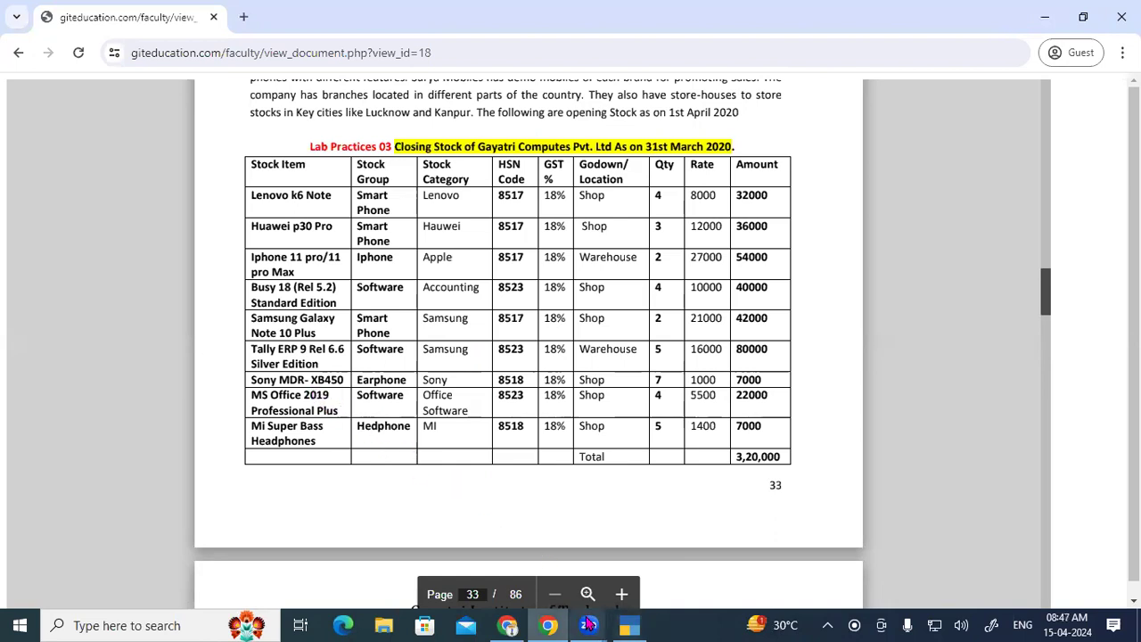
left_click(627, 625)
type("Sony MDR")
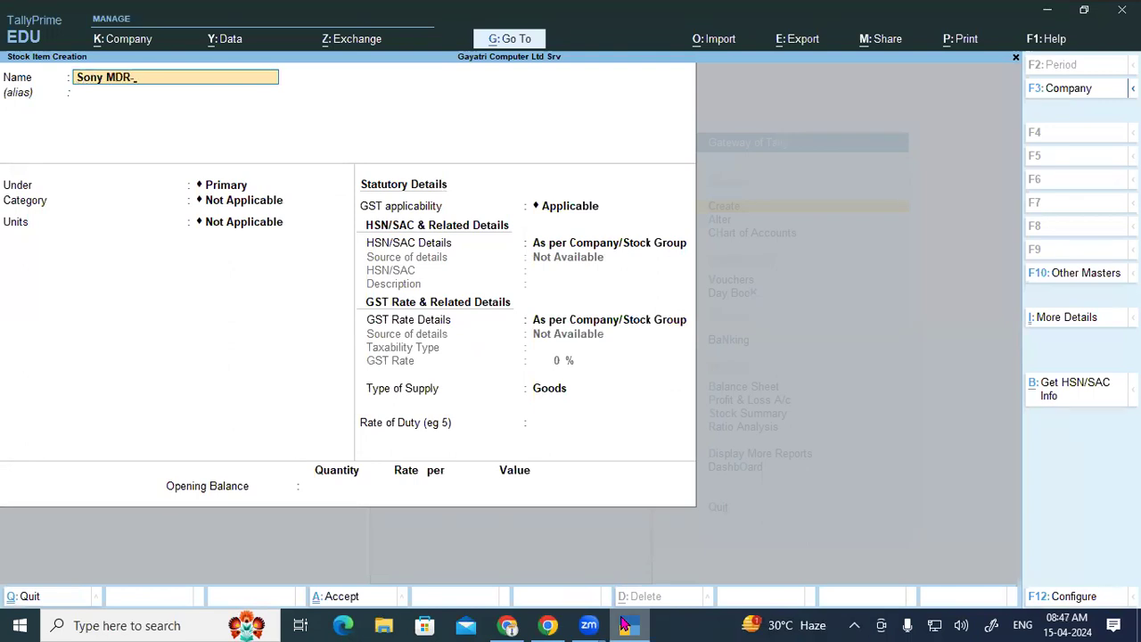
type("-Xd")
key("BackSpace")
type("B450")
key("Return")
key("Return")
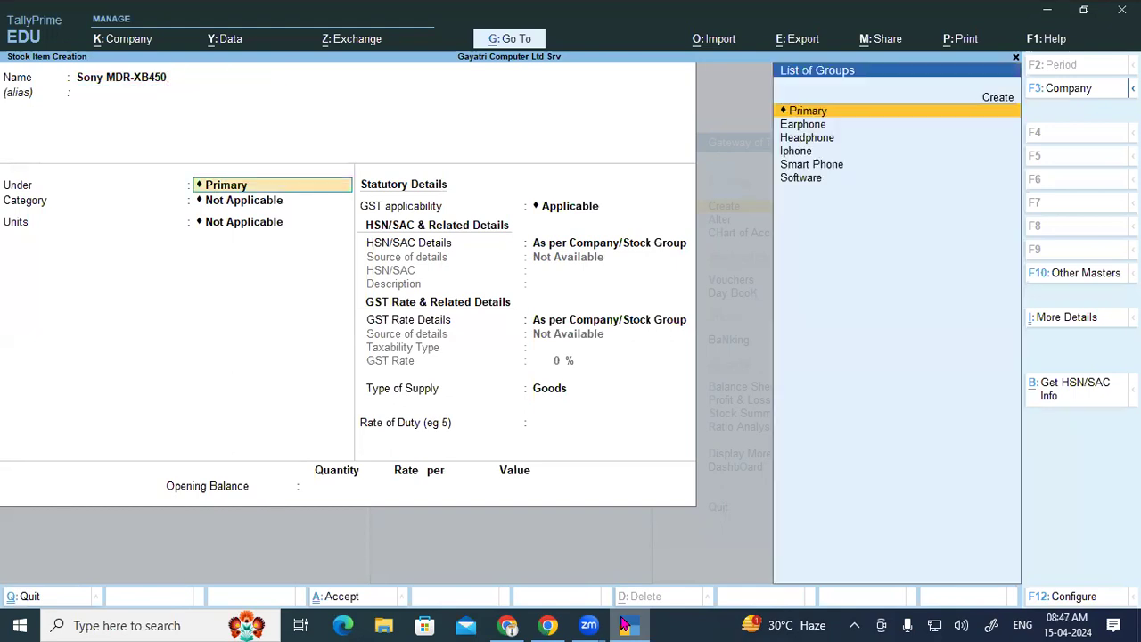
- Place the Sony MDR-XB450 item under the Earphone group with category Sony and unit Pcs, keeping the default statutory details
type("Earphone")
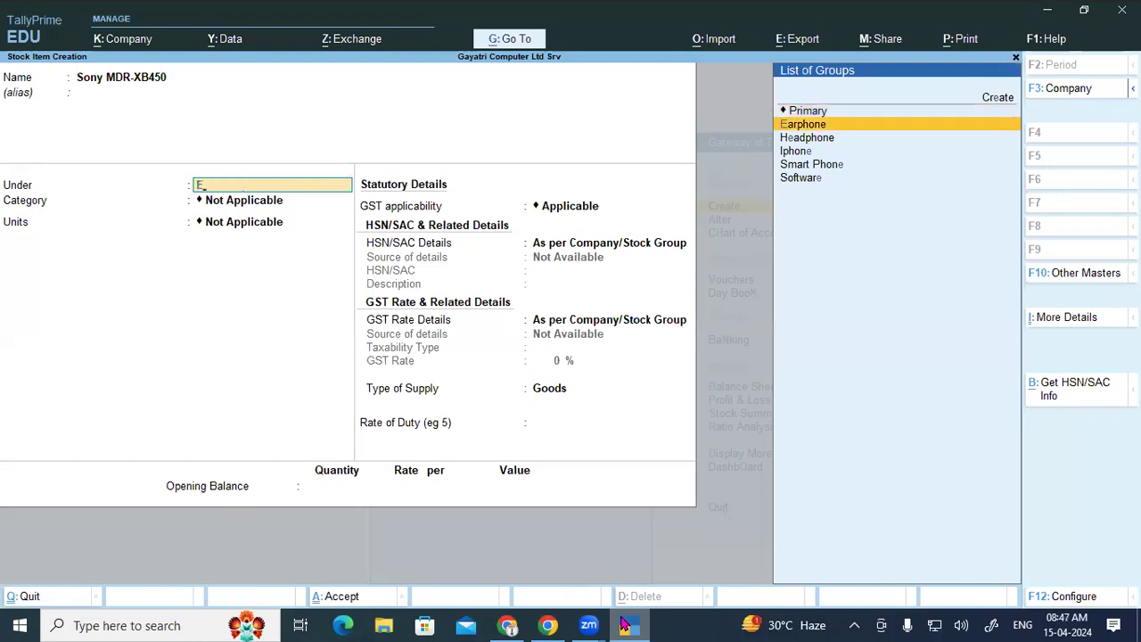
key("Return")
type("So")
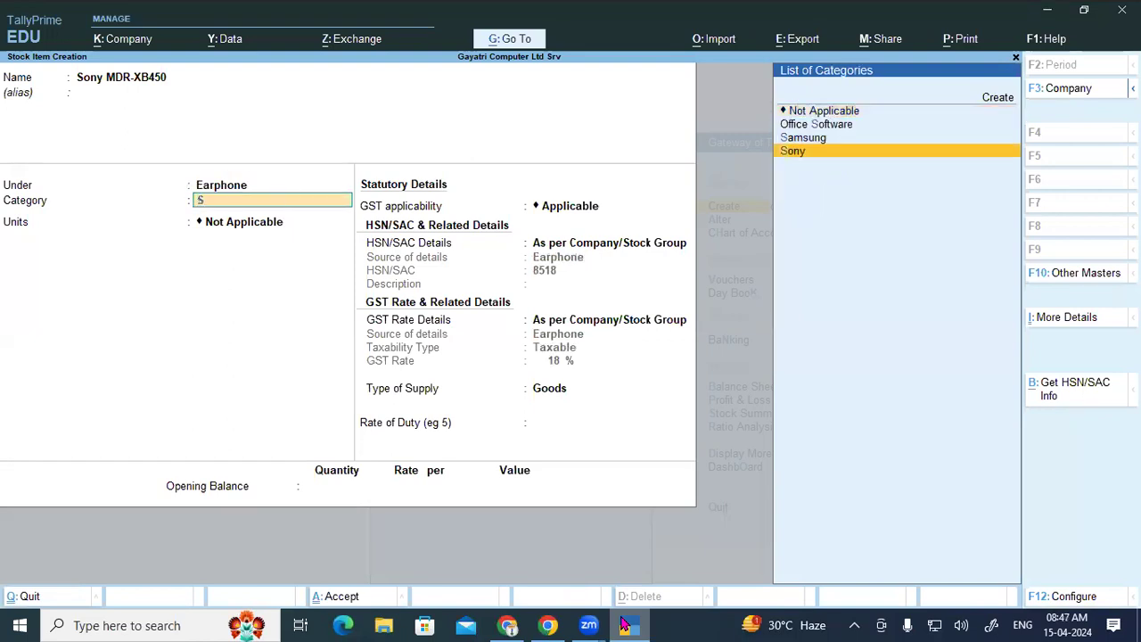
key("Return")
key("Down")
key("Return")
key("Return")
key("Return")
key("Return")
key("Return")
key("Return")
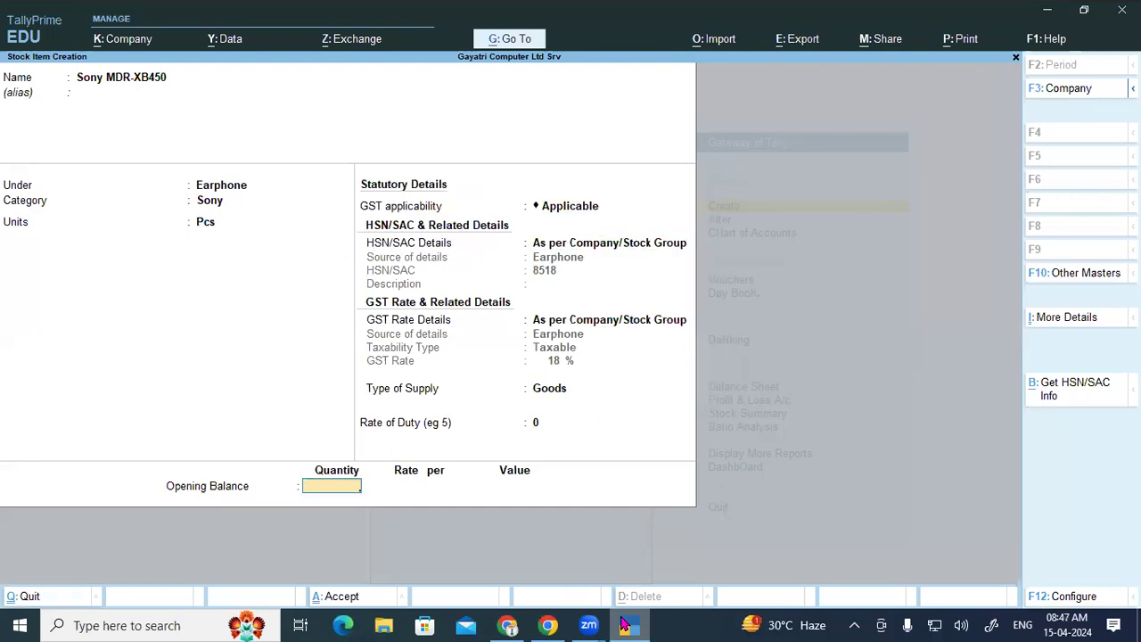
- Allocate an opening stock of 7 Pcs of Sony MDR-XB450 to the Shop godown at 1,000 per Pcs and save the item
type("7")
key("Return")
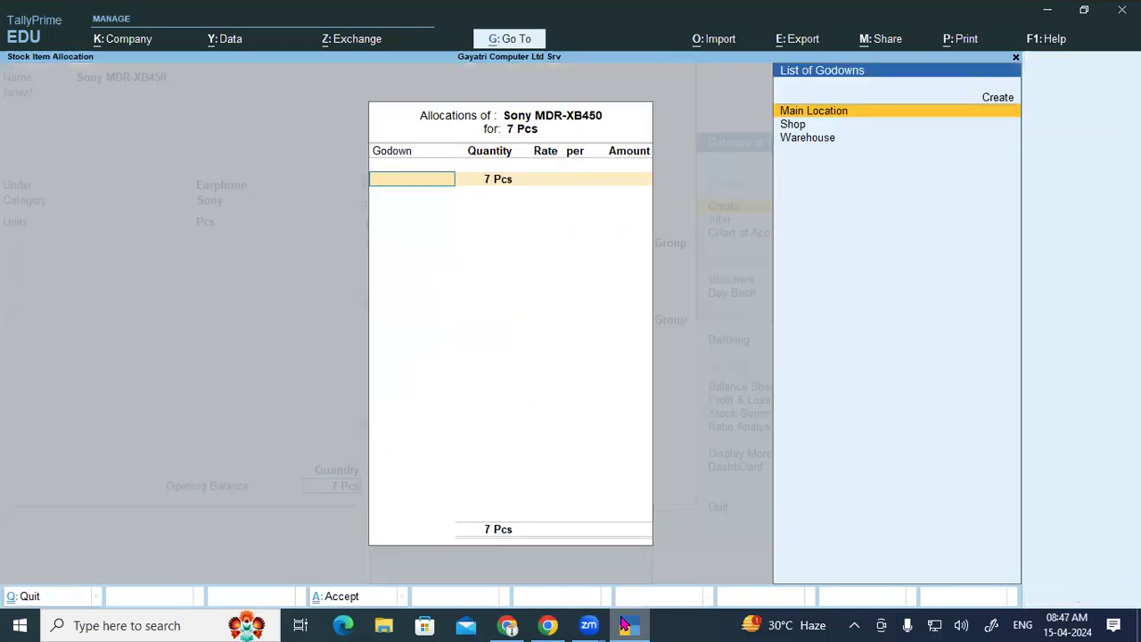
key("Down")
key("Return")
key("Return")
type("1,000")
key("Return")
key("Return")
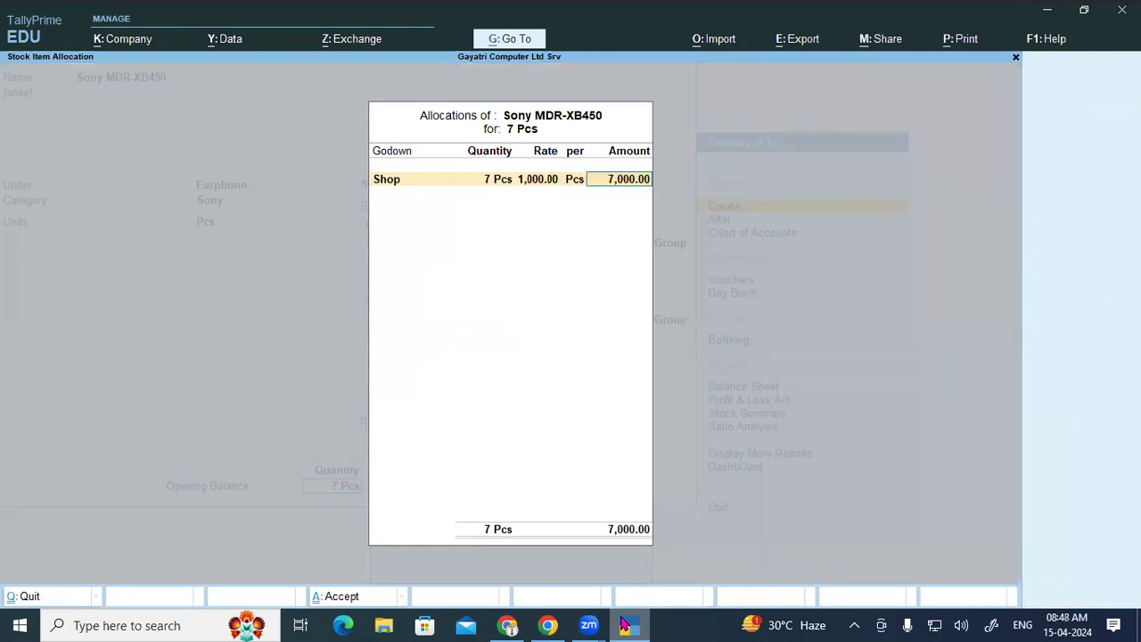
key("Return")
key("Return")
key("Return")
- Check the eighth row of the stock table and name the new stock item MS Office 2019 Proffesional Plus, without an alias
left_click(626, 624)
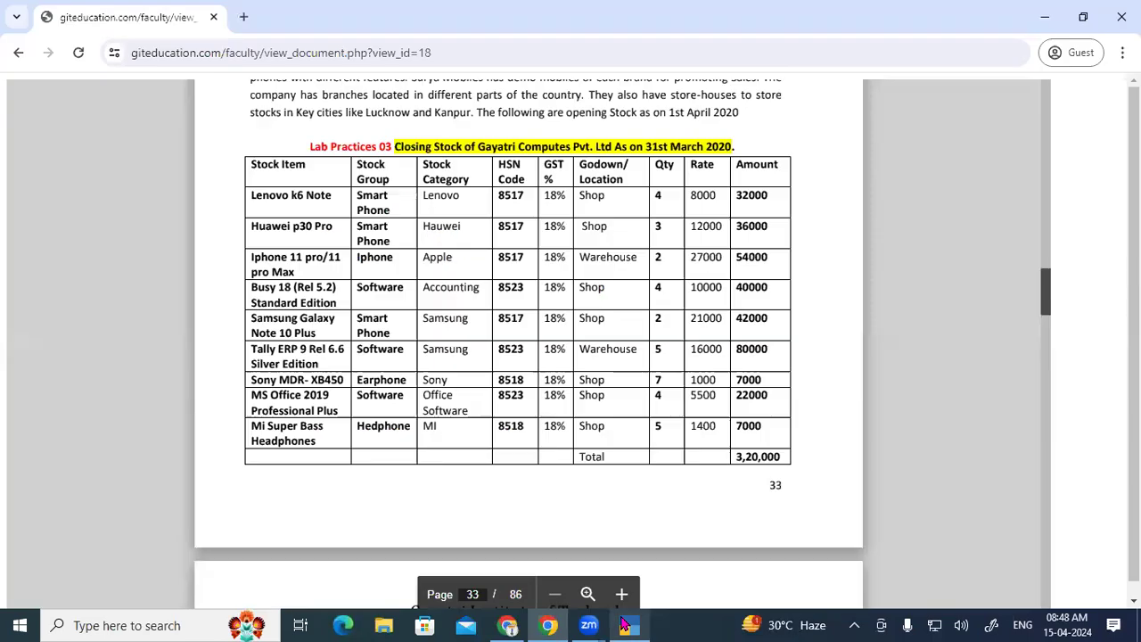
left_click(626, 625)
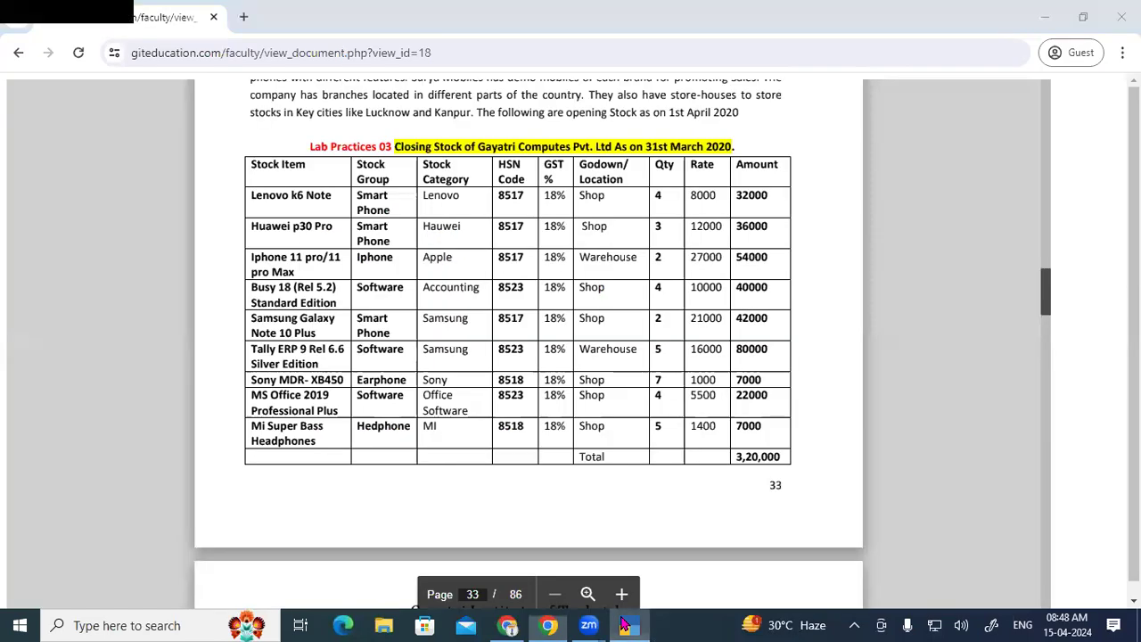
type("MS")
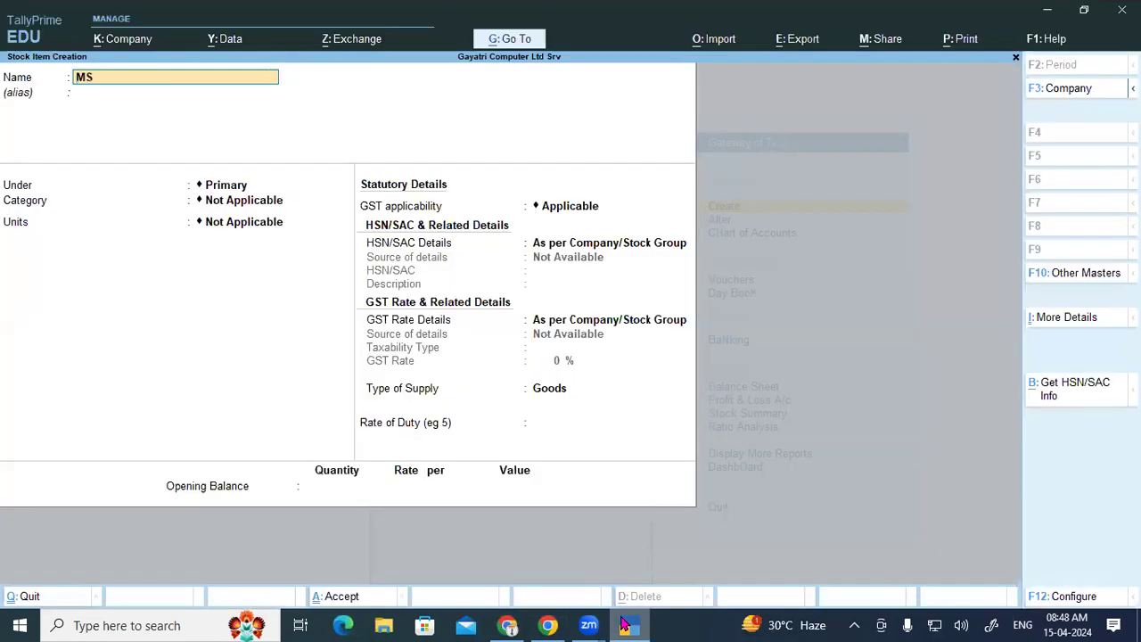
type(" office 2019 Proffesi")
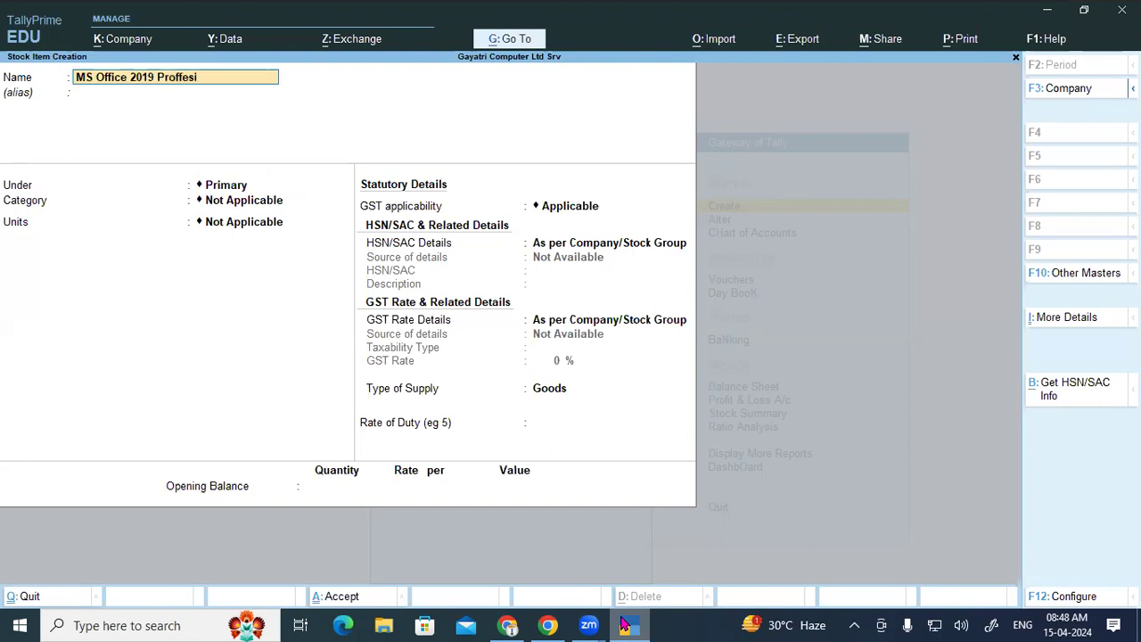
type("onal Plus")
key("Return")
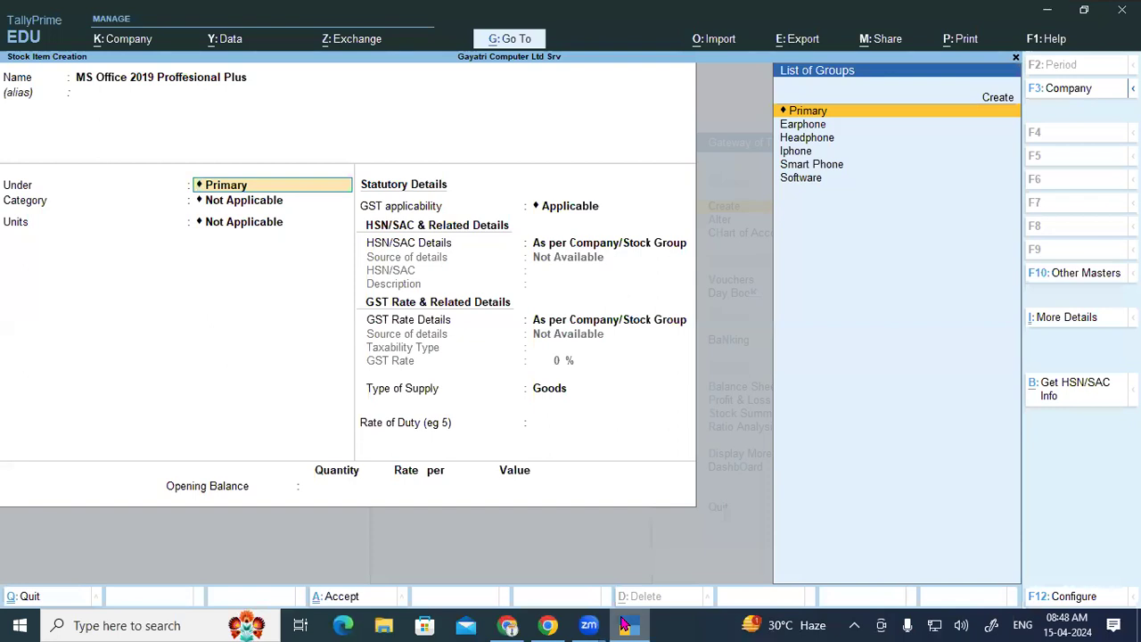
- Place the MS Office item under the Software group with category Office Software, keeping Pcs and the default statutory details
type("Software")
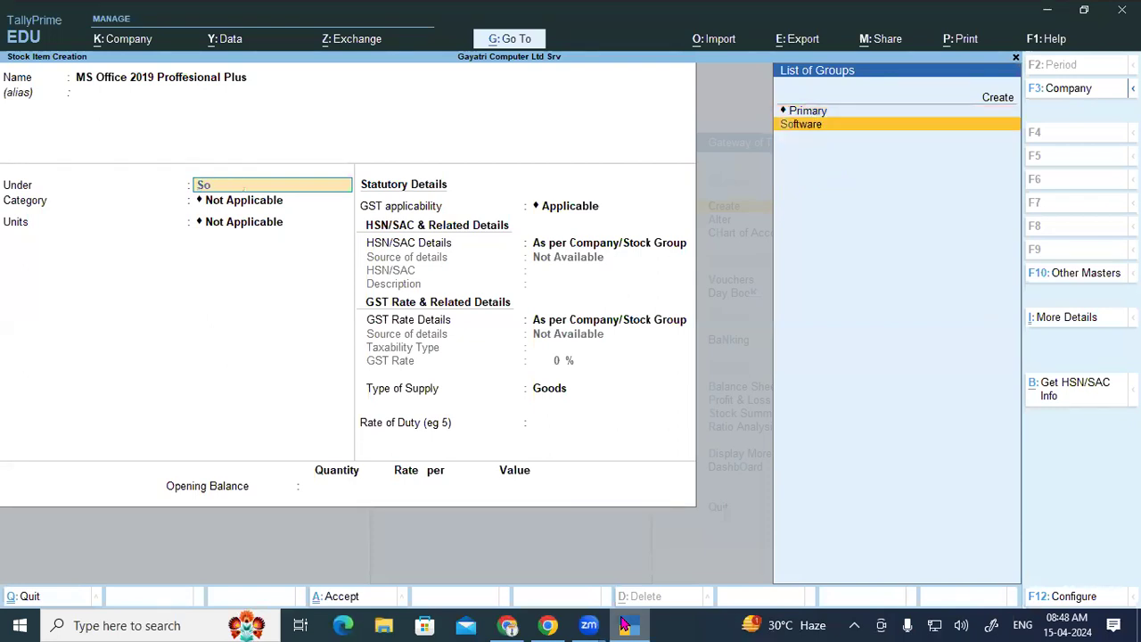
key("Return")
type("O")
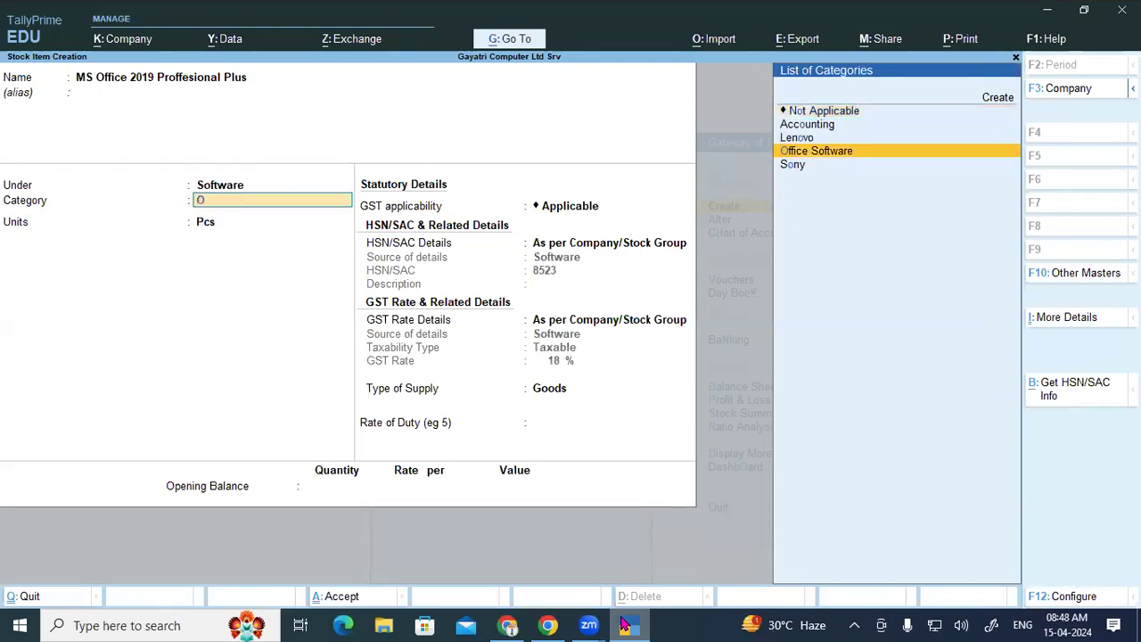
key("Return")
key("Return")
key("Return")
key("Return")
key("Return")
key("Return")
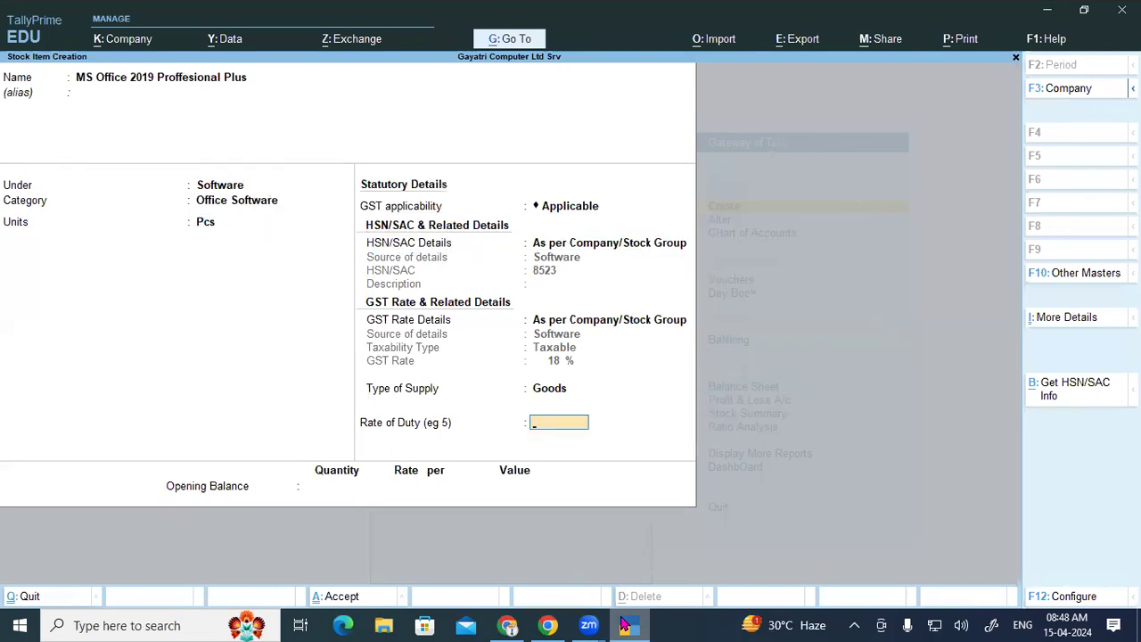
key("Return")
- Check the stock table, allocate an opening stock of 4 Pcs of MS Office to the Shop godown at 5,500 per Pcs, and save the item
left_click(624, 626)
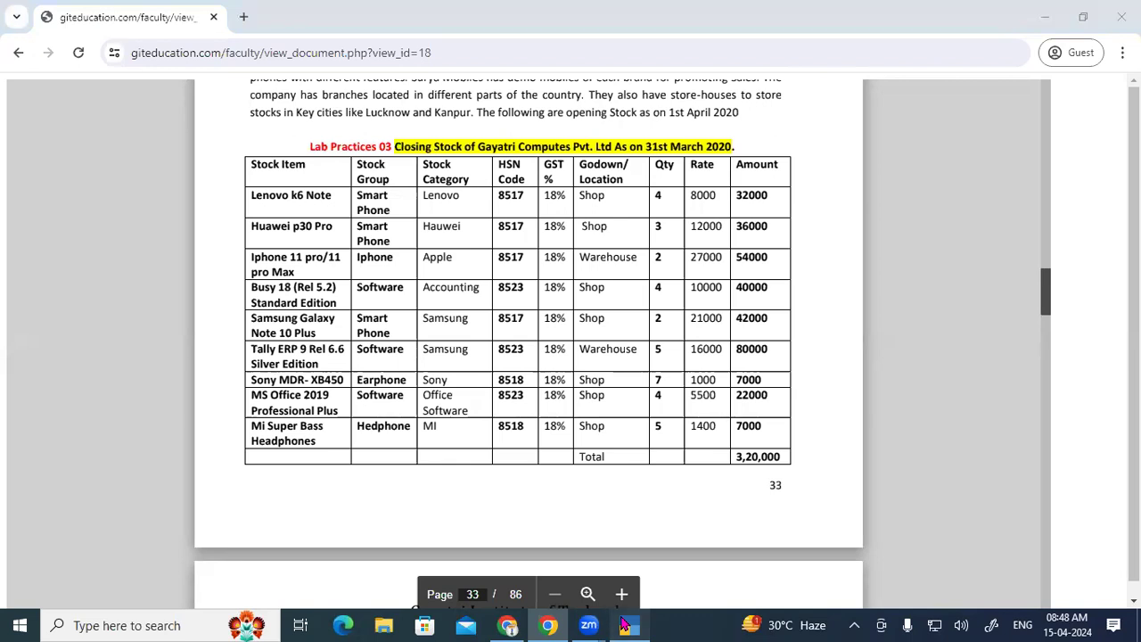
left_click(624, 626)
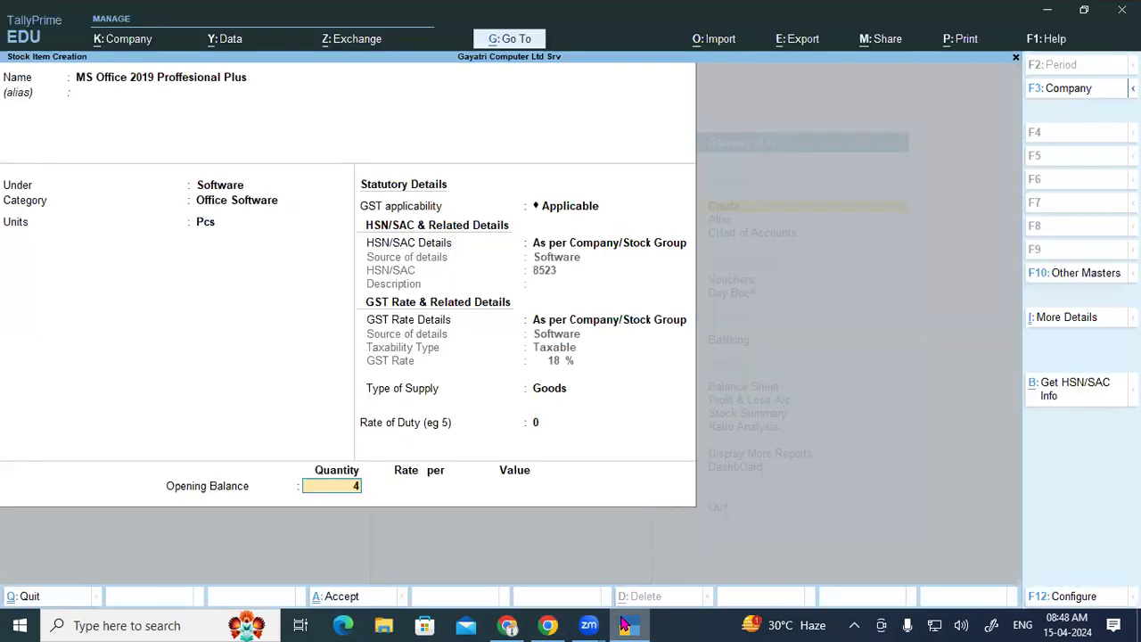
key("Return")
key("Down")
key("Return")
key("Return")
type("550")
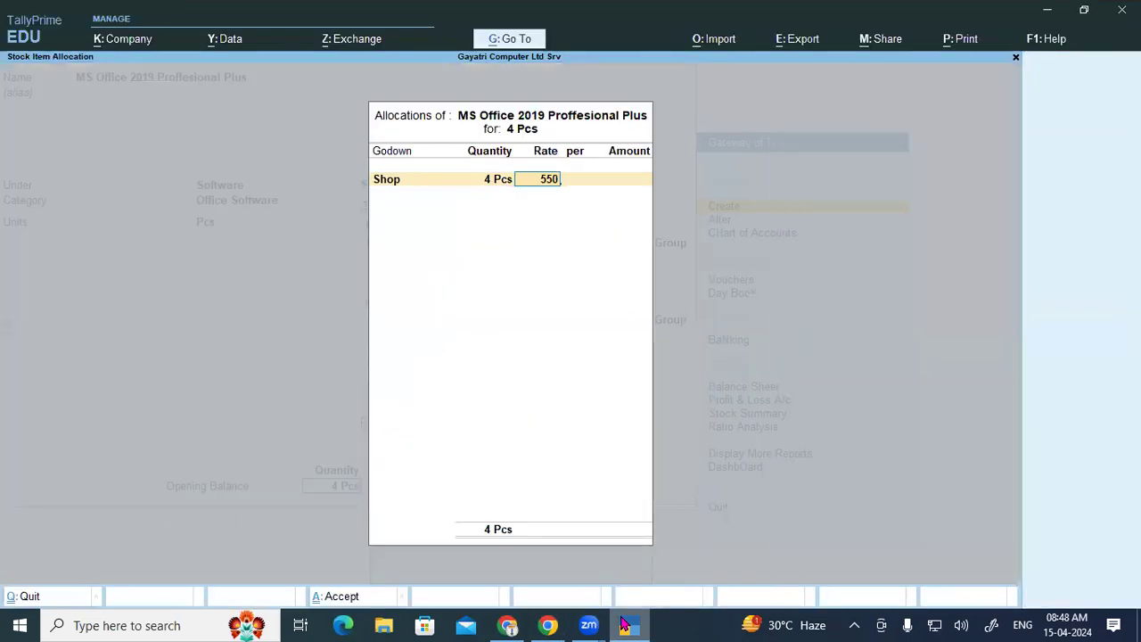
type("0")
key("Return")
key("Return")
key("Return")
key("Return")
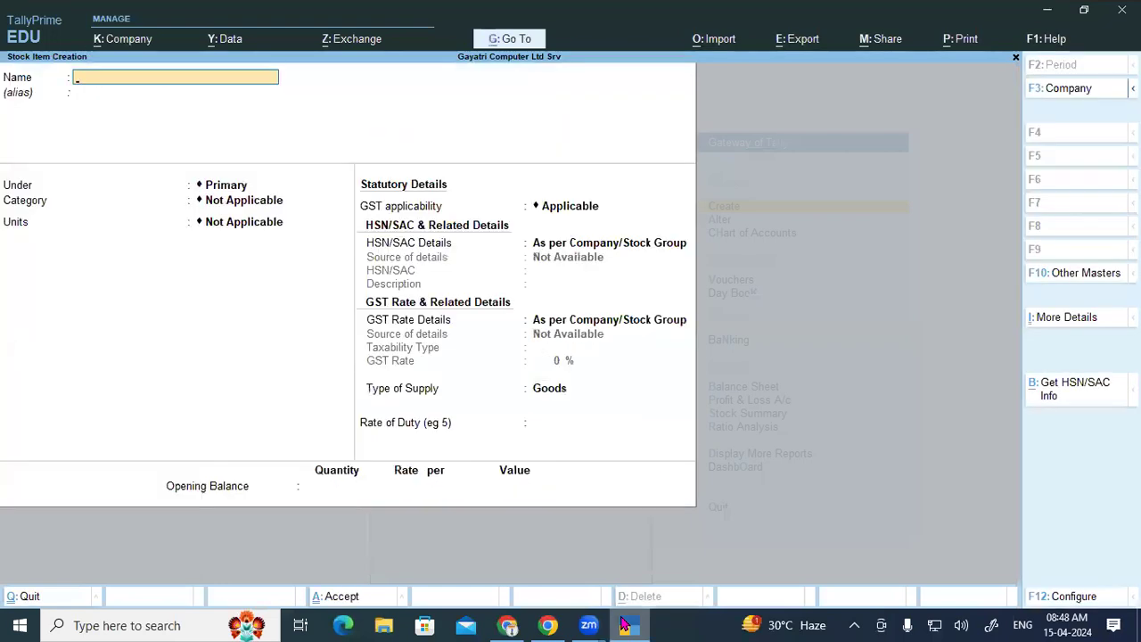
- Check the last item row of the stock table and name the new stock item MI Super Bass Headphone, without an alias
left_click(624, 626)
left_click(624, 626)
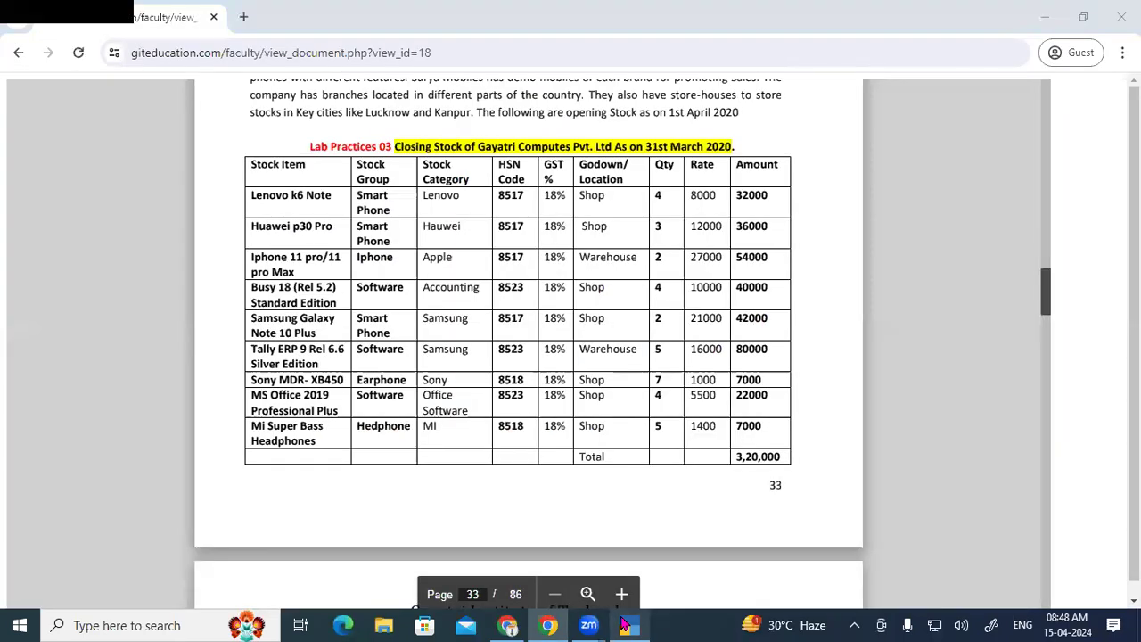
type("MI S")
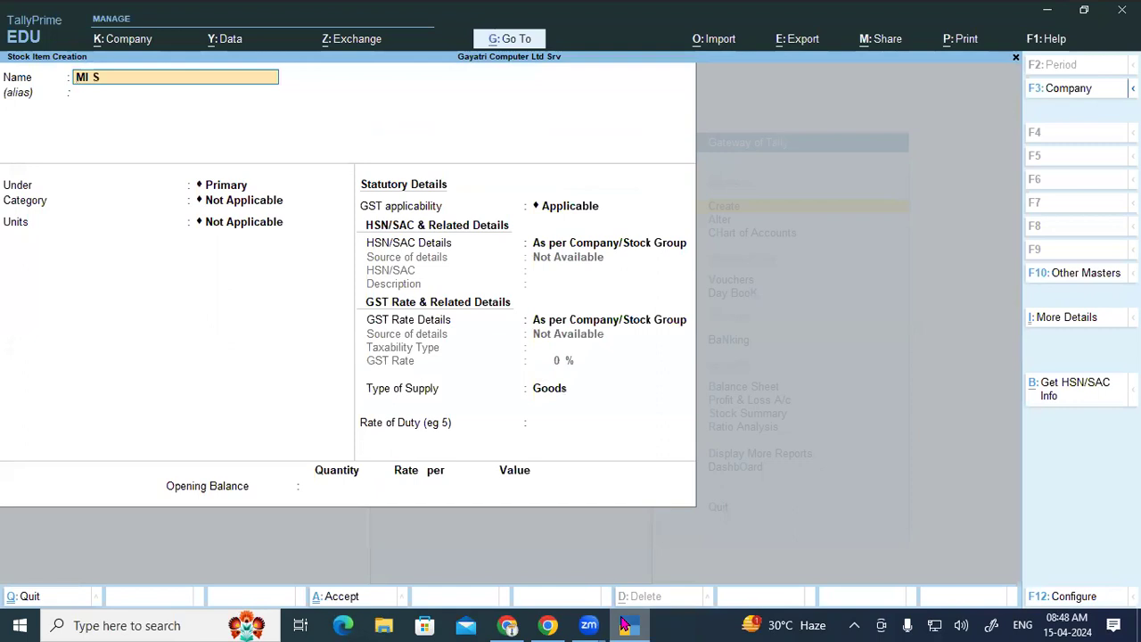
type("uper Bass Headp")
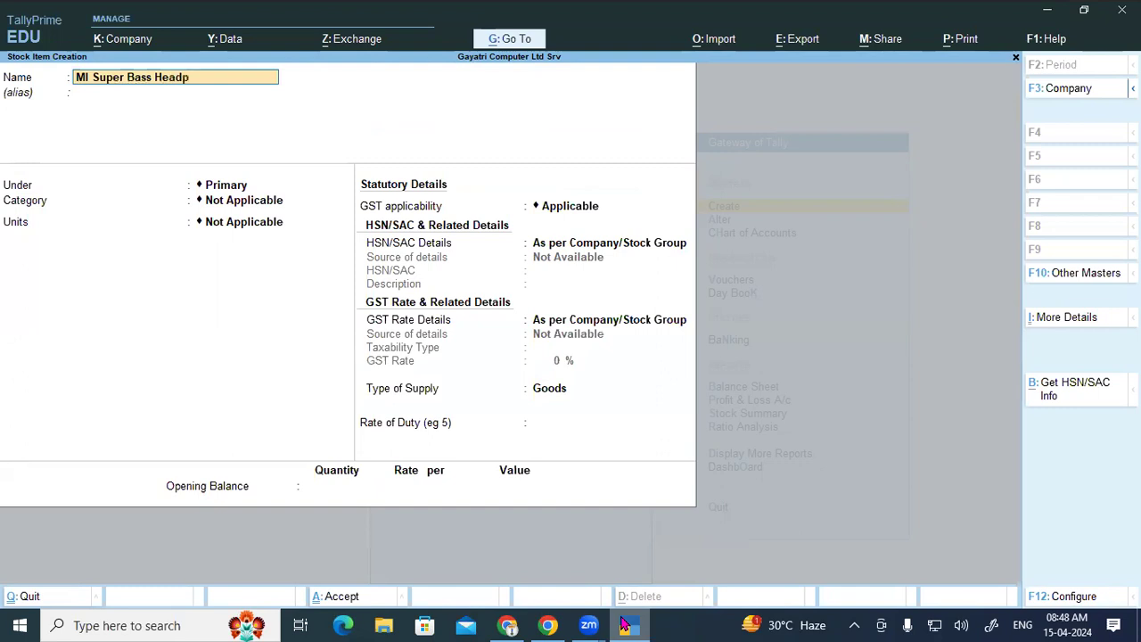
type("hone")
key("Return")
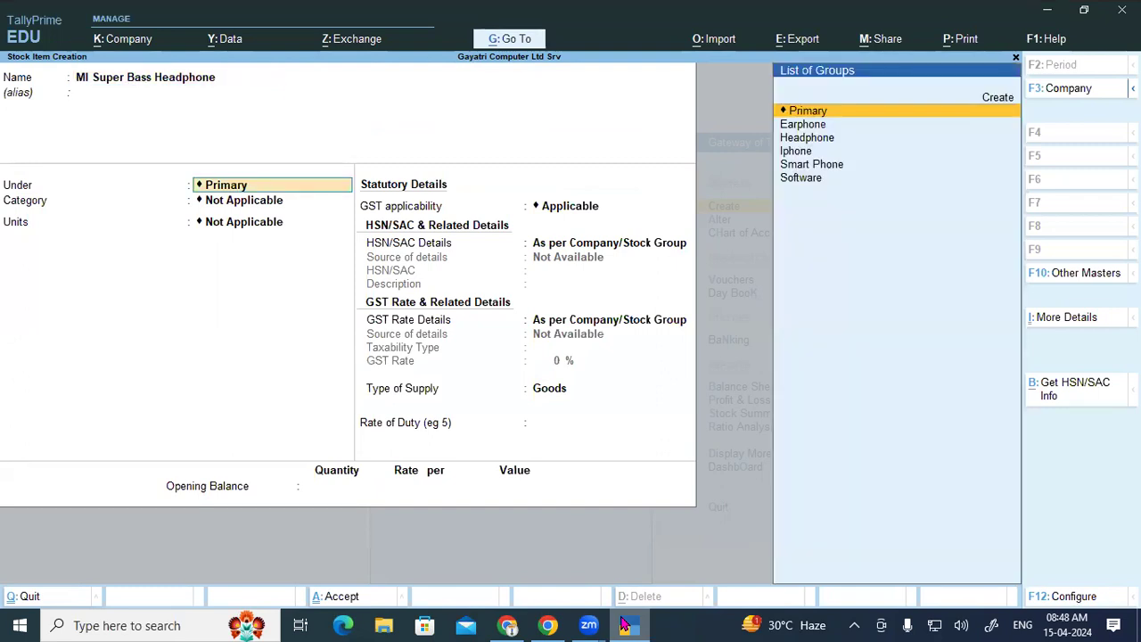
- Place the MI Super Bass Headphone item under the Headphone group with category MI and unit Pcs, keeping the default statutory details
type("He")
key("Return")
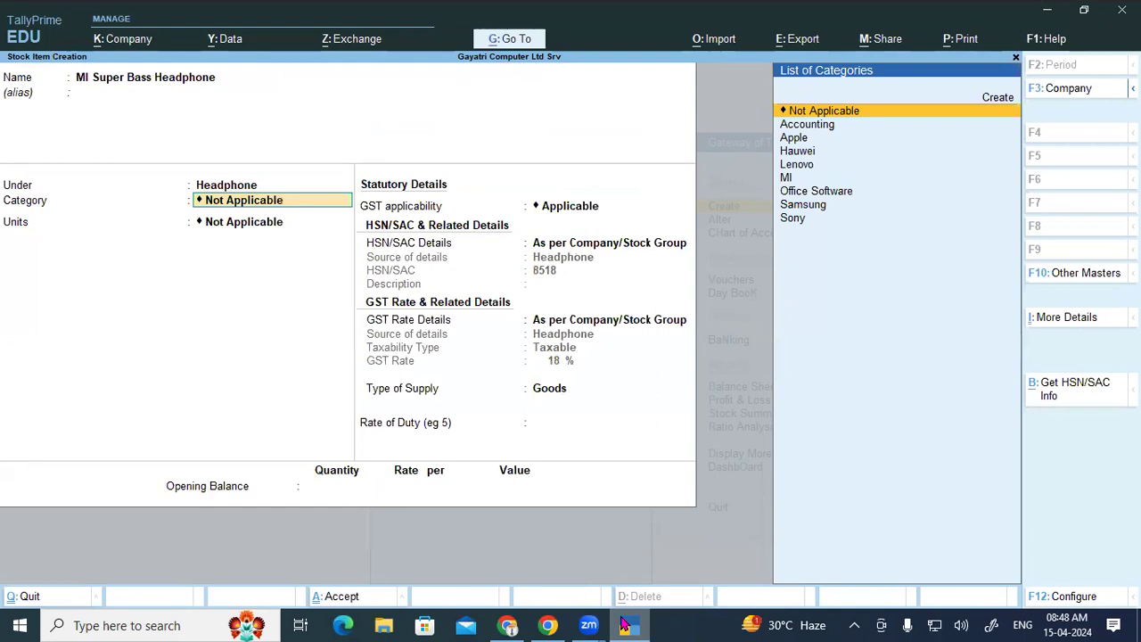
type("MI")
key("Return")
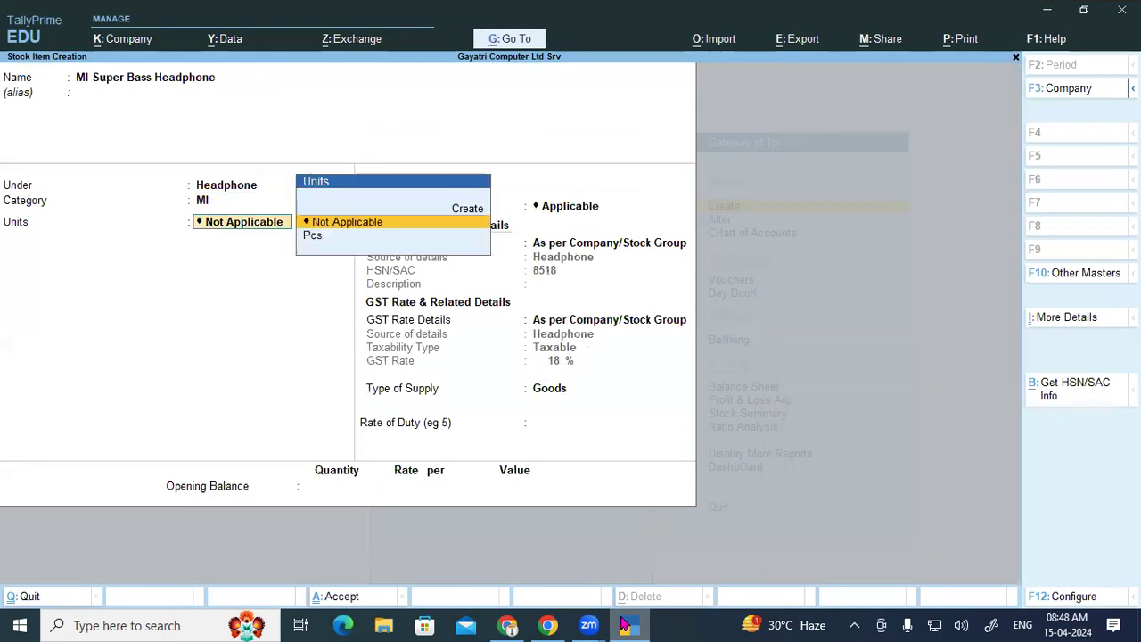
key("Down")
key("Return")
key("Return")
key("Return")
key("Return")
key("Return")
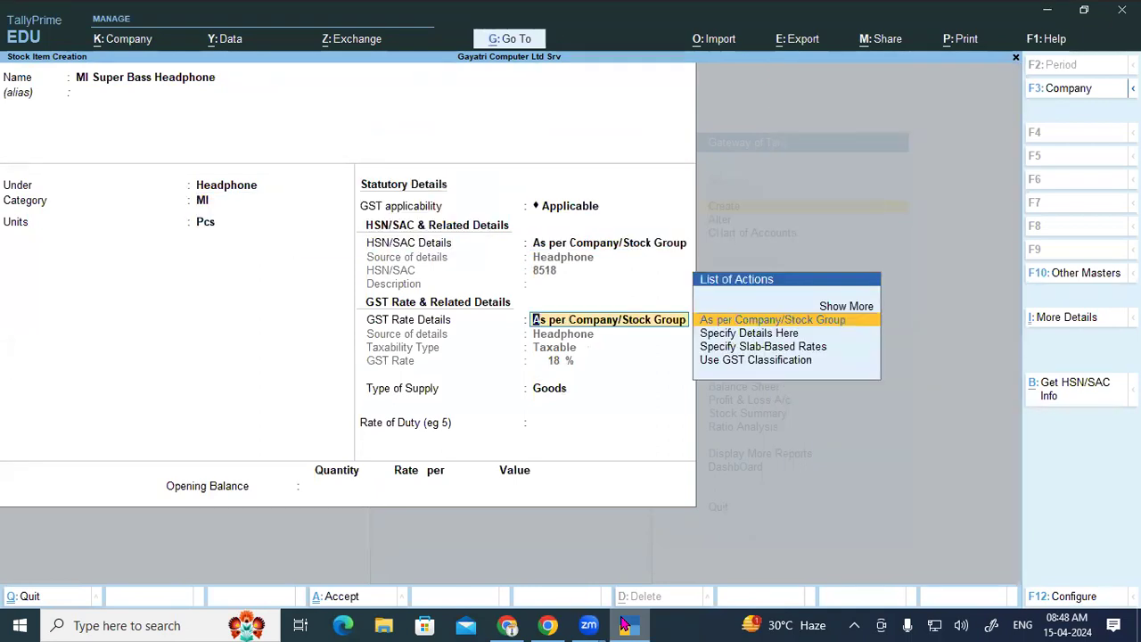
key("Return")
- Allocate an opening stock of 5 Pcs of MI Super Bass Headphone to the Shop godown at 1,400 per Pcs and save the item
type("5")
key("Return")
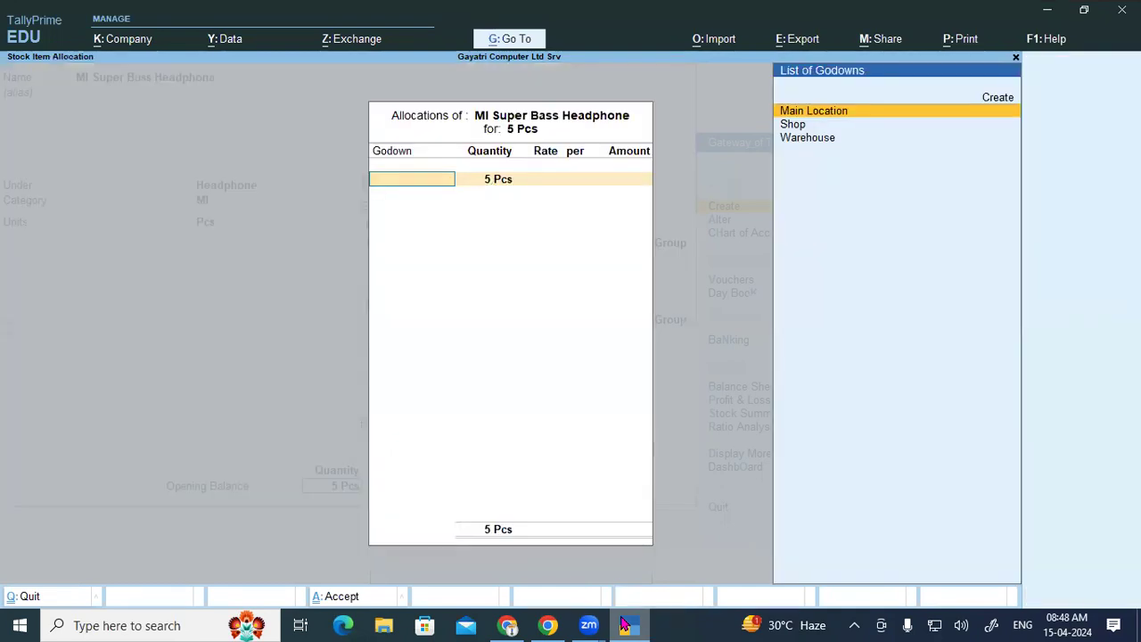
key("Down")
key("Return")
key("Return")
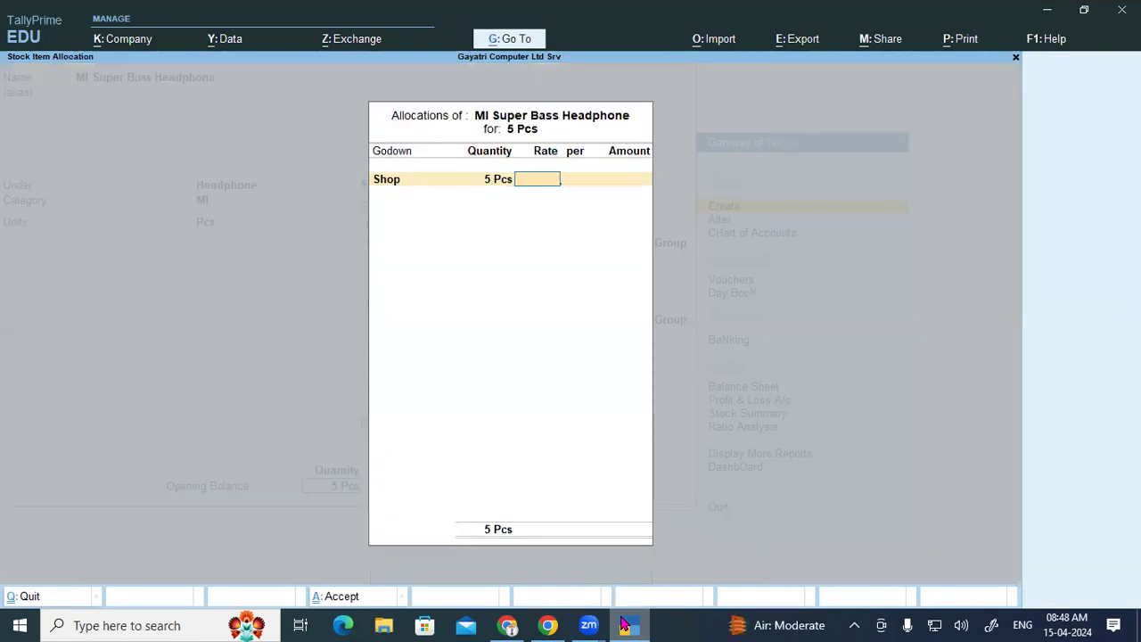
type("1400")
key("Return")
key("Return")
key("Return")
key("Return")
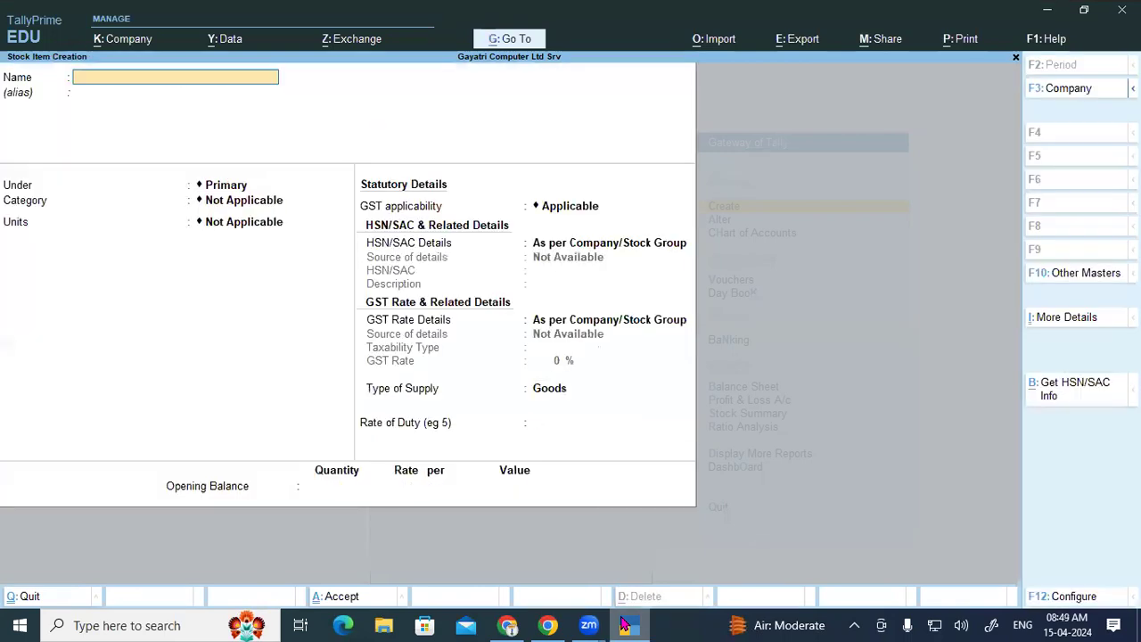
- Leave stock item creation and open the company's Balance Sheet
key("Escape")
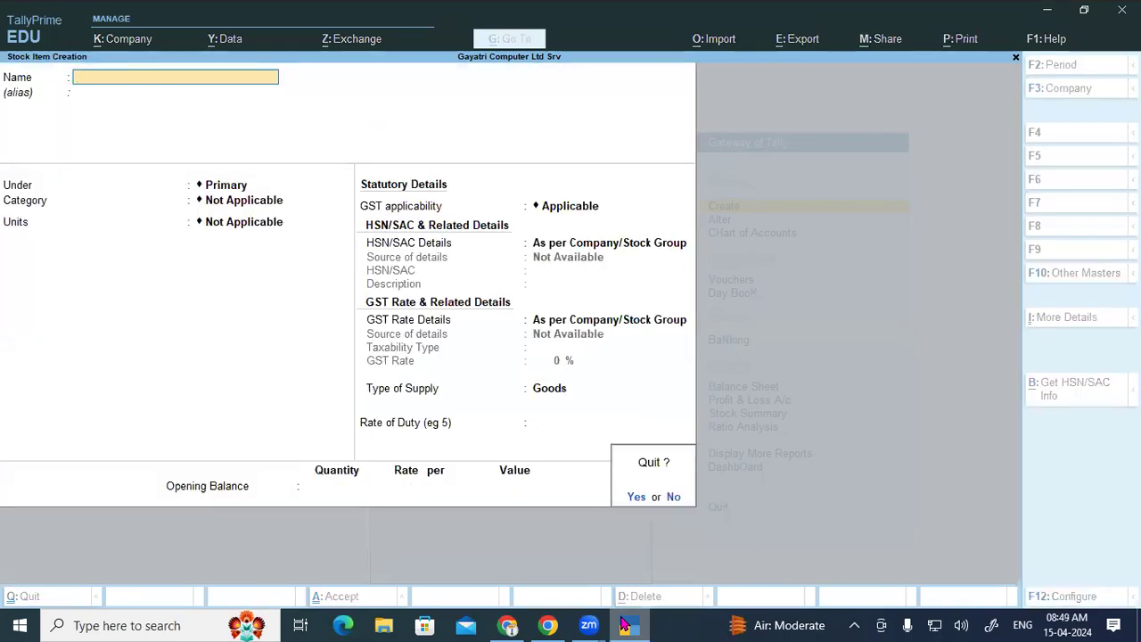
key("Escape")
key("Escape")
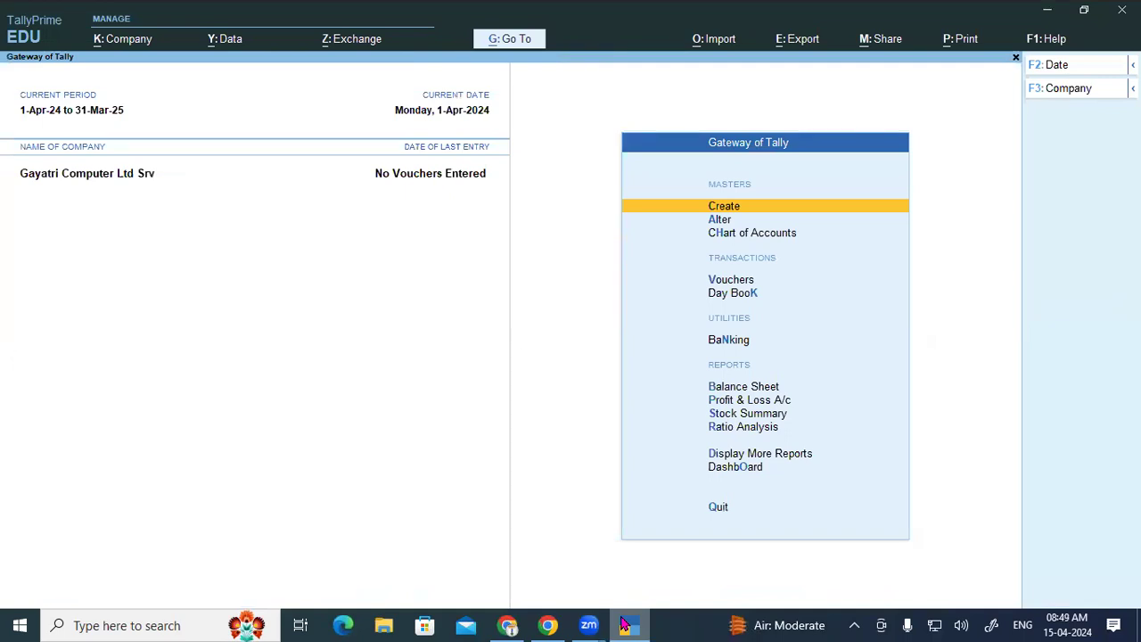
key("Down")
key("Down")
key("Down")
key("Down")
key("Down")
key("Down")
key("Down")
key("Up")
key("Return")
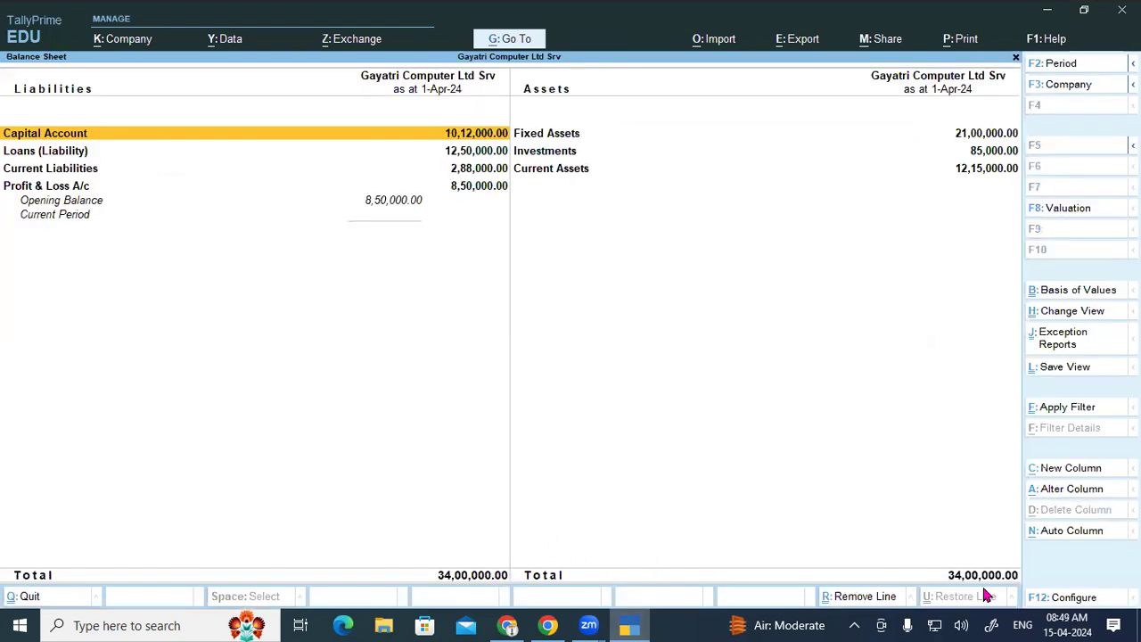
- Expand the Balance Sheet to its detailed view and check the Closing Stock entry under Current Assets
key("alt")
key("alt+F5")
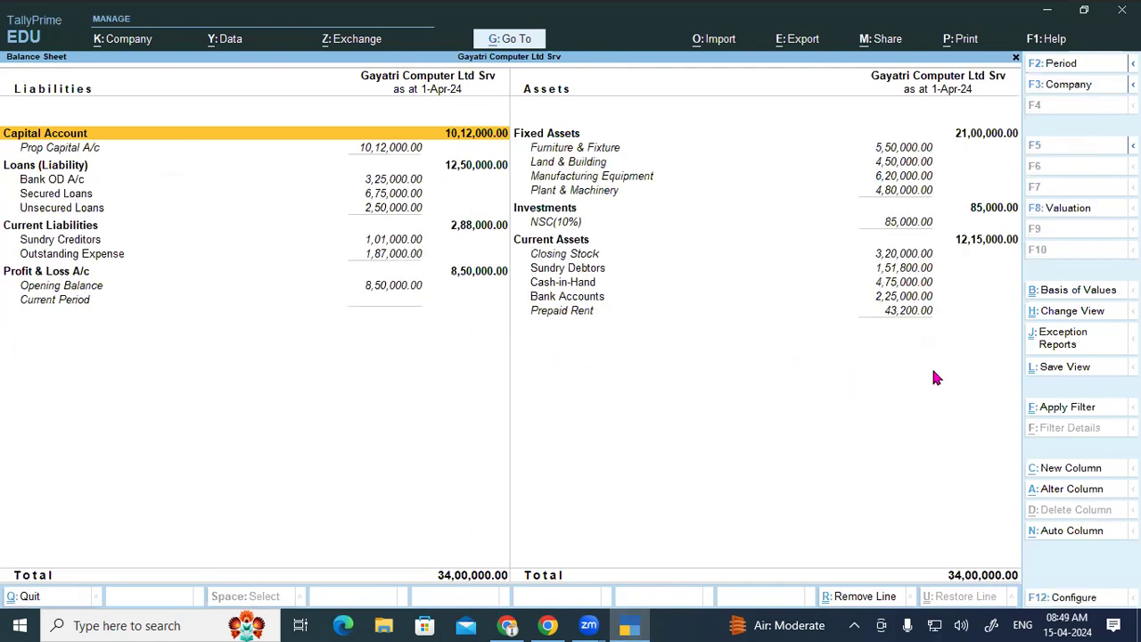
left_click(565, 258)
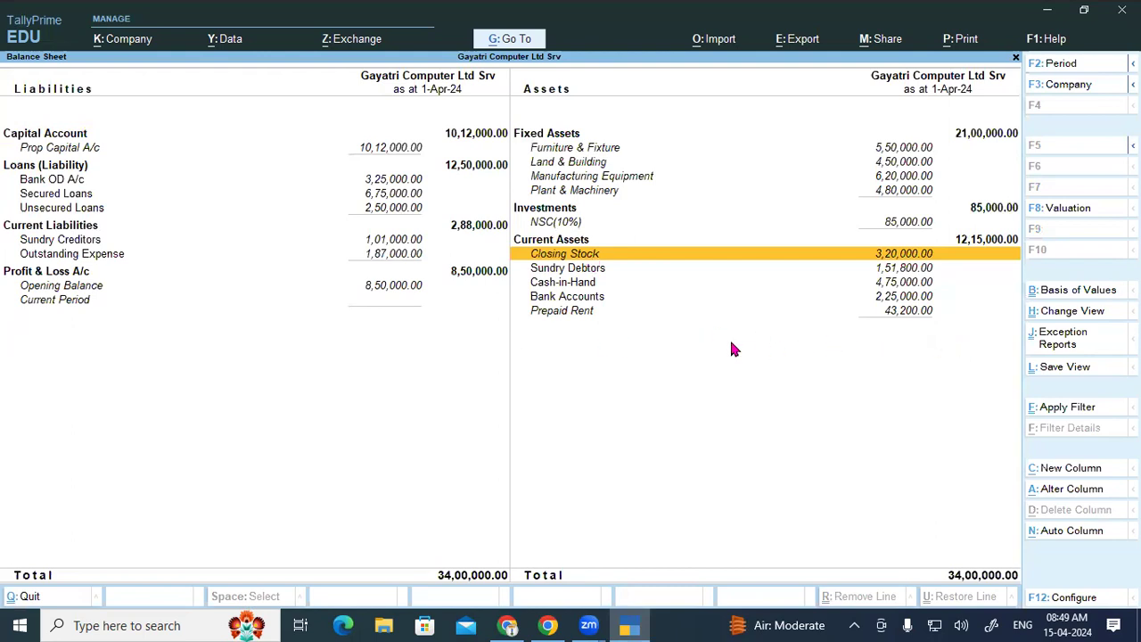
left_click(802, 208)
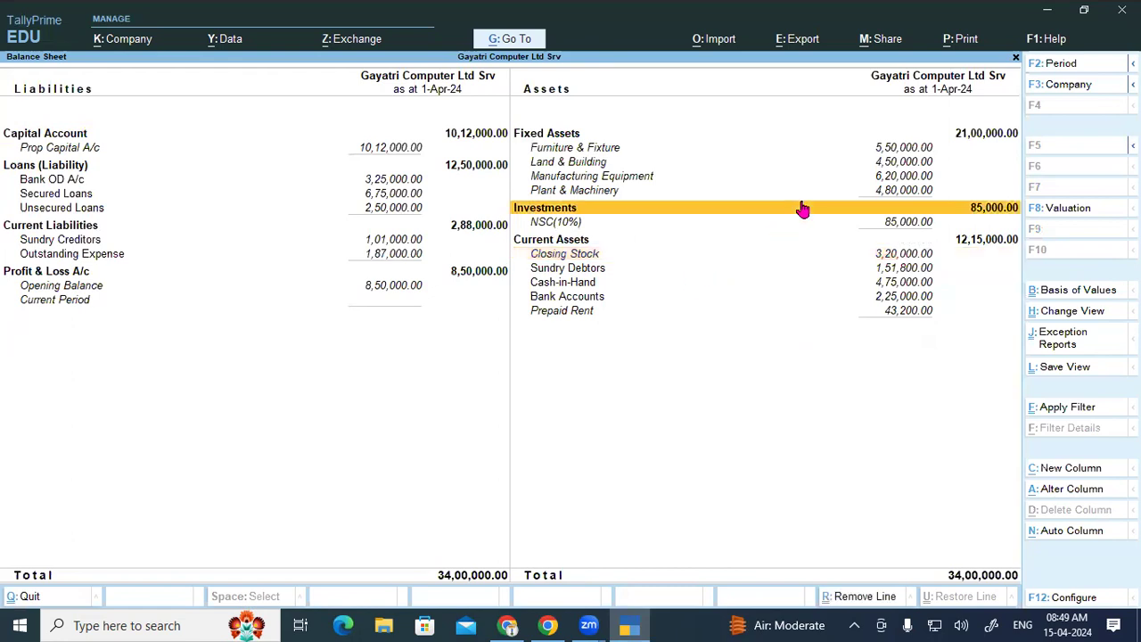